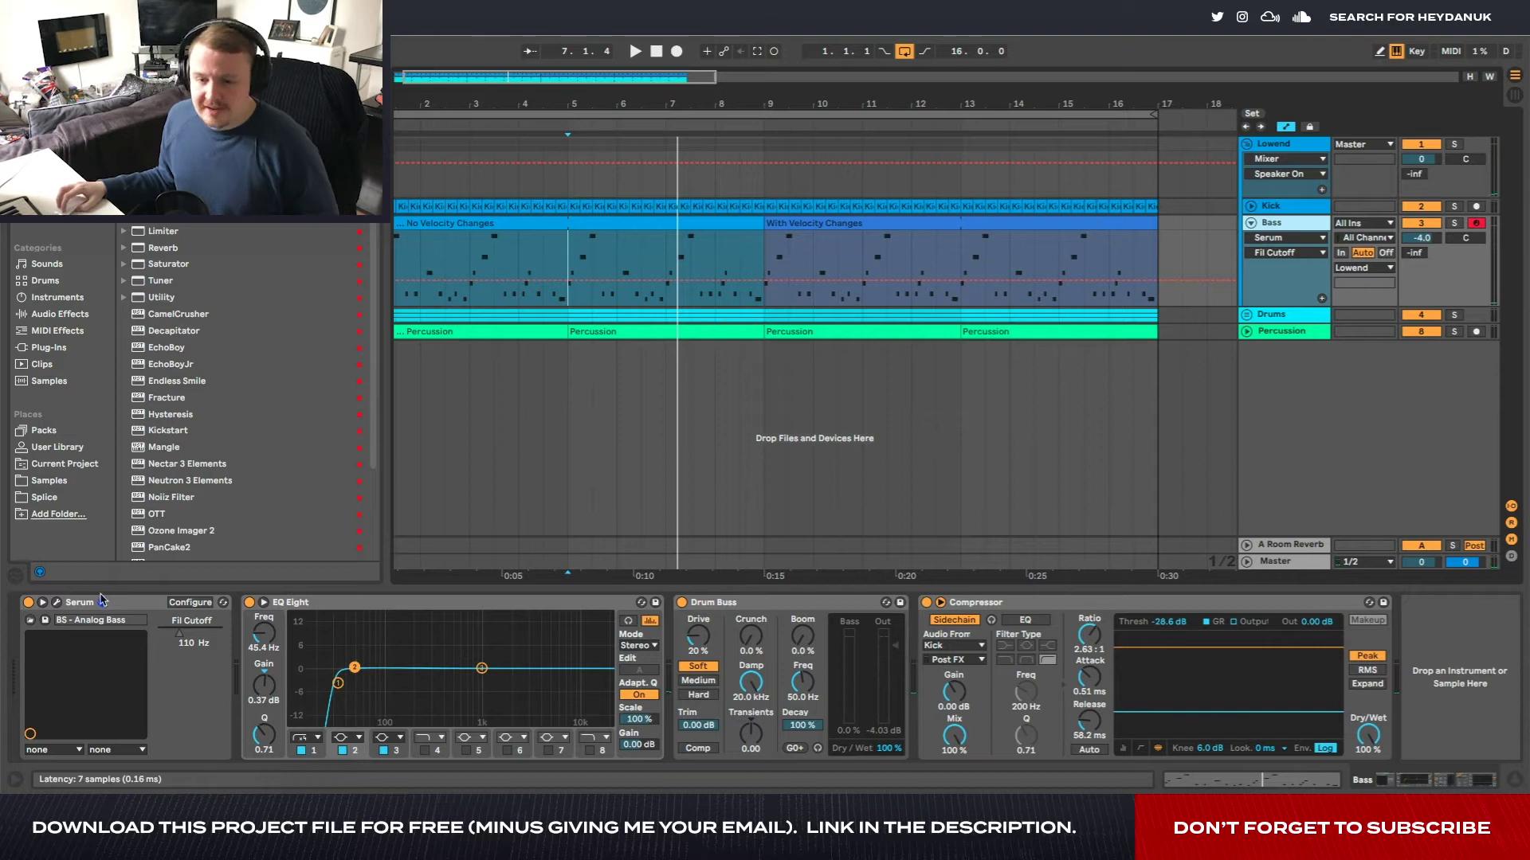
# Assign velocity as a modulation source for the filter resonance in the Bass track's Serum, and close the plugin window
pyautogui.click(56, 603)
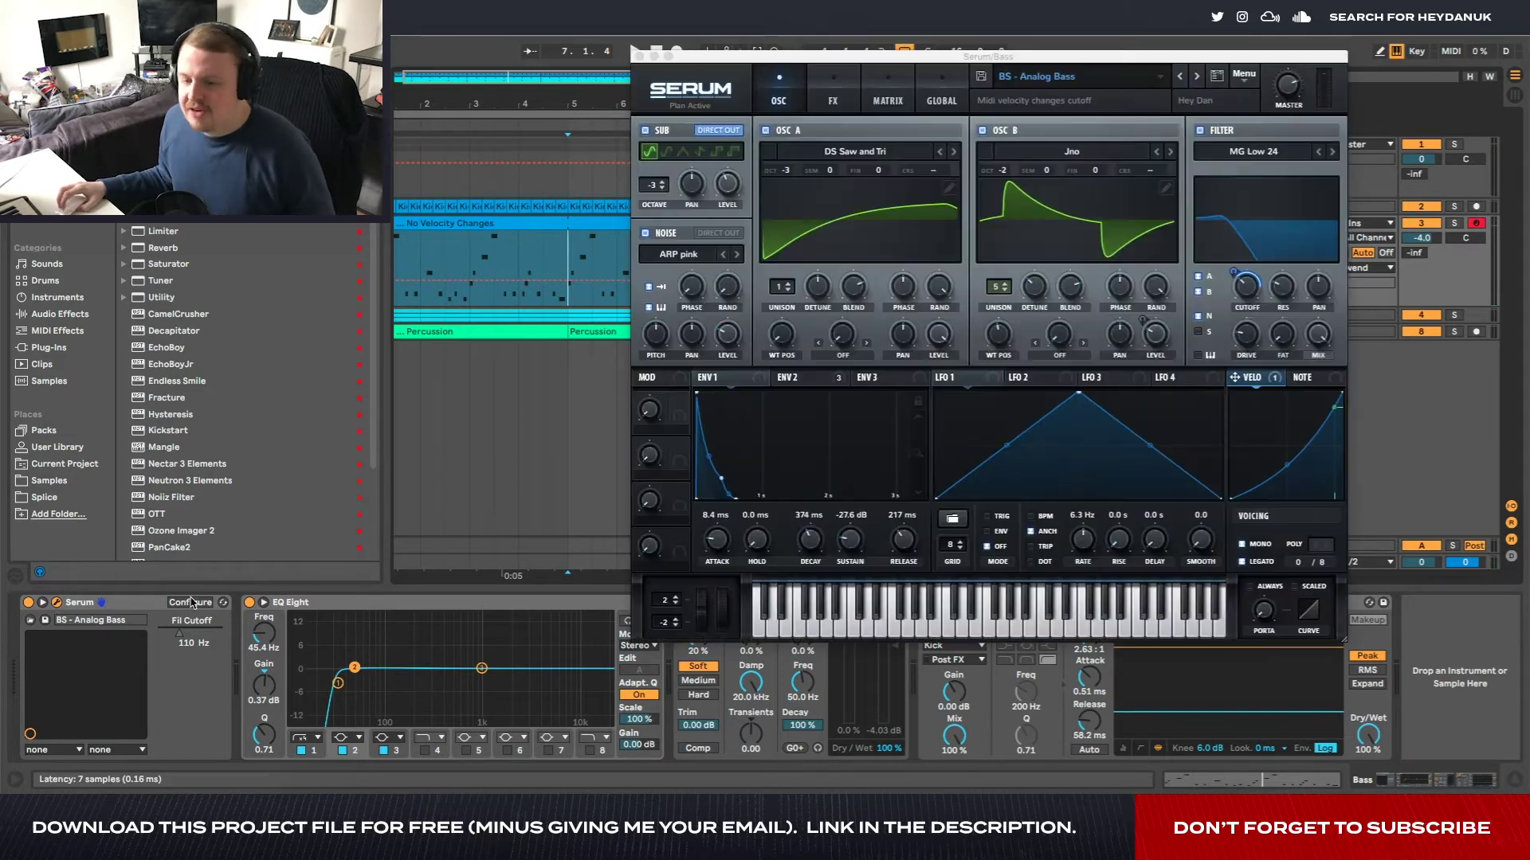
pyautogui.click(1264, 382)
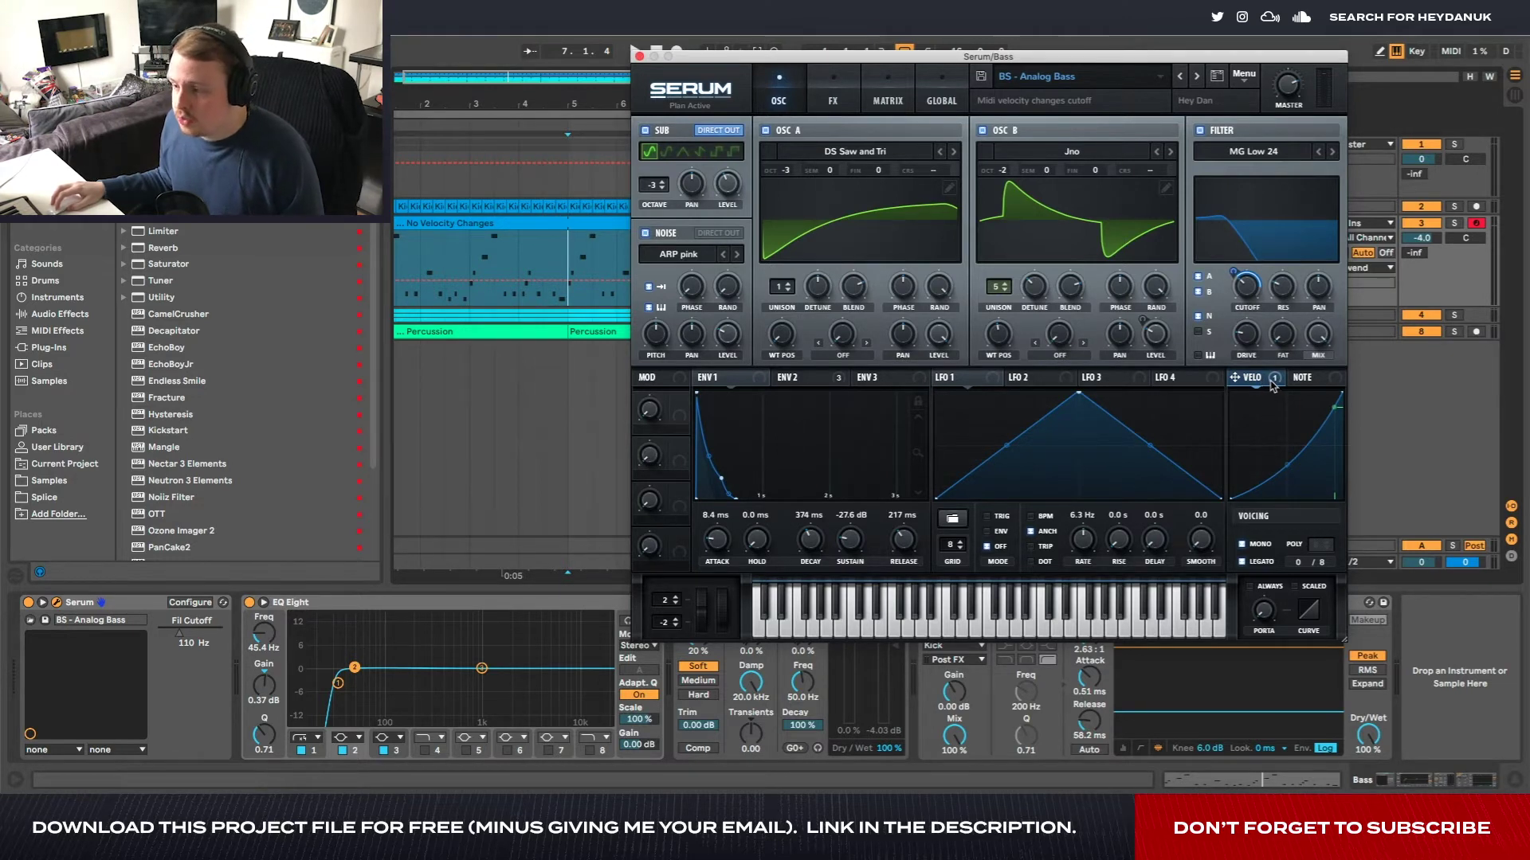
pyautogui.moveTo(1273, 386)
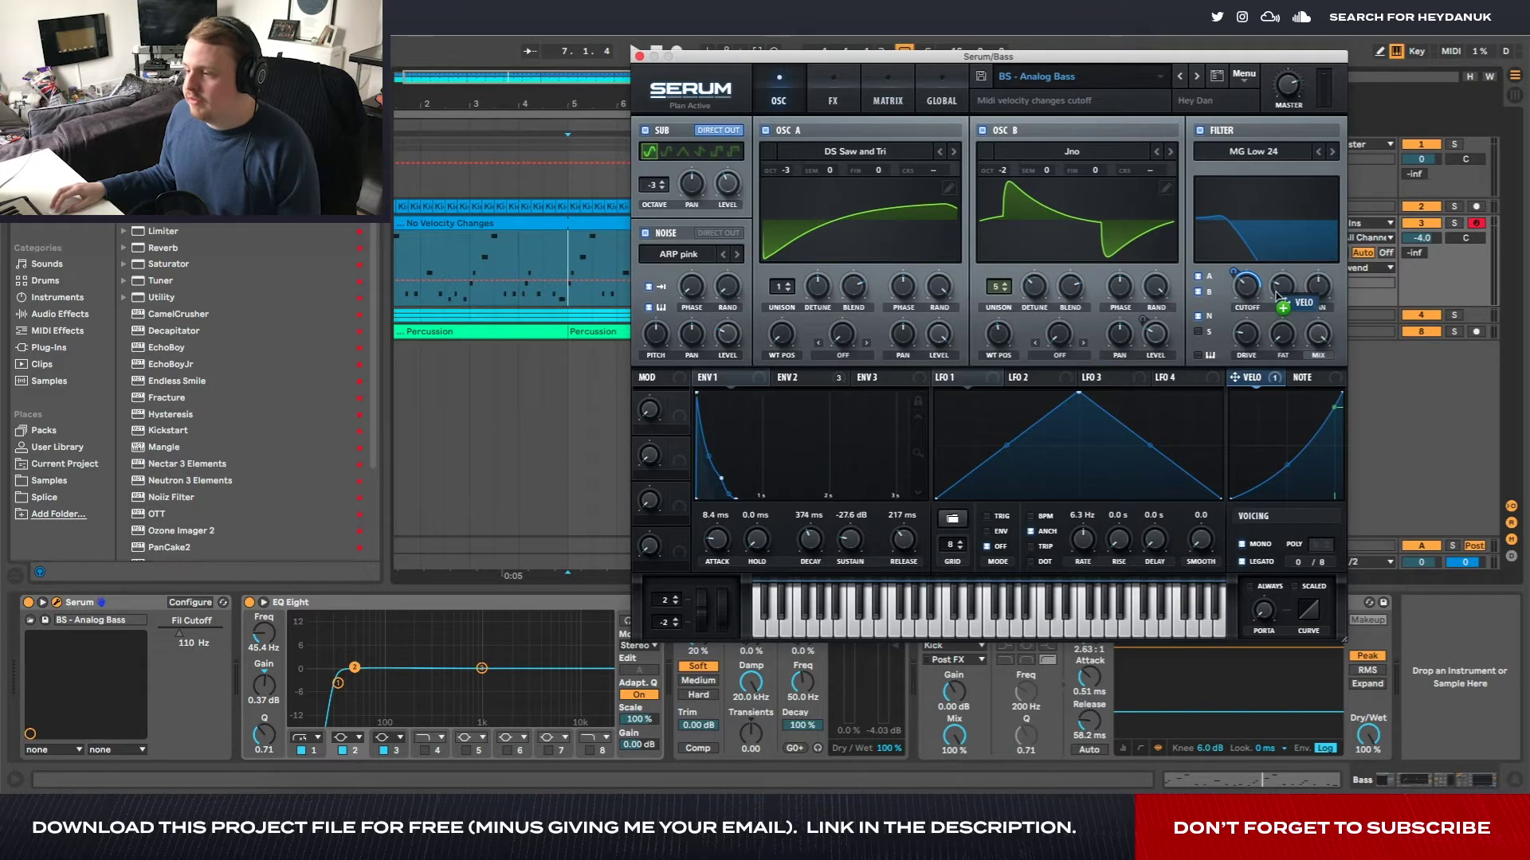
pyautogui.moveTo(1268, 269)
pyautogui.mouseDown()
pyautogui.moveTo(1266, 296)
pyautogui.moveTo(1263, 281)
pyautogui.mouseUp()
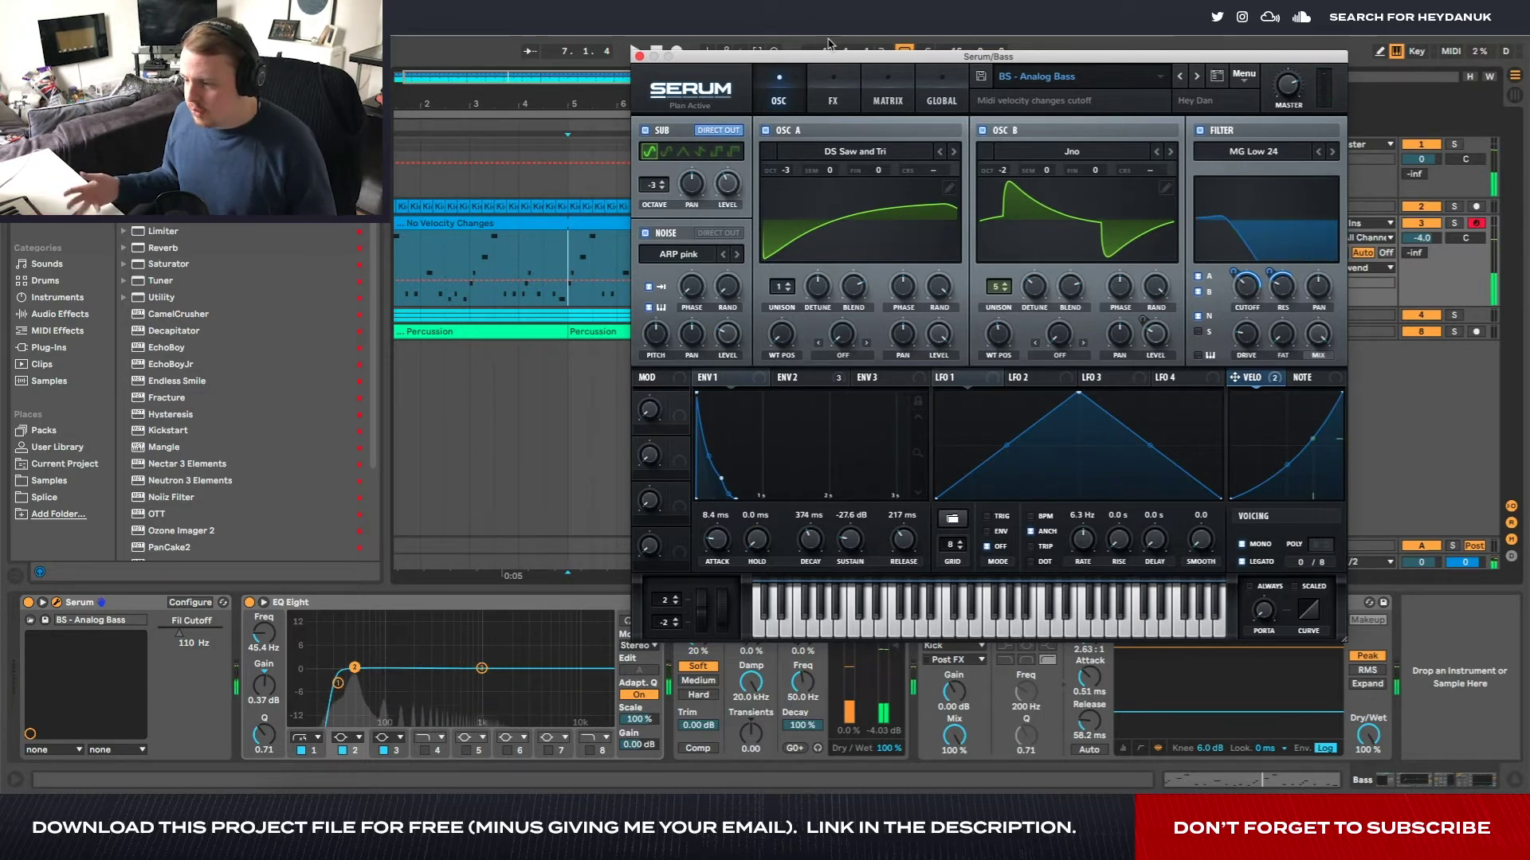
pyautogui.click(639, 56)
# Examine the notes and velocities of the With Velocity Changes clip, and return to the device chain
pyautogui.click(772, 223)
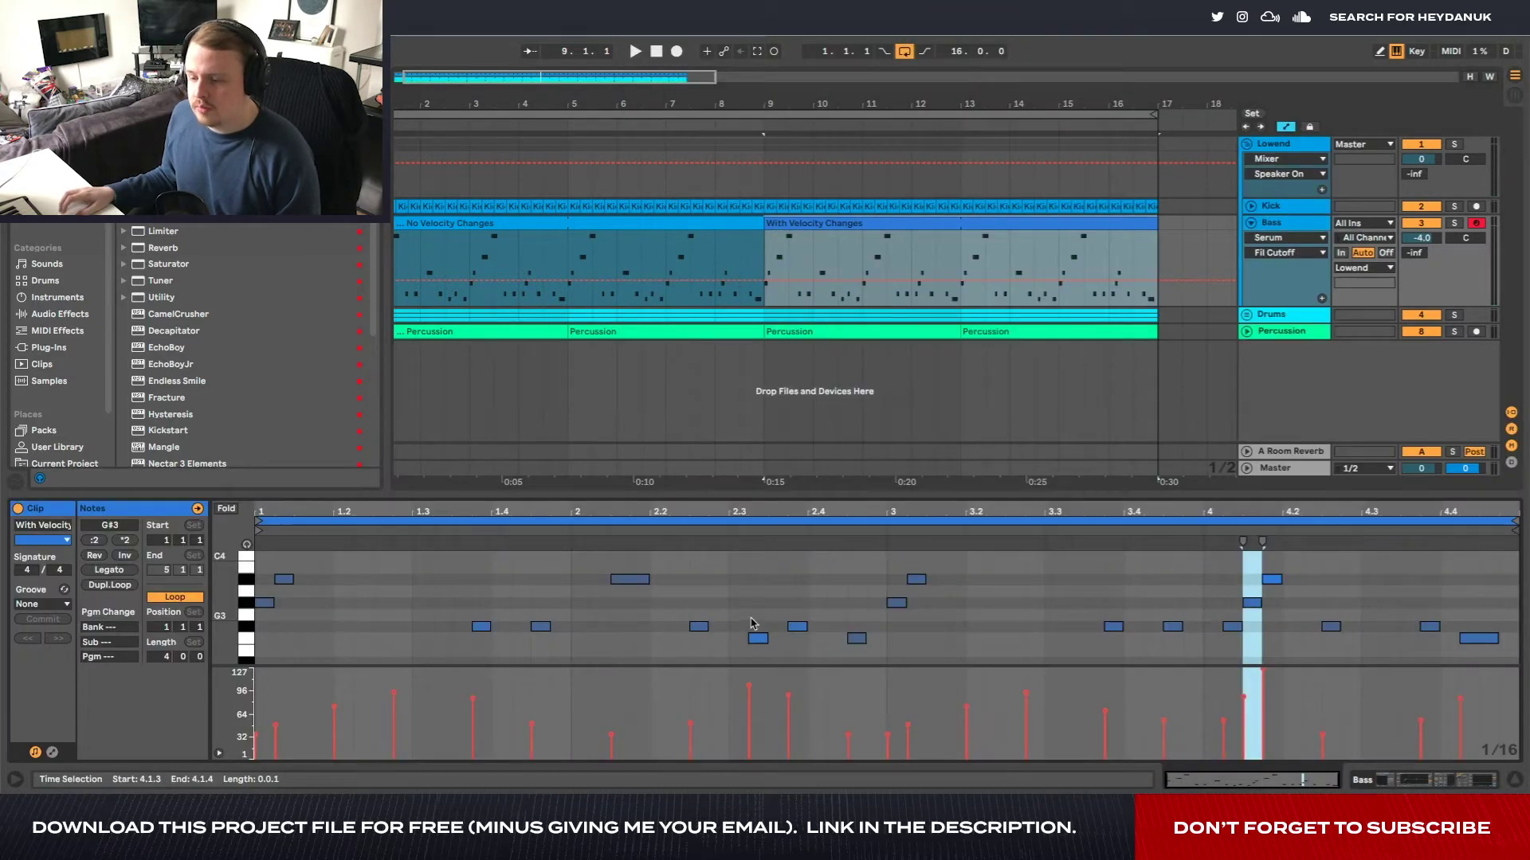
pyautogui.scroll(3, 590, 626)
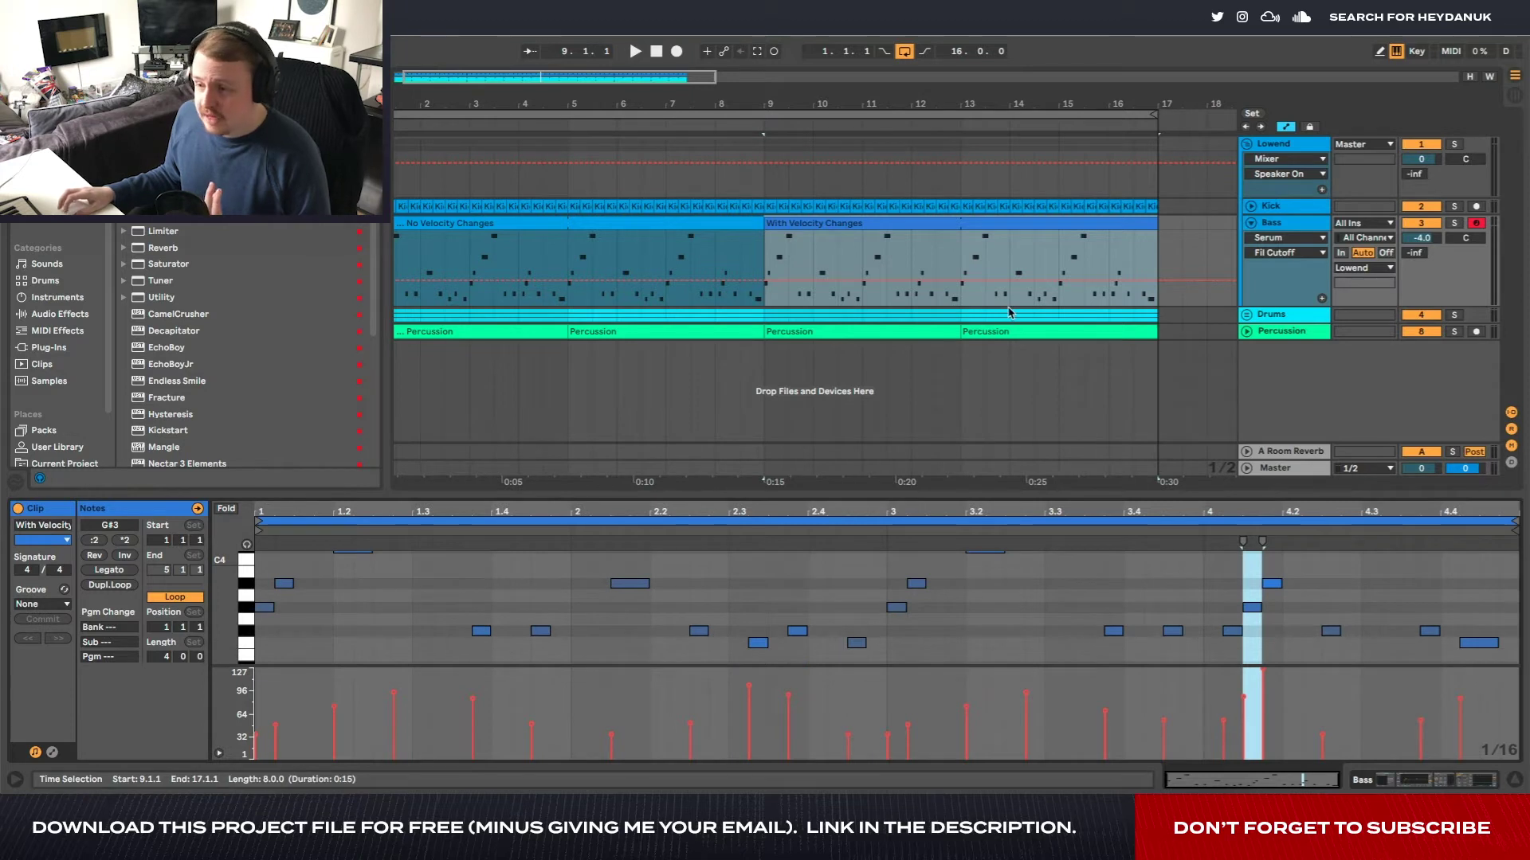
pyautogui.hotkey('shift', 'Tab')
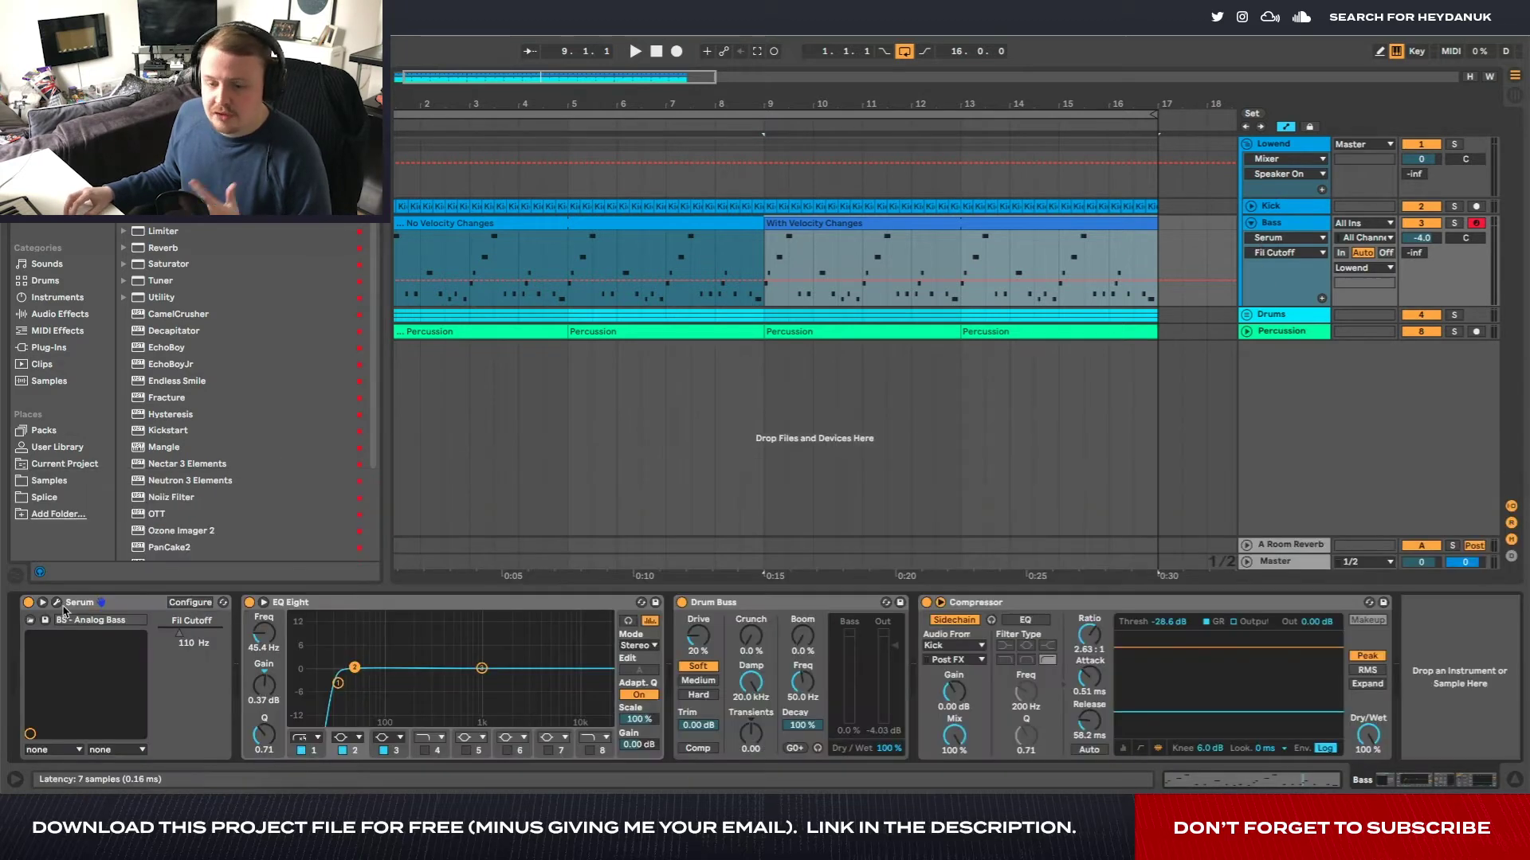
# Reopen Serum, route velocity to the filter resonance again, and close the plugin window
pyautogui.click(57, 603)
pyautogui.moveTo(1268, 389); pyautogui.dragTo(1296, 302)
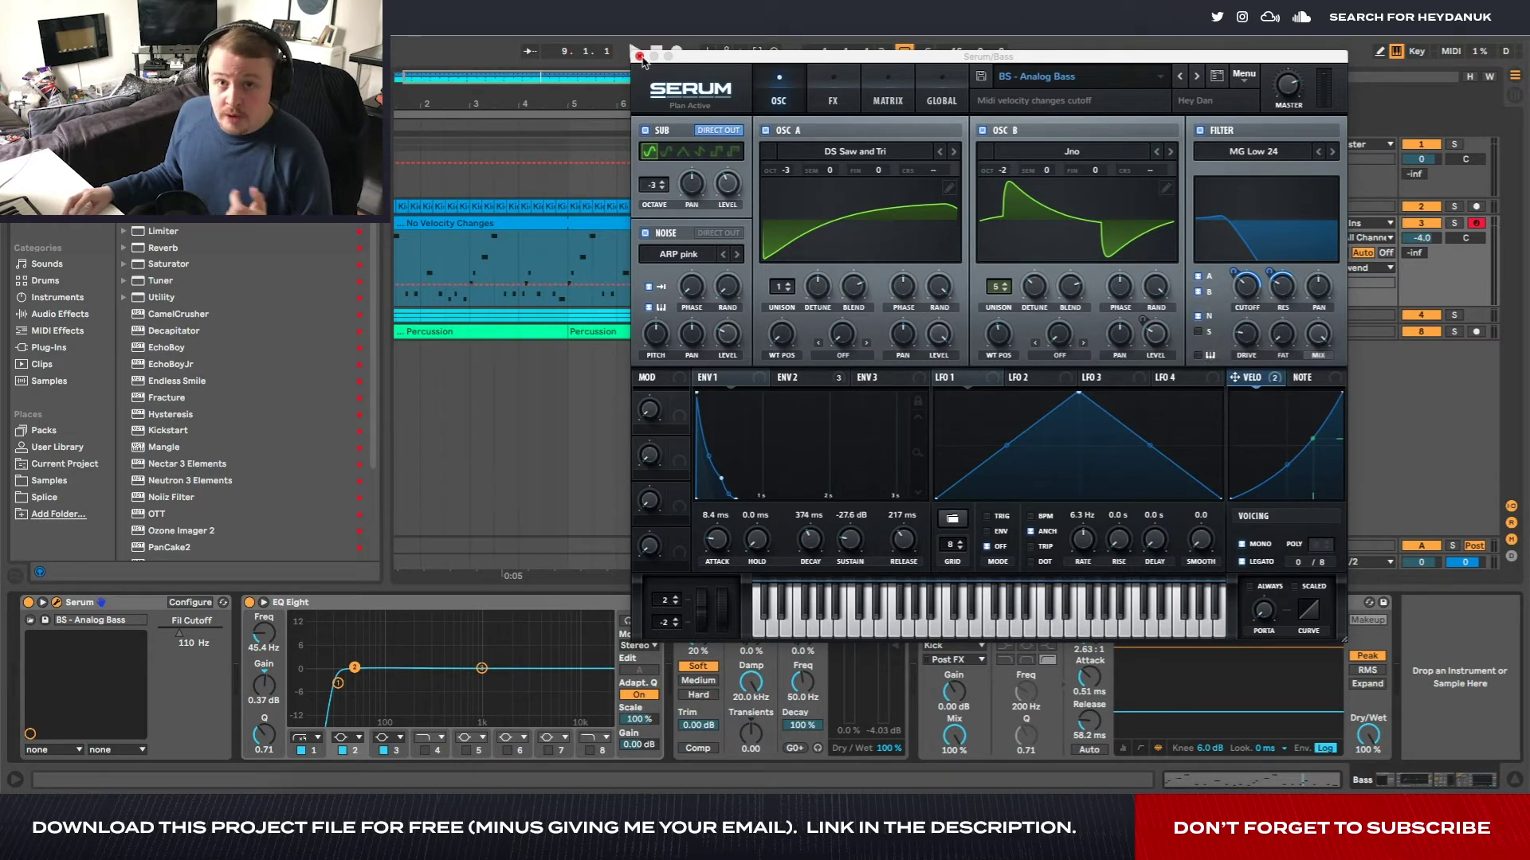
pyautogui.click(639, 56)
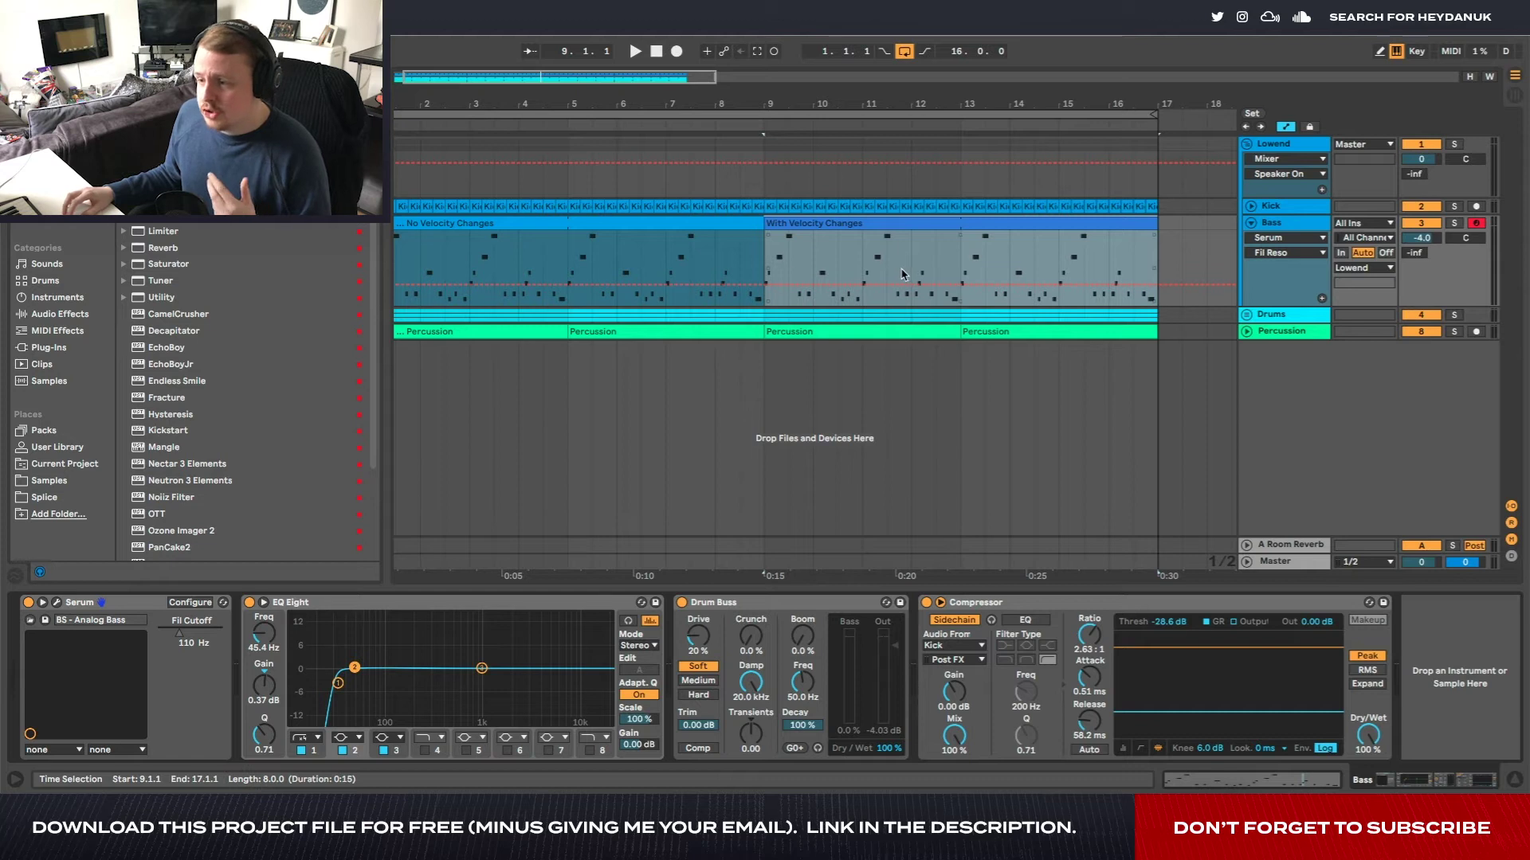
# Compare the note velocities of the With Velocity Changes clip with those of the No Velocity Changes clip
pyautogui.click(906, 273)
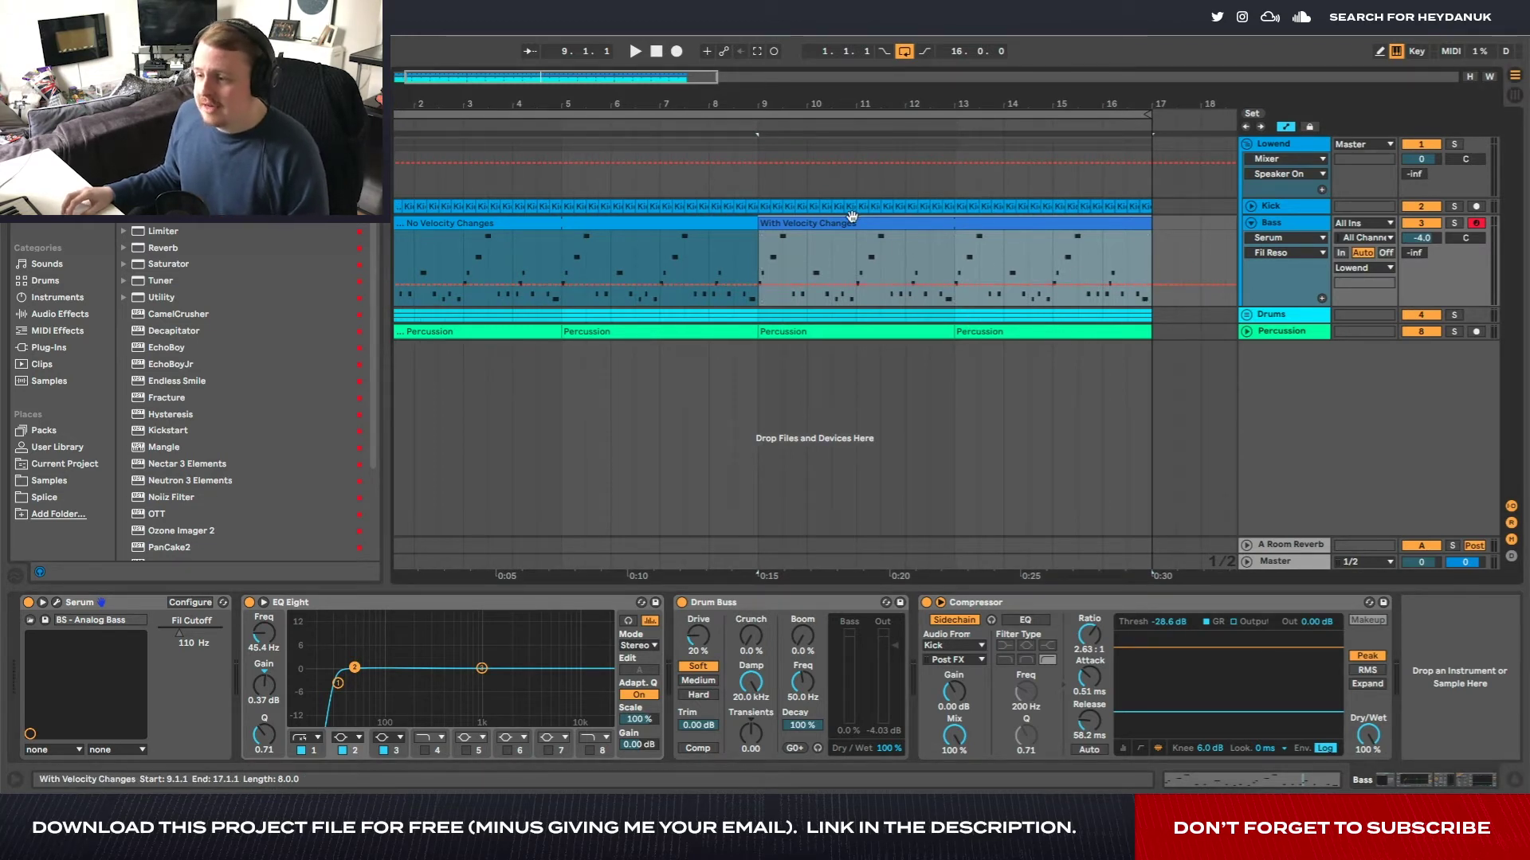
pyautogui.hotkey('shift', 'Tab')
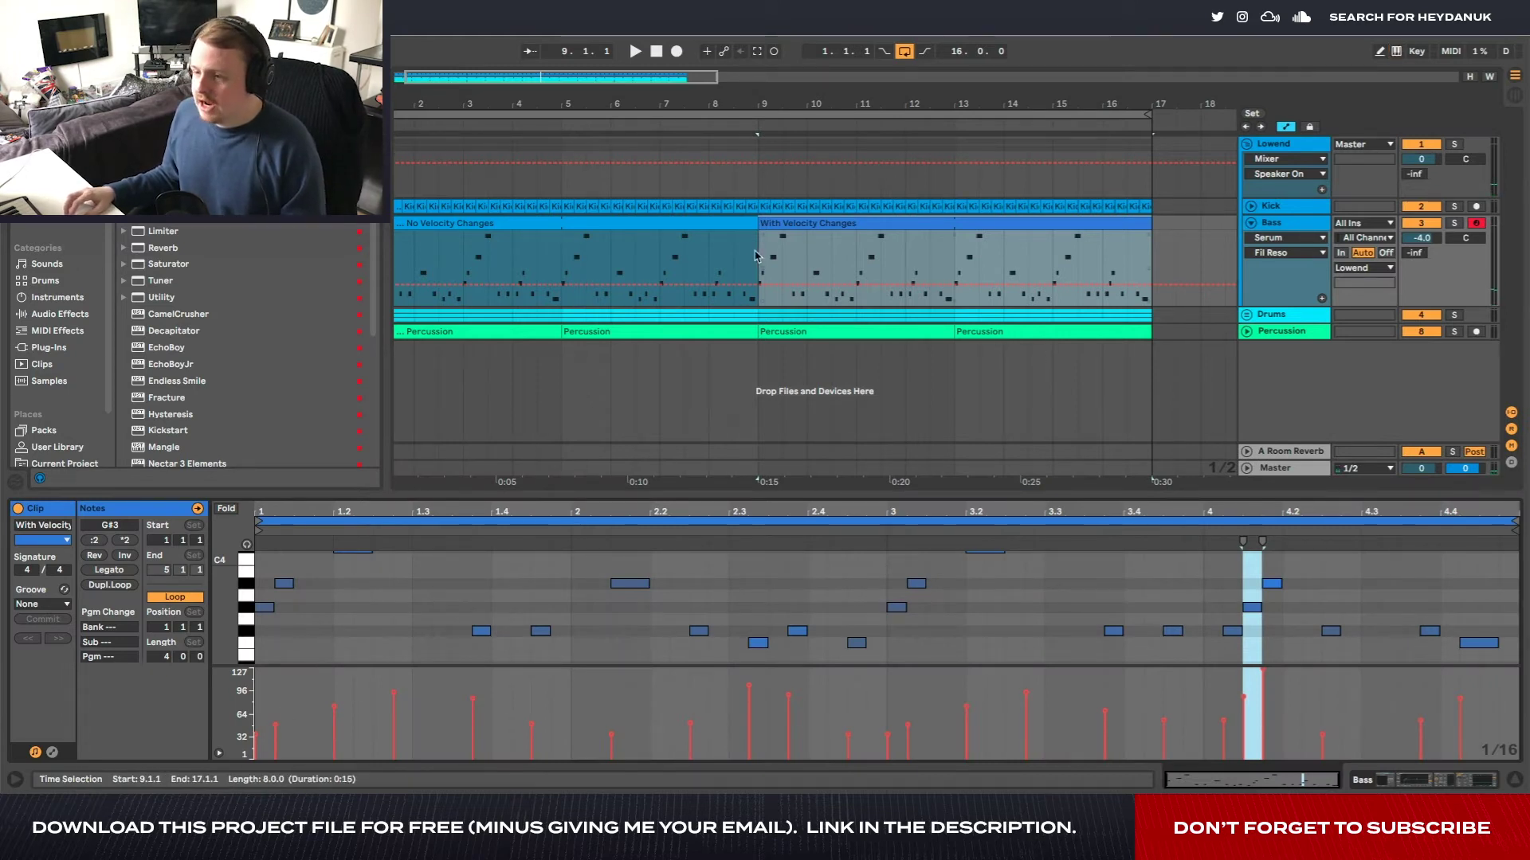
pyautogui.click(734, 262)
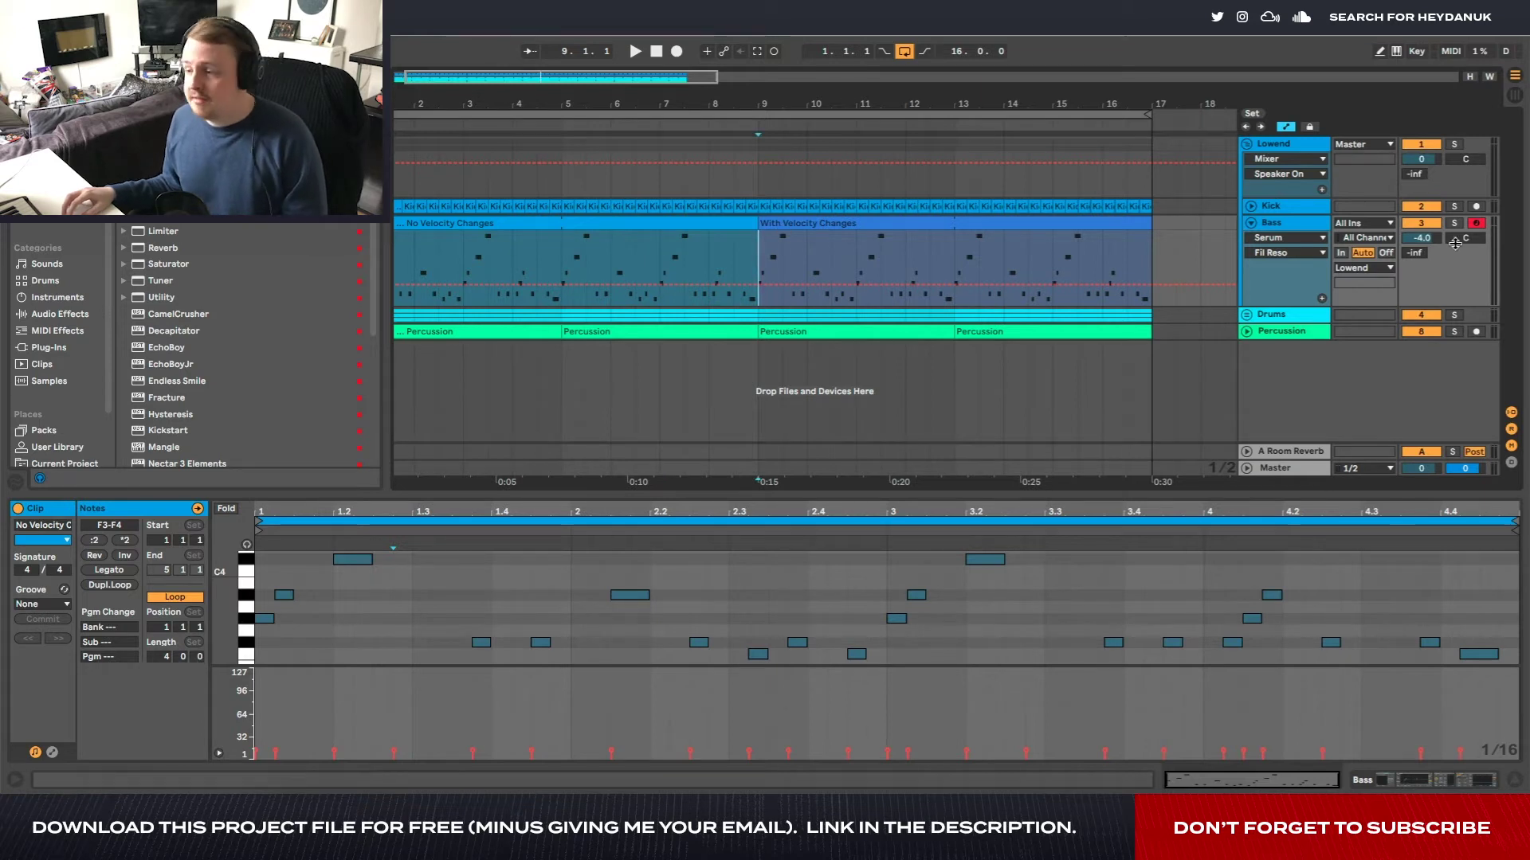
# Collapse the Bass track and play the With Velocity Changes clip
pyautogui.click(1251, 224)
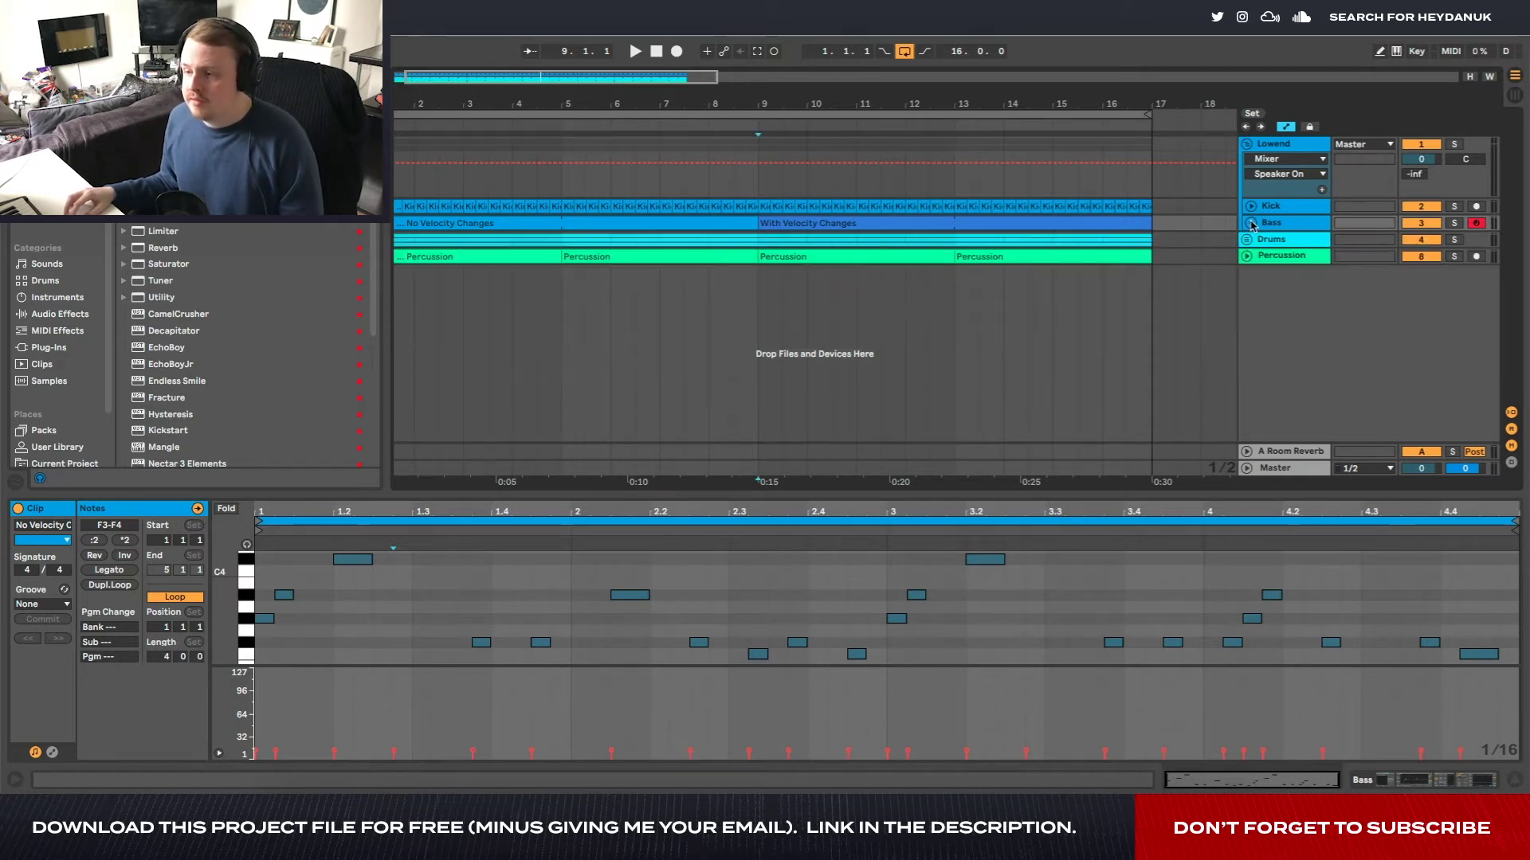
pyautogui.click(824, 225)
pyautogui.press('space')
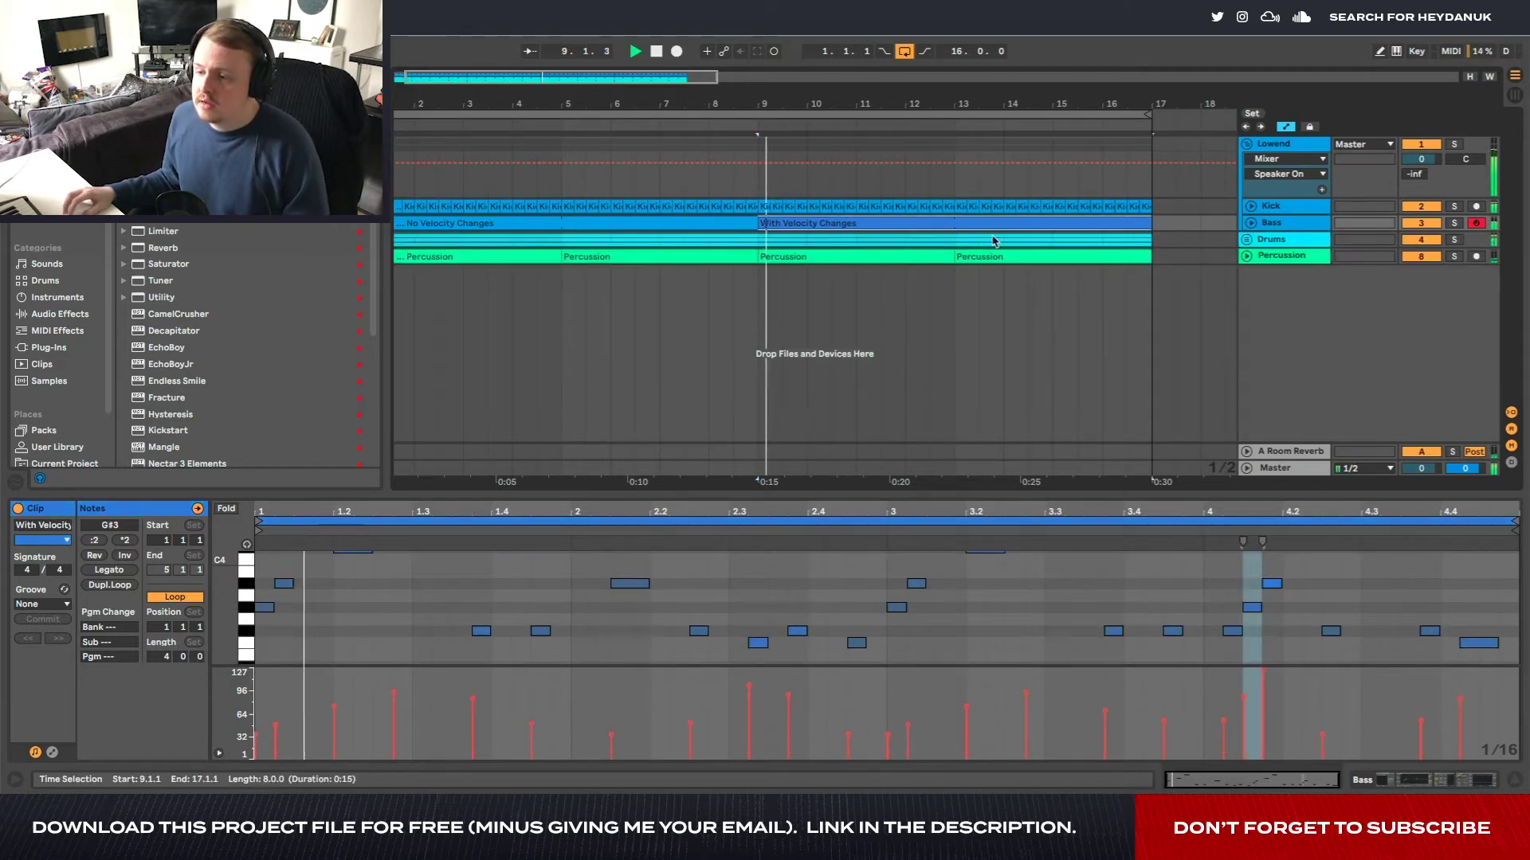
# Raise the velocity modulation depth on Serum's filter resonance while the clip plays
pyautogui.click(1273, 226)
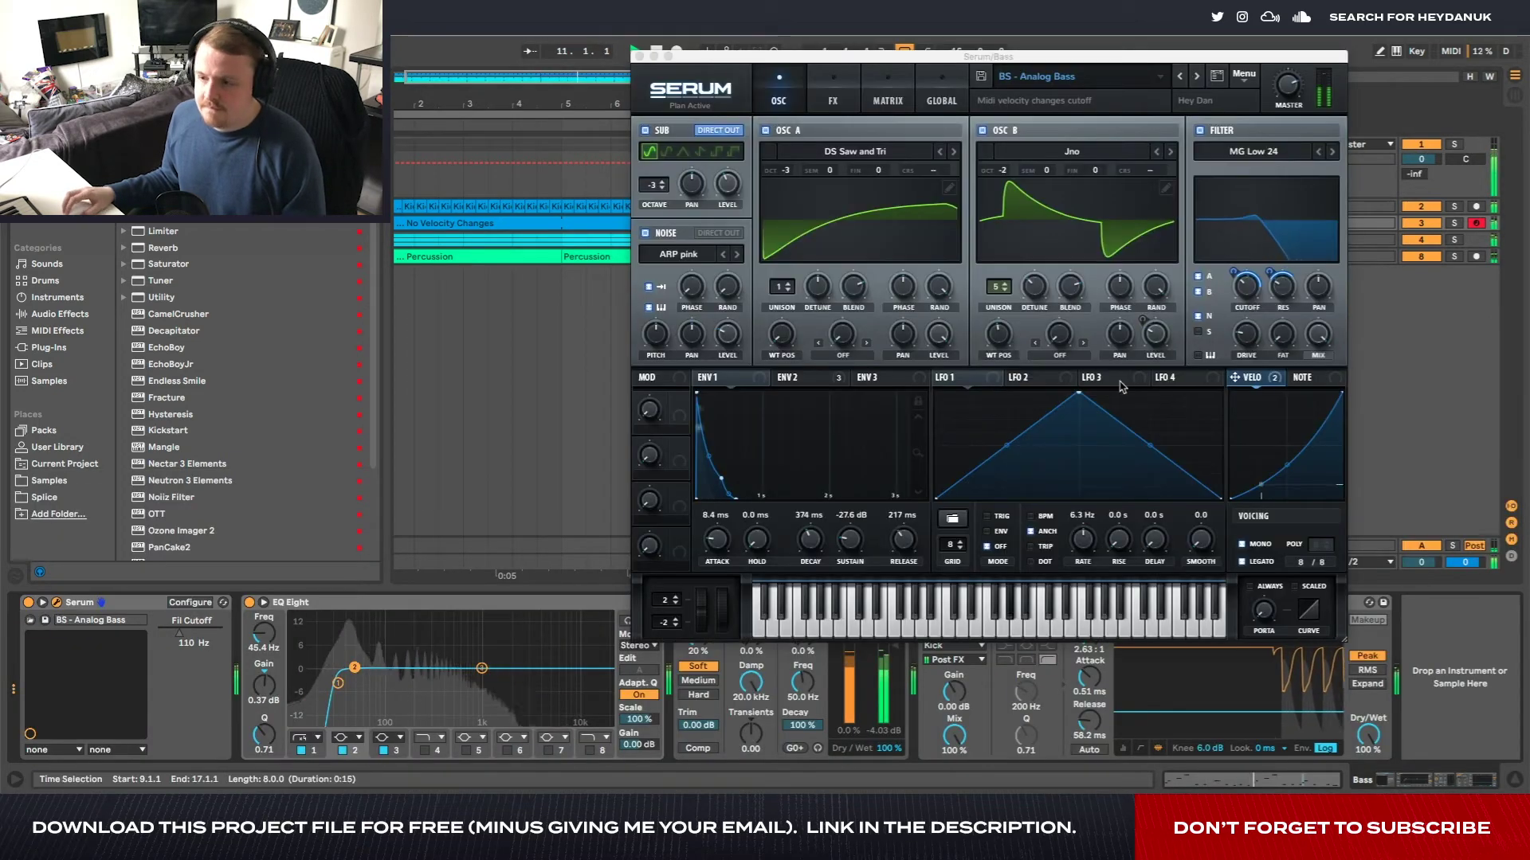
pyautogui.moveTo(1269, 272); pyautogui.dragTo(1269, 245)
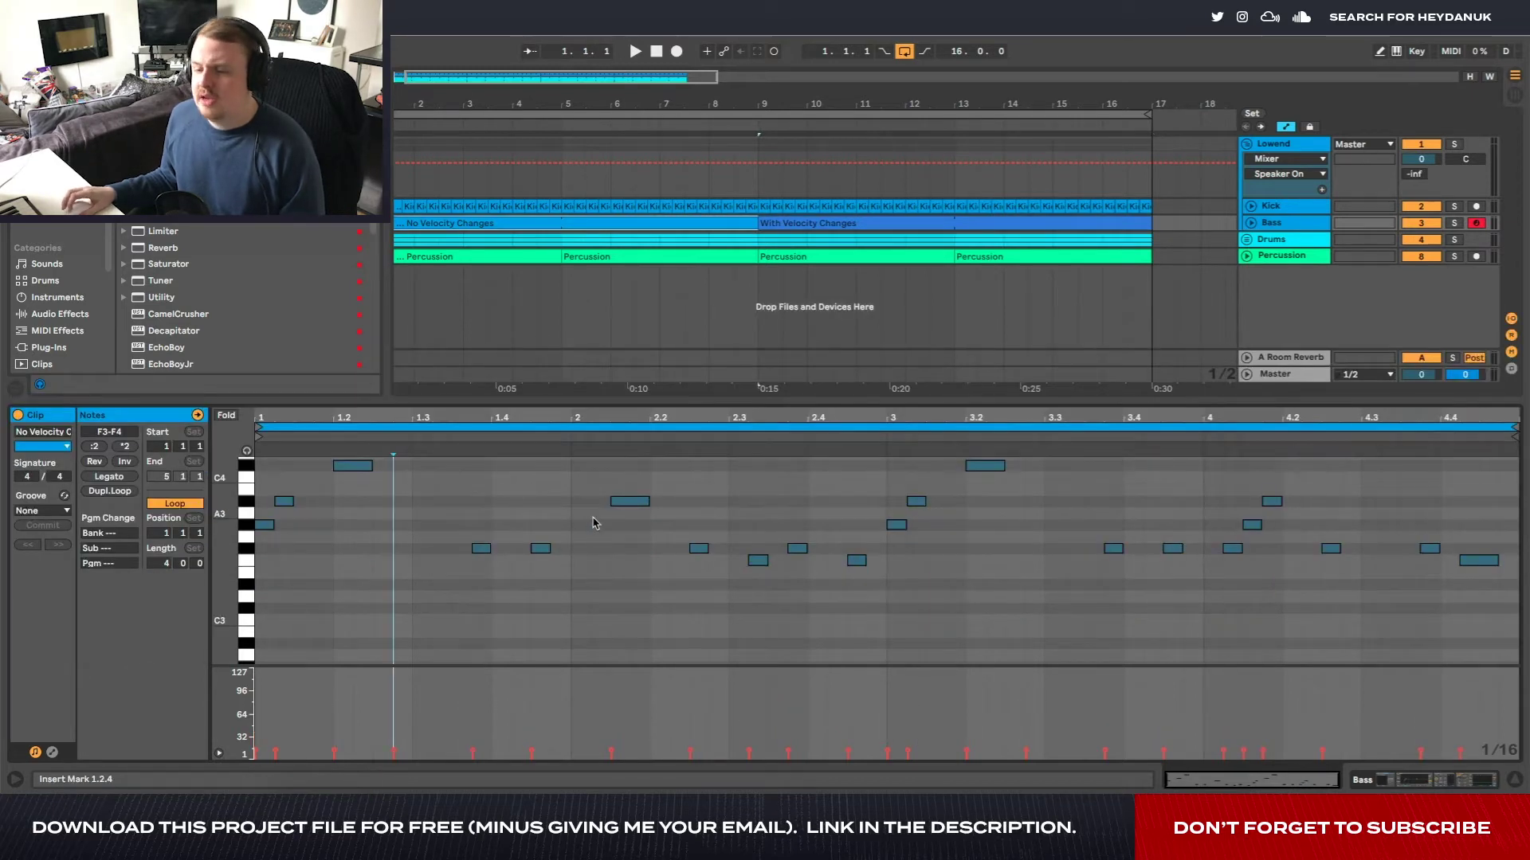
# Remove all modulators from the filter resonance in the Bass track's Serum, and close the plugin window
pyautogui.scroll(3, 594, 524)
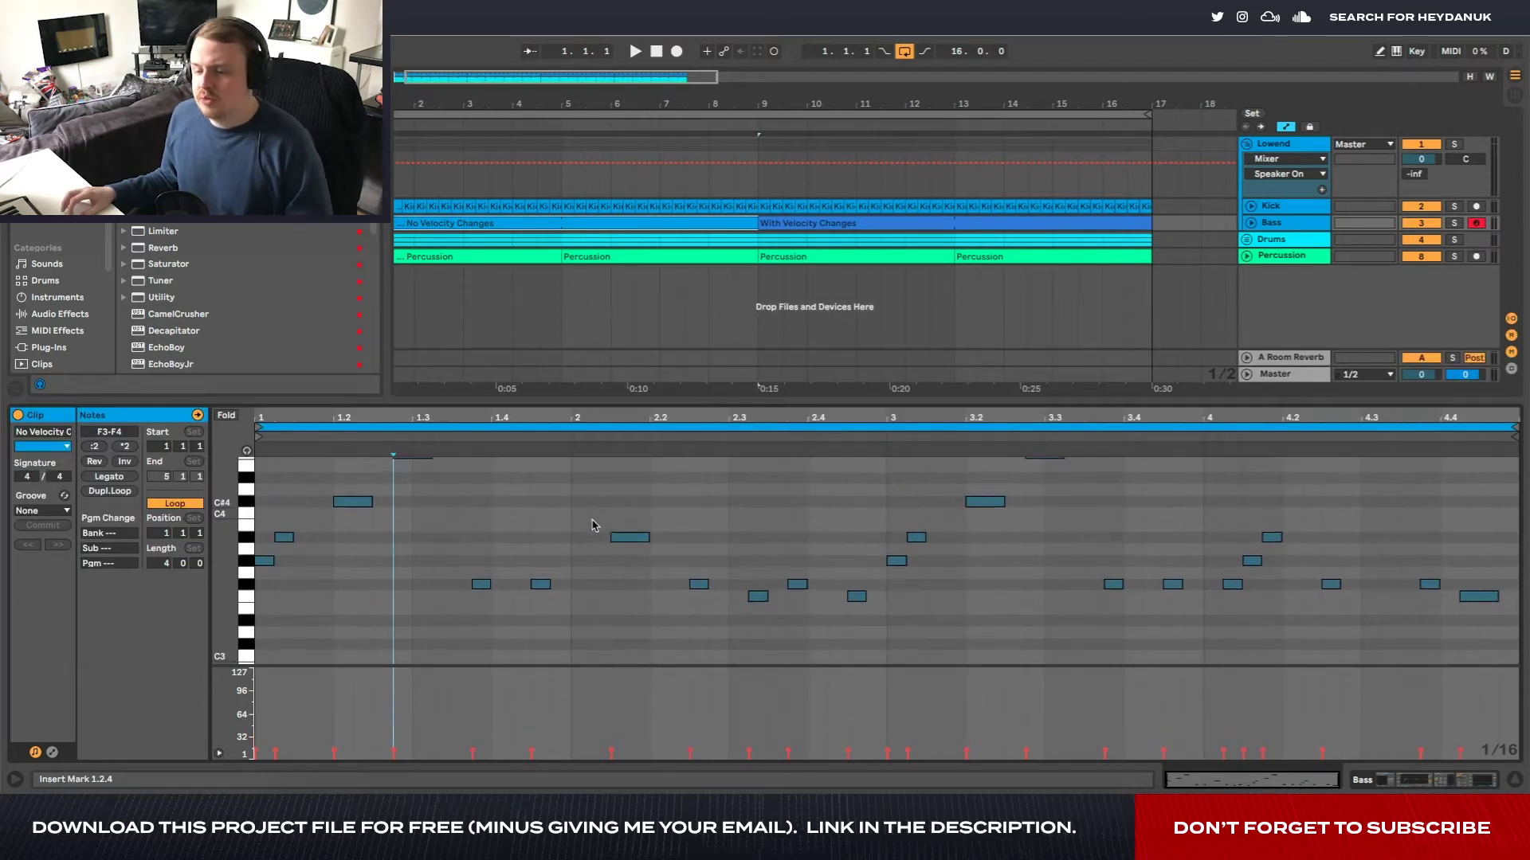
pyautogui.scroll(3, 586, 526)
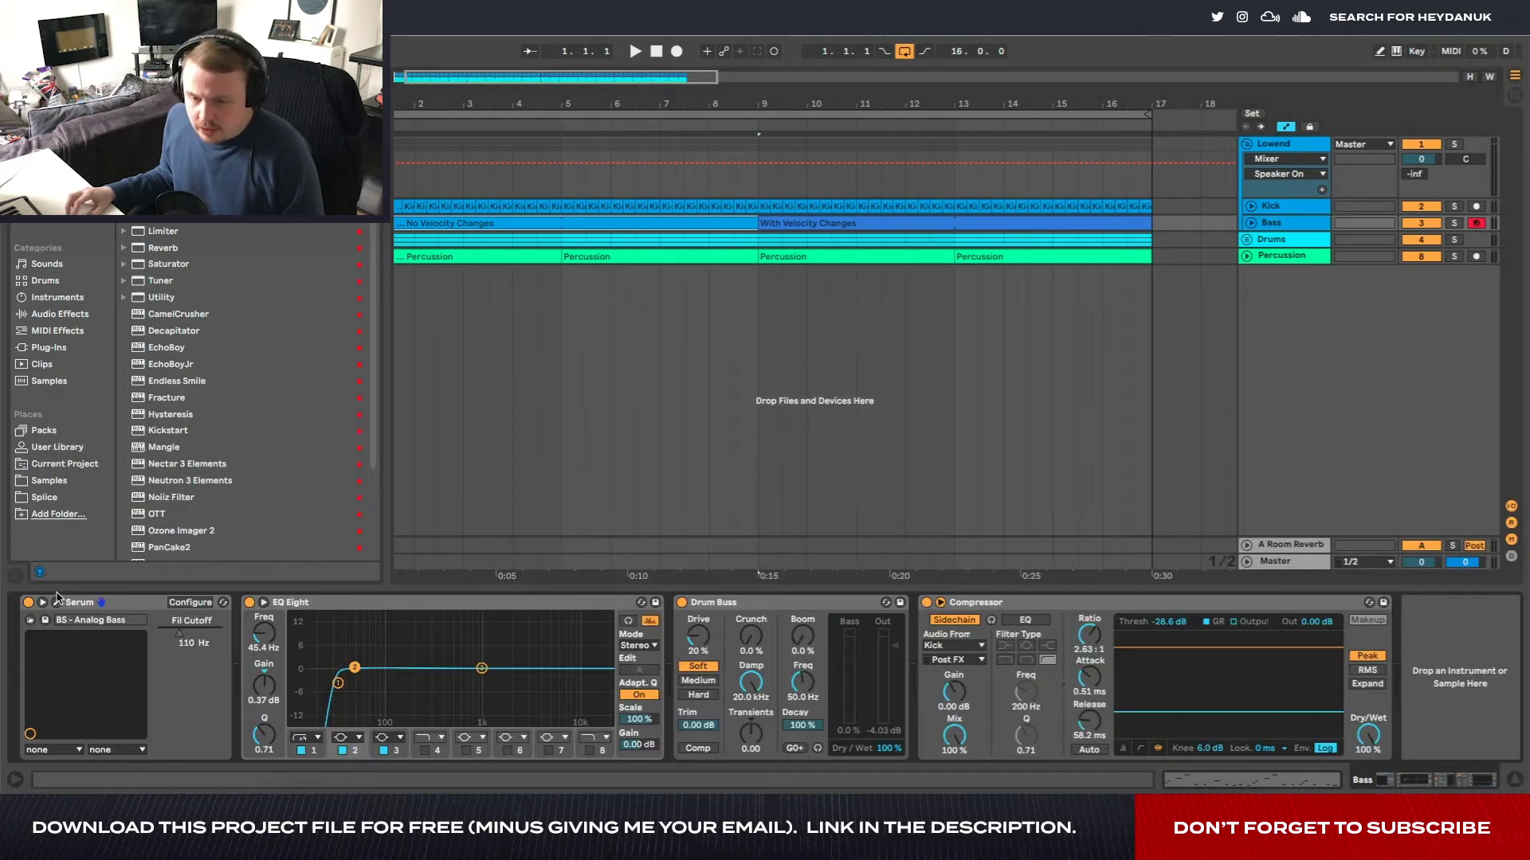
pyautogui.click(56, 602)
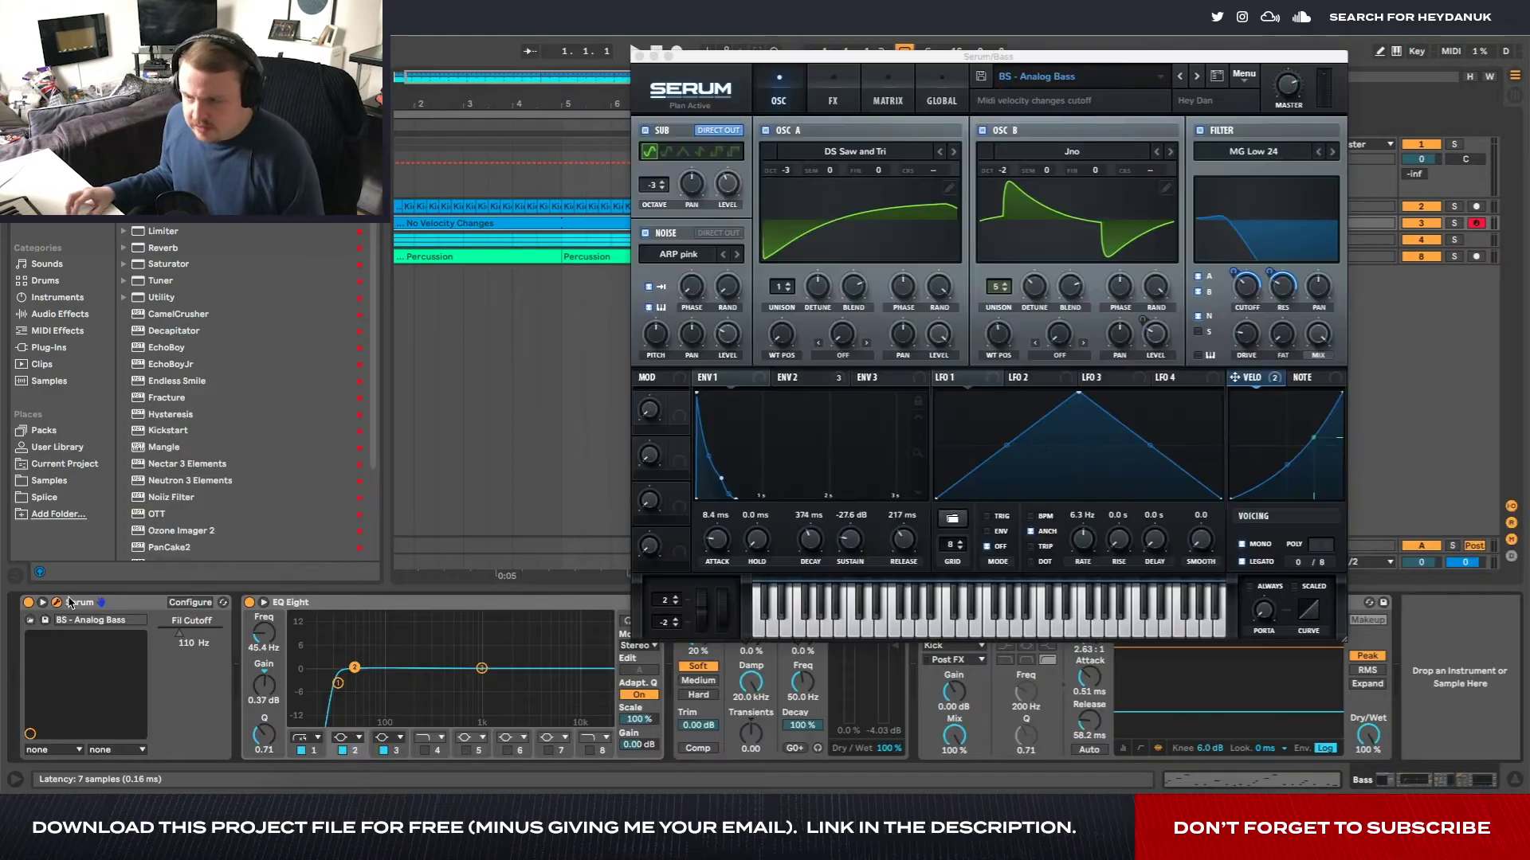
pyautogui.rightClick(1285, 285)
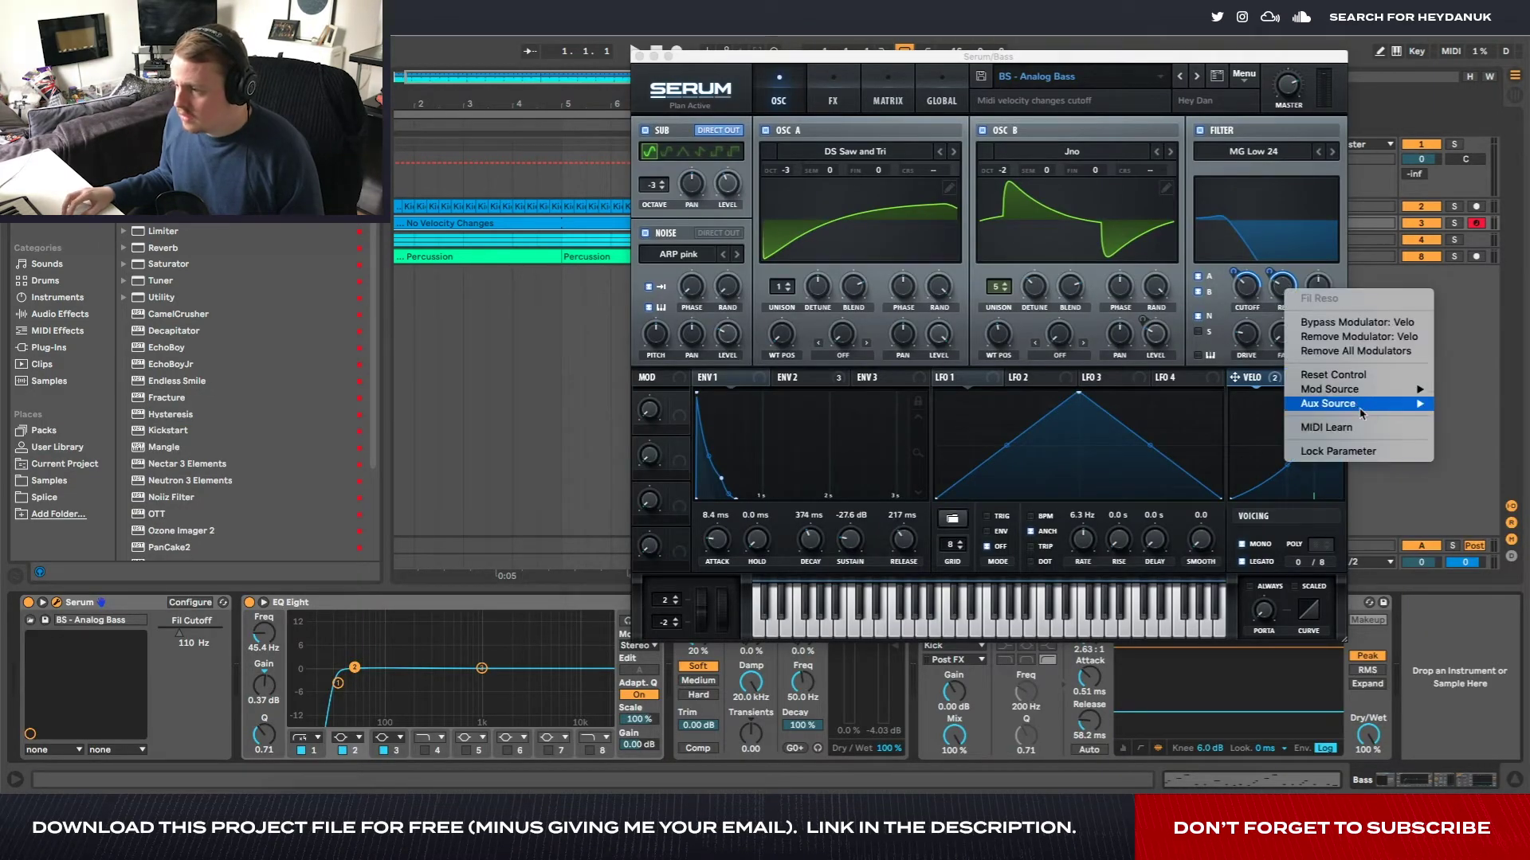
pyautogui.click(1387, 351)
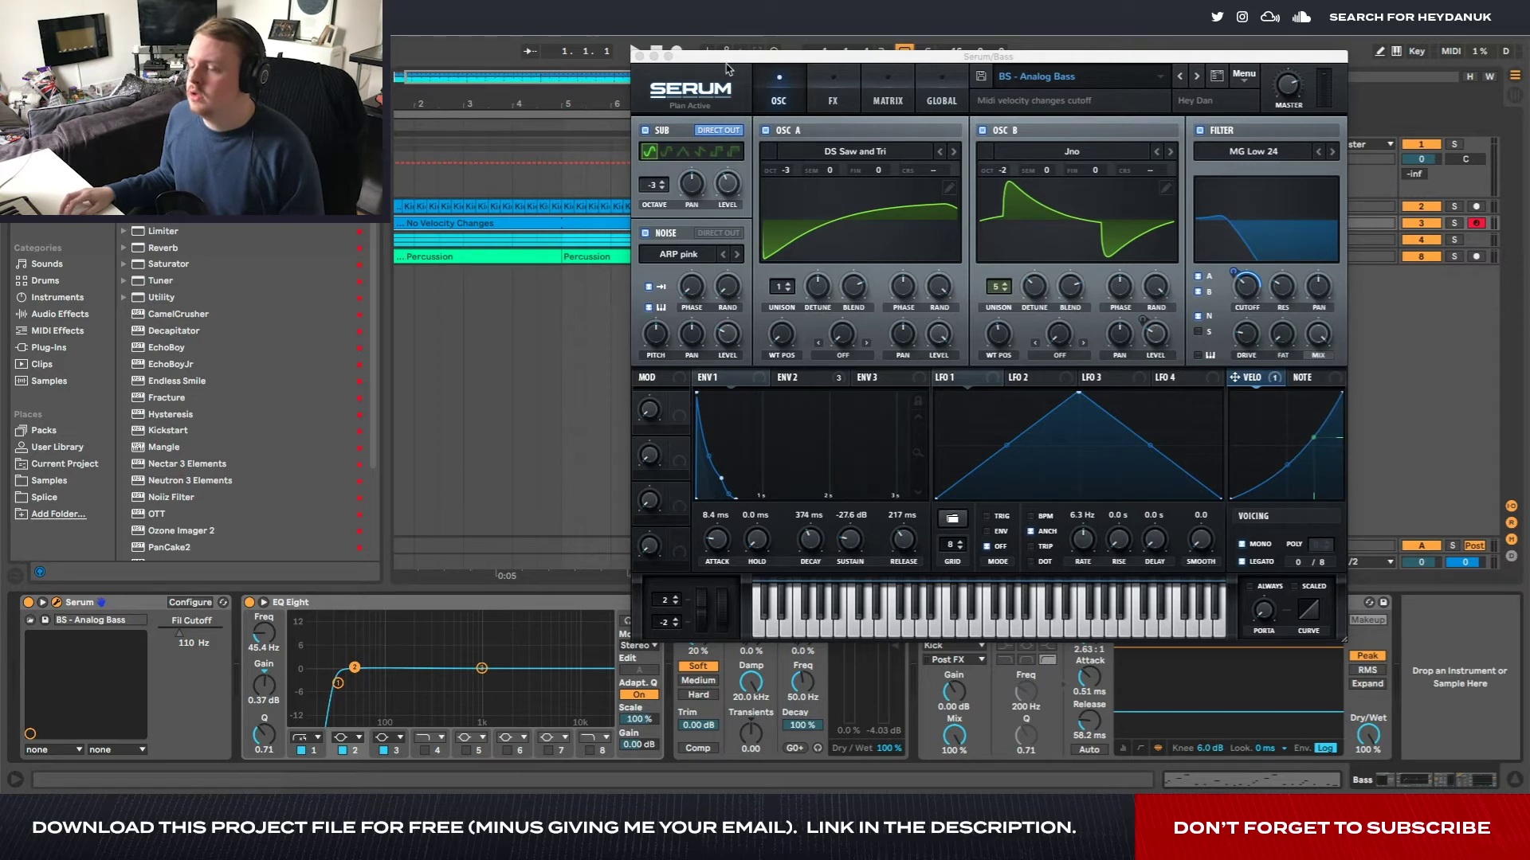
pyautogui.click(639, 56)
# Loop the first eight bars of the arrangement over the No Velocity Changes clip and play them
pyautogui.rightClick(737, 121)
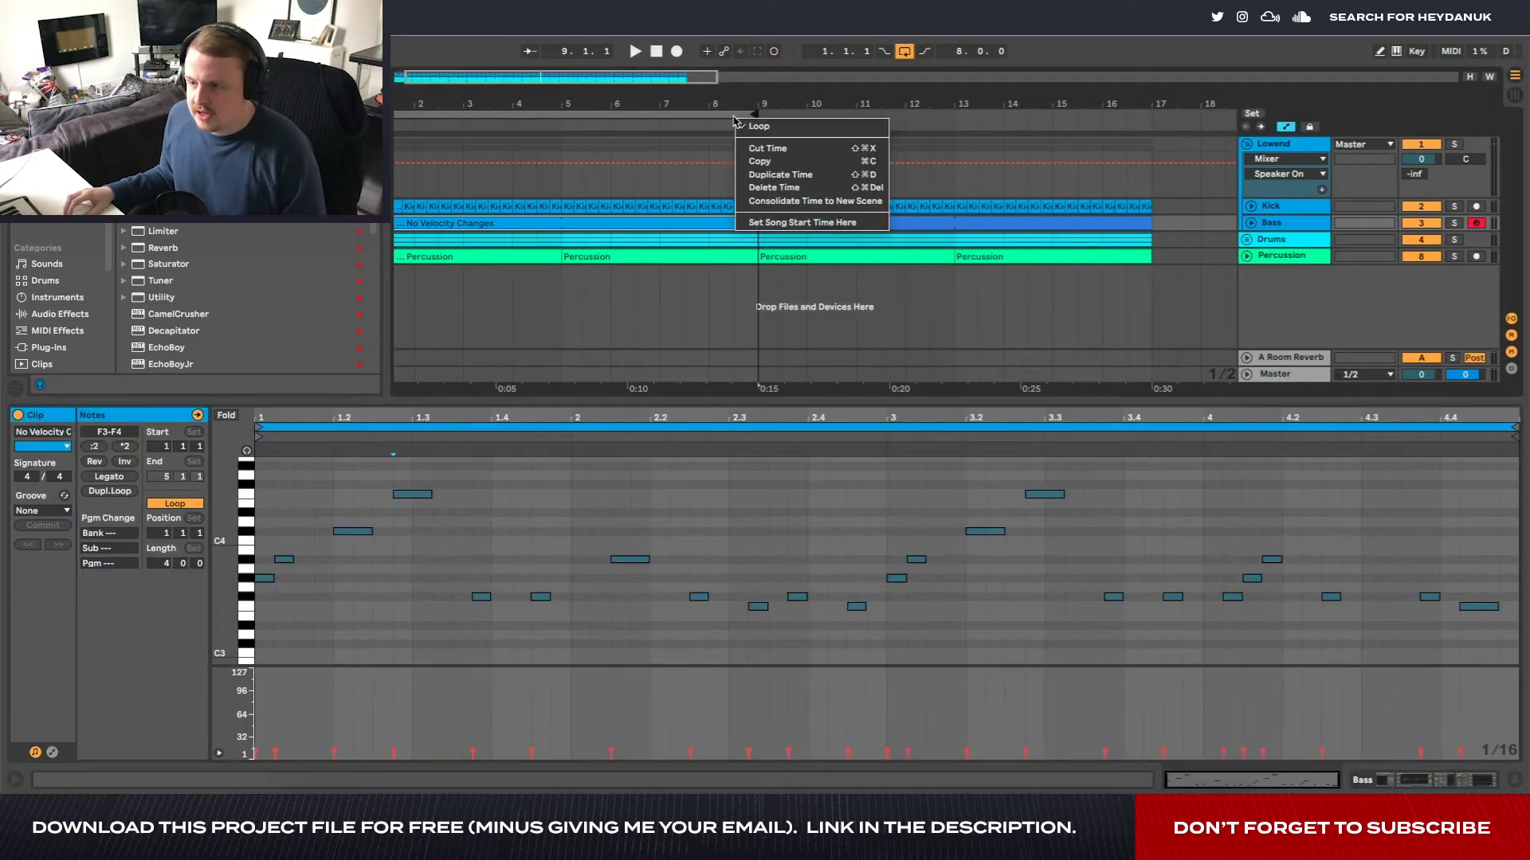
pyautogui.click(767, 127)
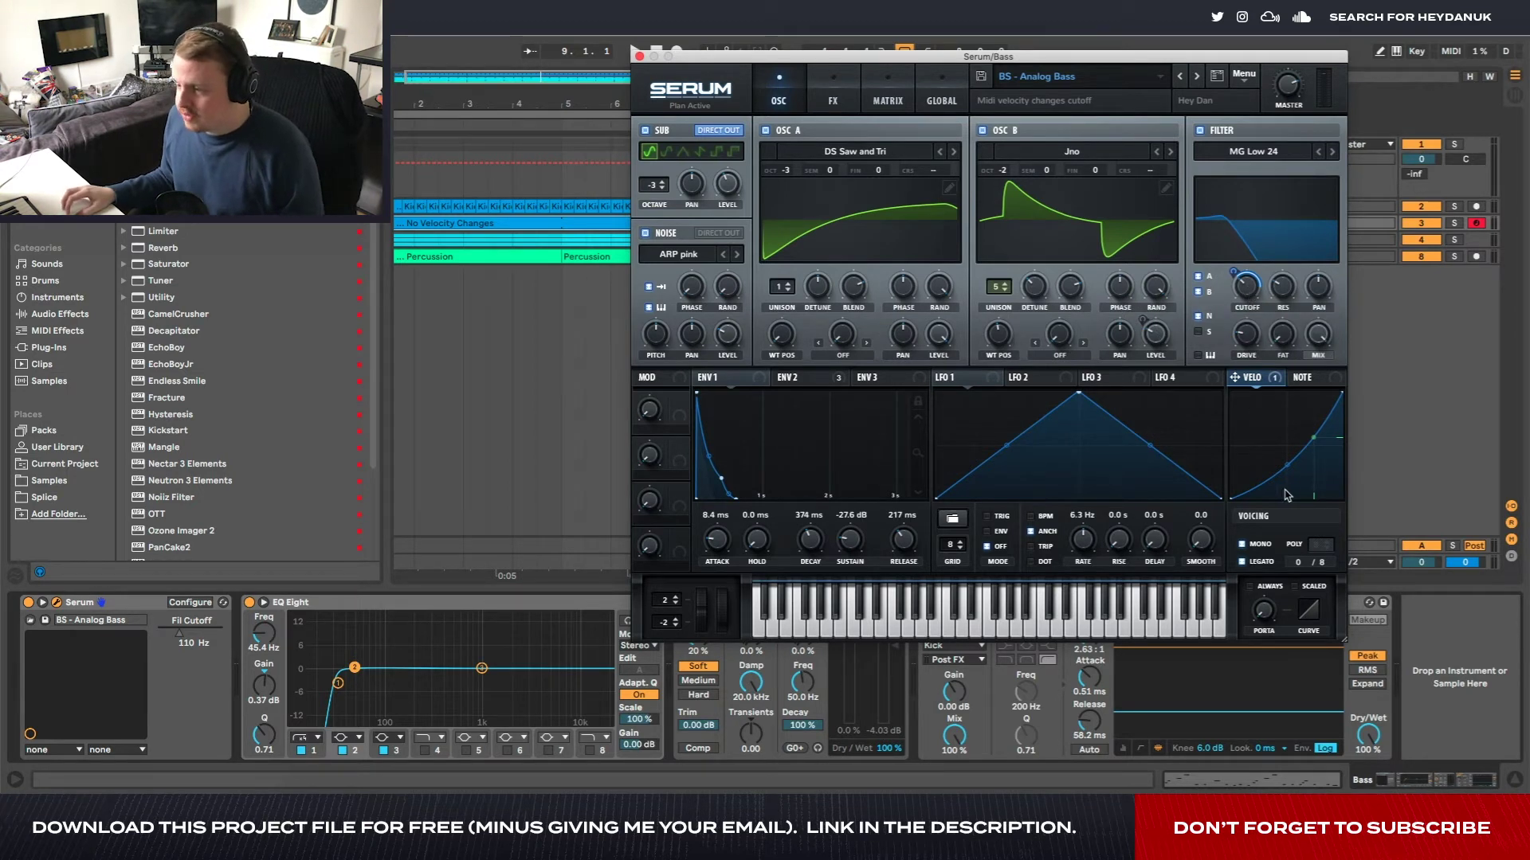
pyautogui.press('space')
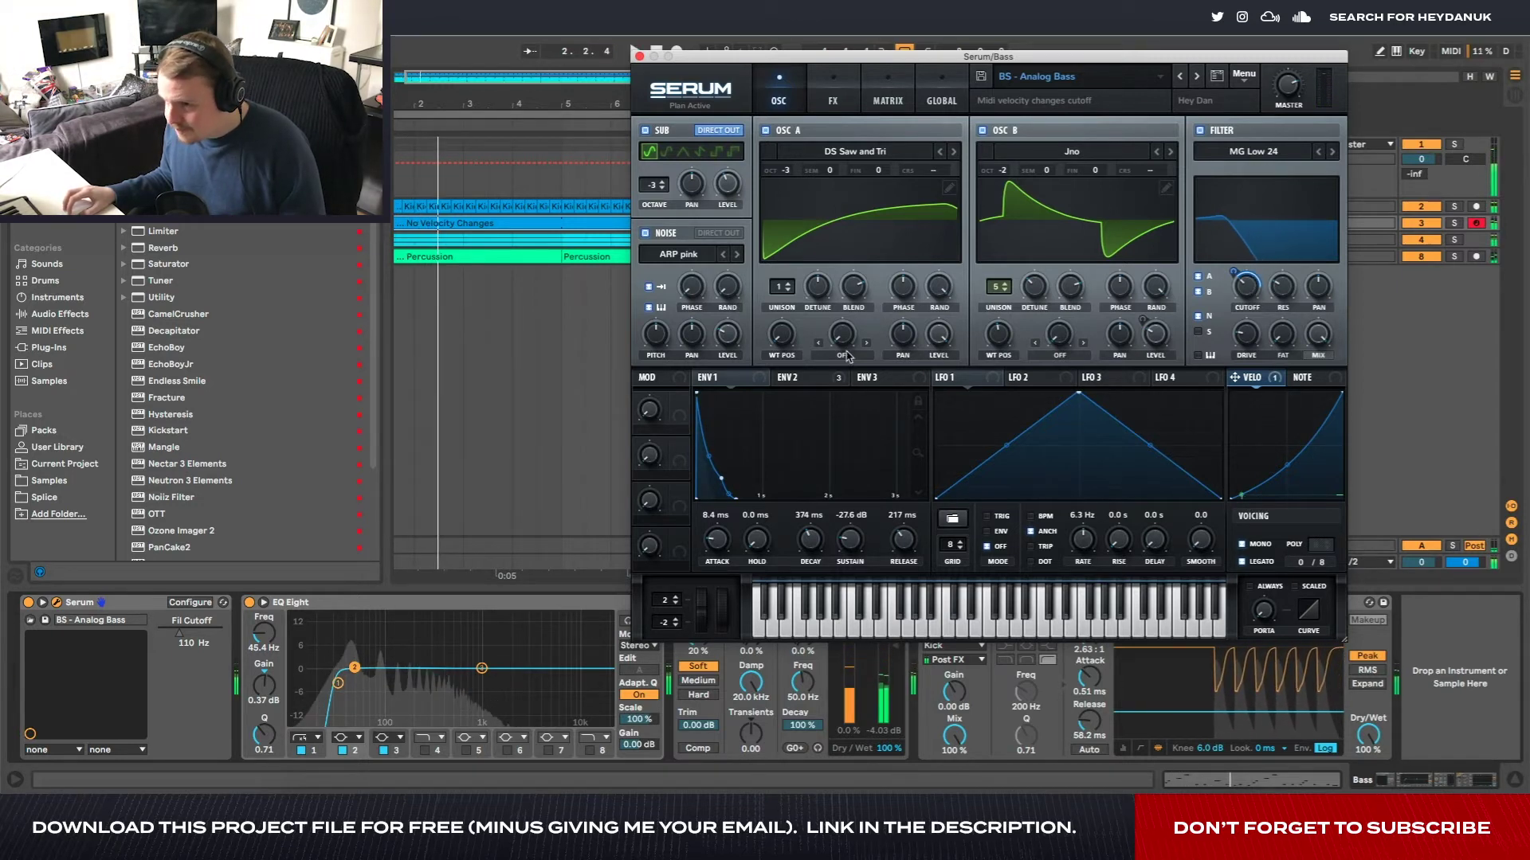
# Show Envelope 2 in Serum and inspect the modulators assigned to the filter cutoff
pyautogui.click(784, 379)
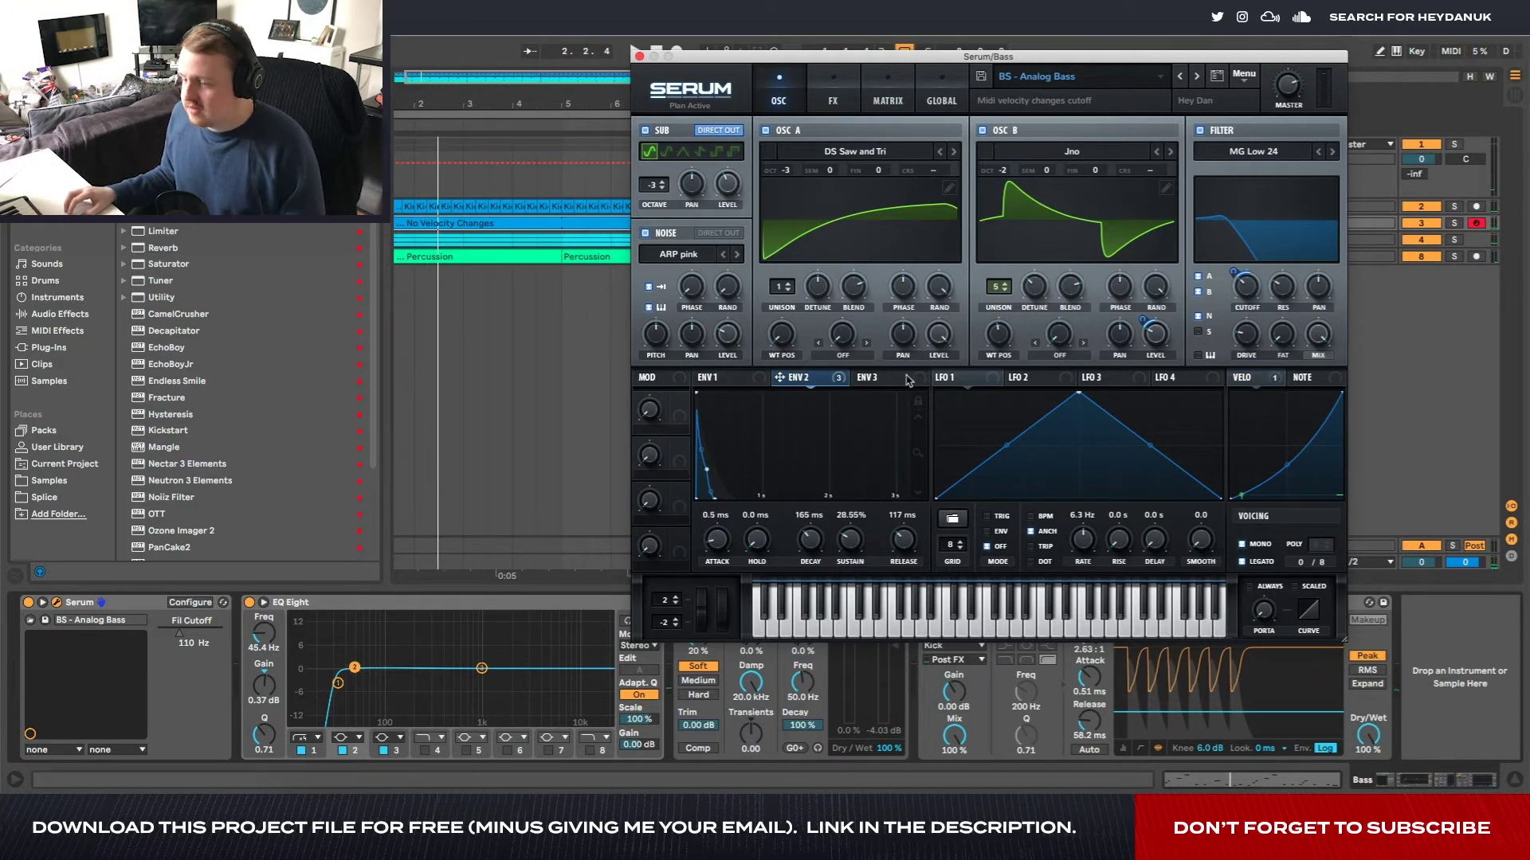
pyautogui.rightClick(1253, 294)
pyautogui.click(1255, 299)
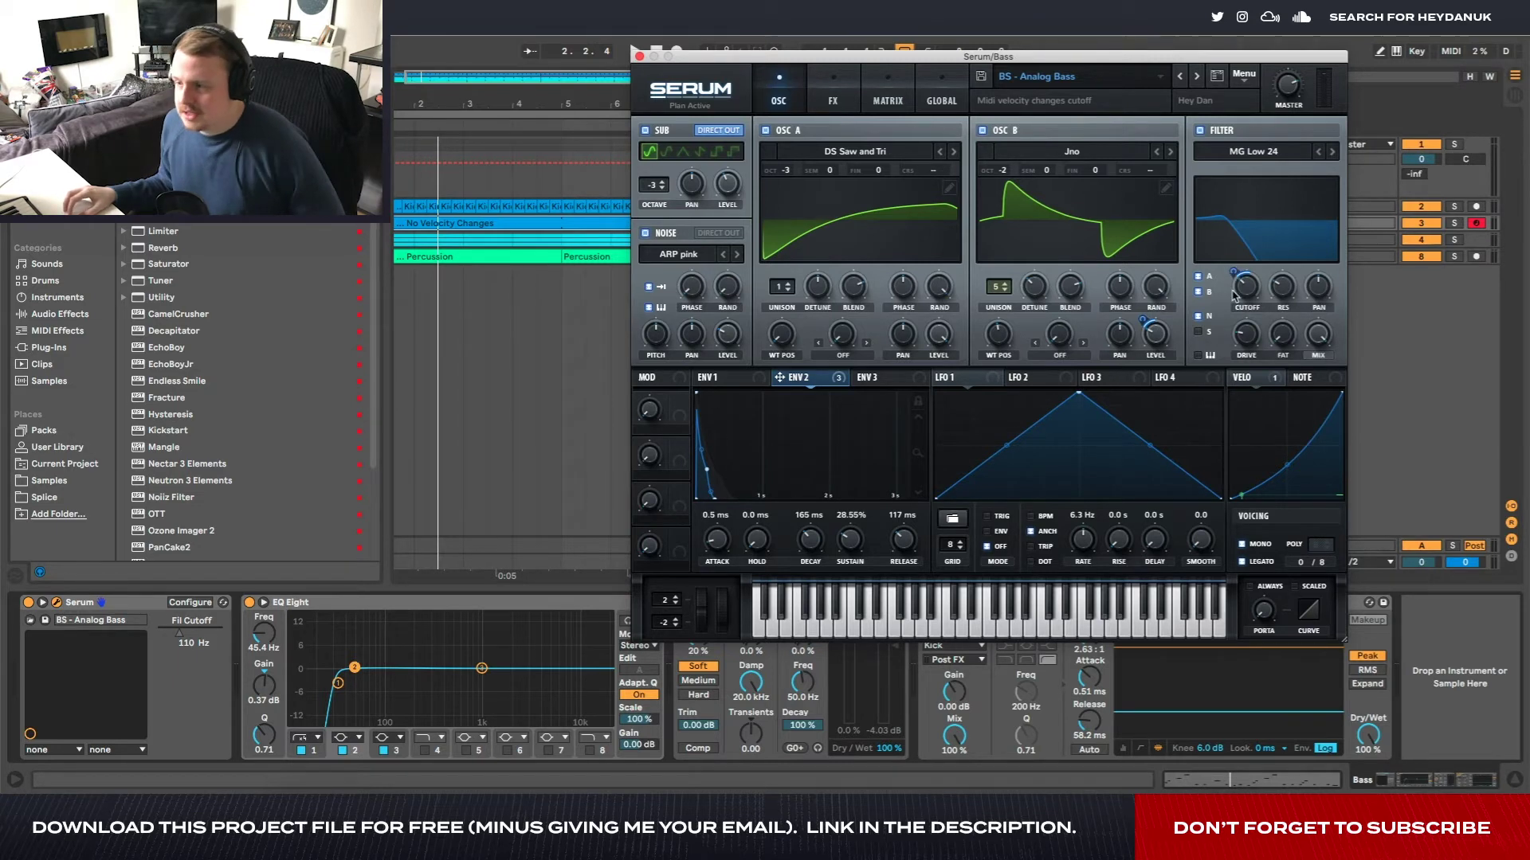
pyautogui.moveTo(1261, 282)
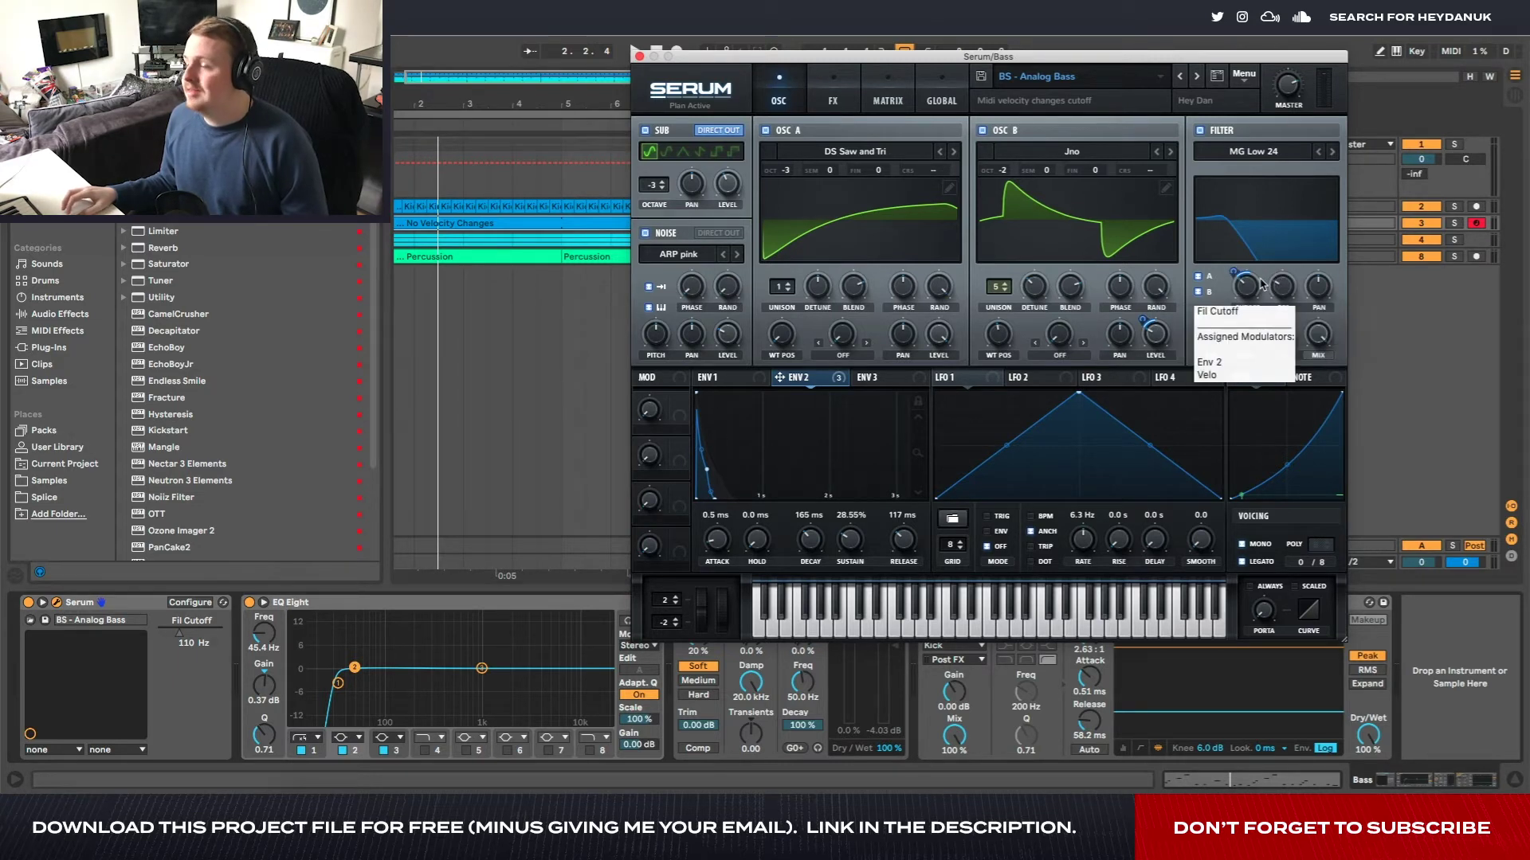
# Audition the bass briefly, and inspect the velocity modulation range on the filter cutoff
pyautogui.press('space')
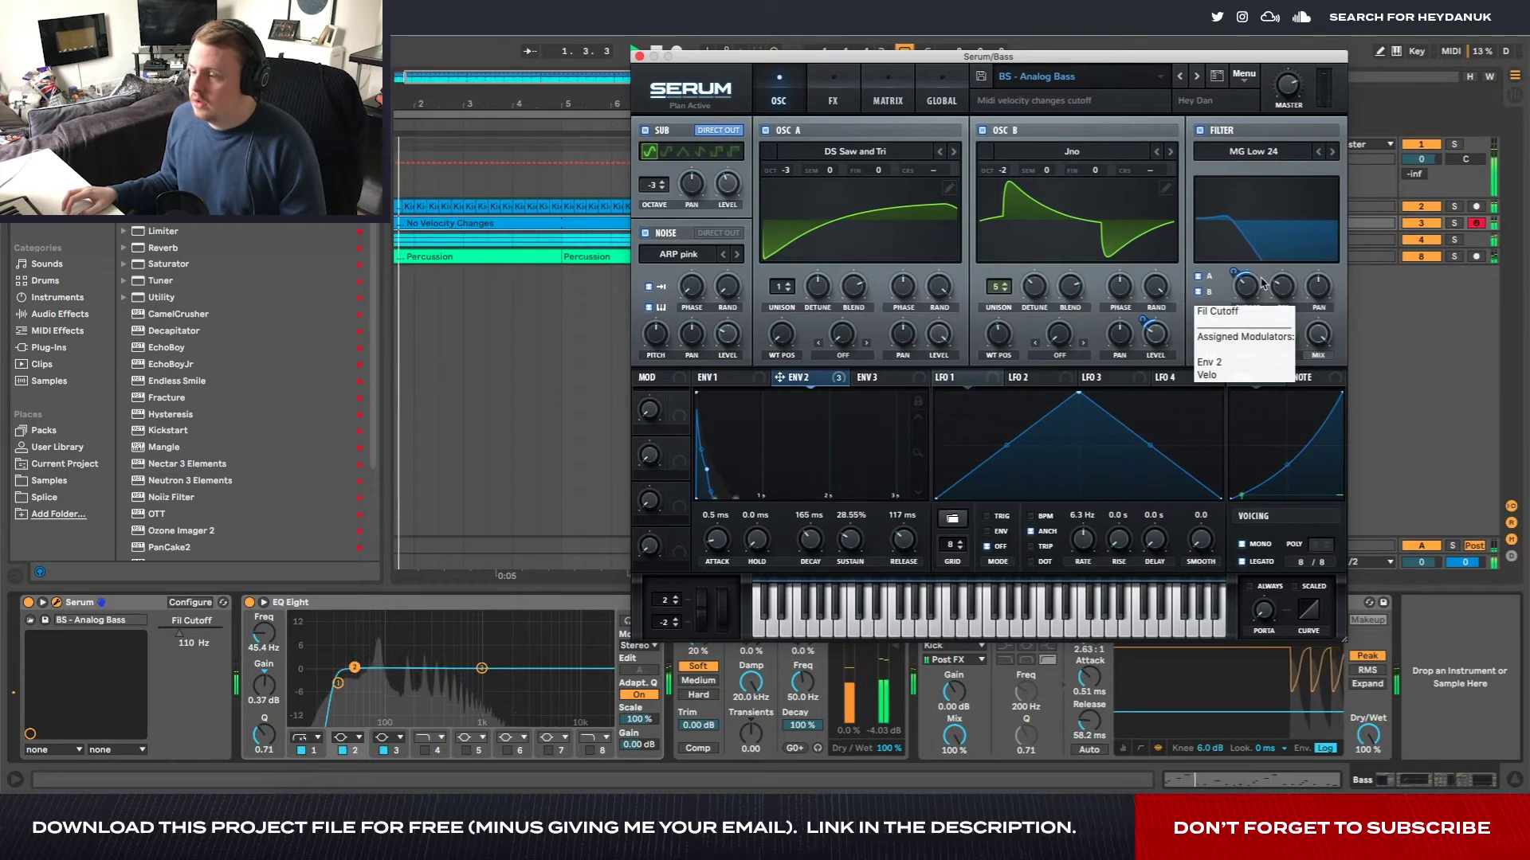
pyautogui.press('space')
pyautogui.click(1254, 378)
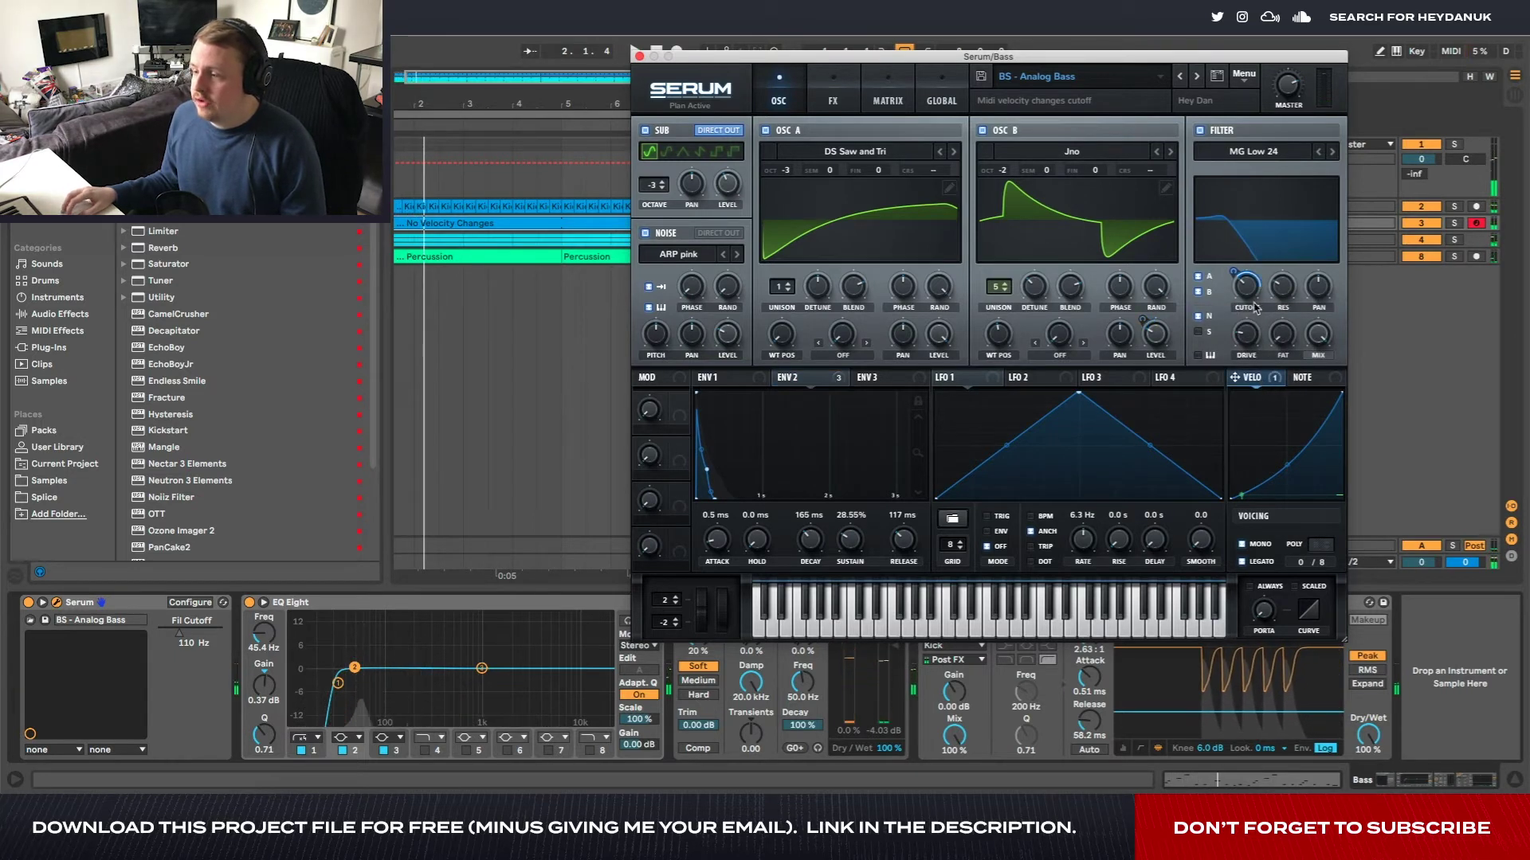
pyautogui.moveTo(1258, 305)
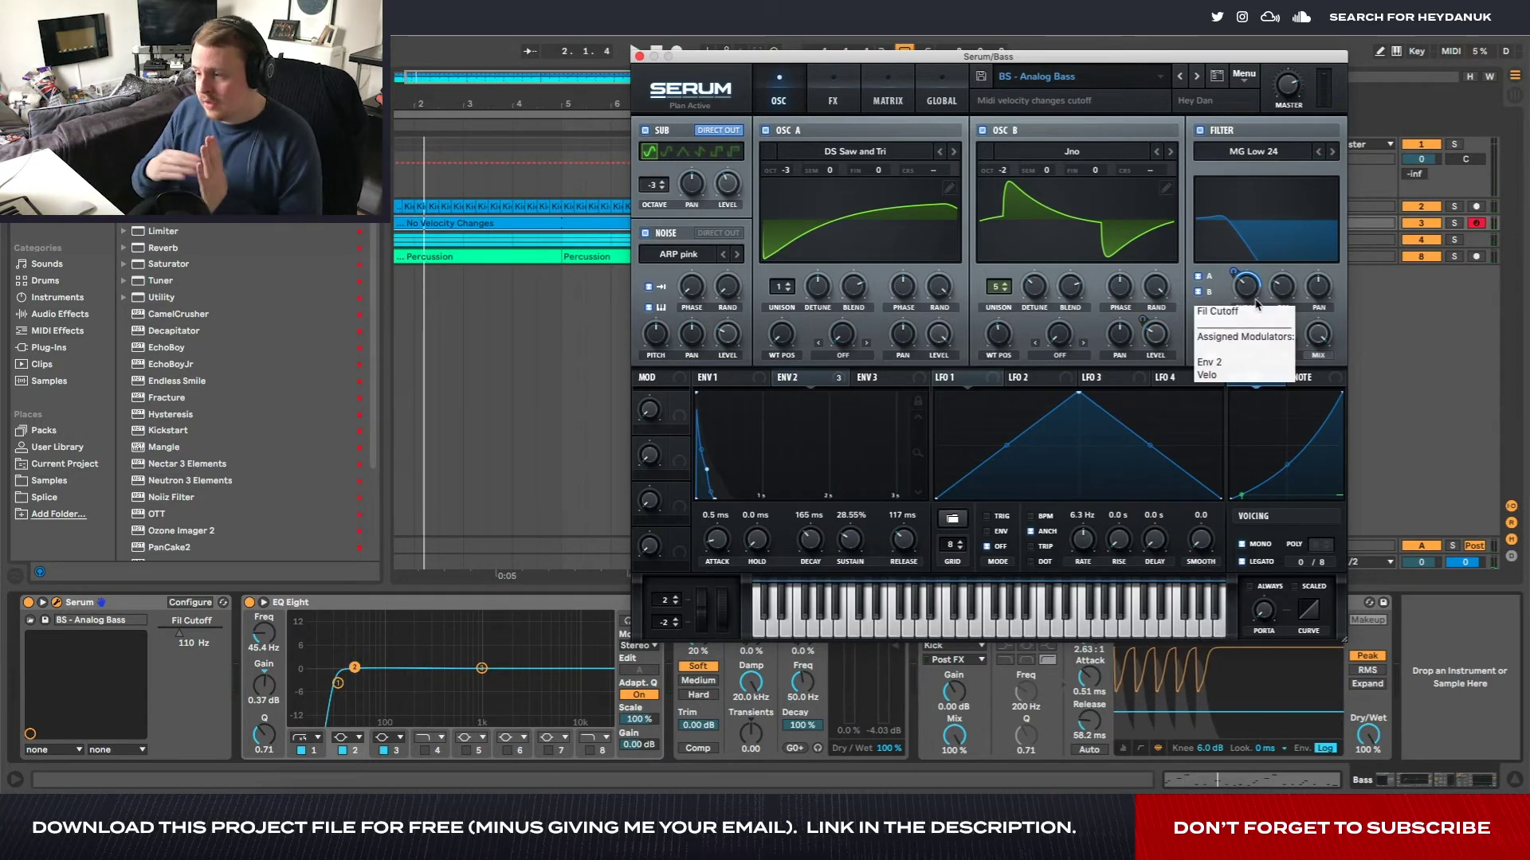
# Audition the With Velocity Changes section from bar 9, and move the Serum window clear of the arrangement clips
pyautogui.press('space')
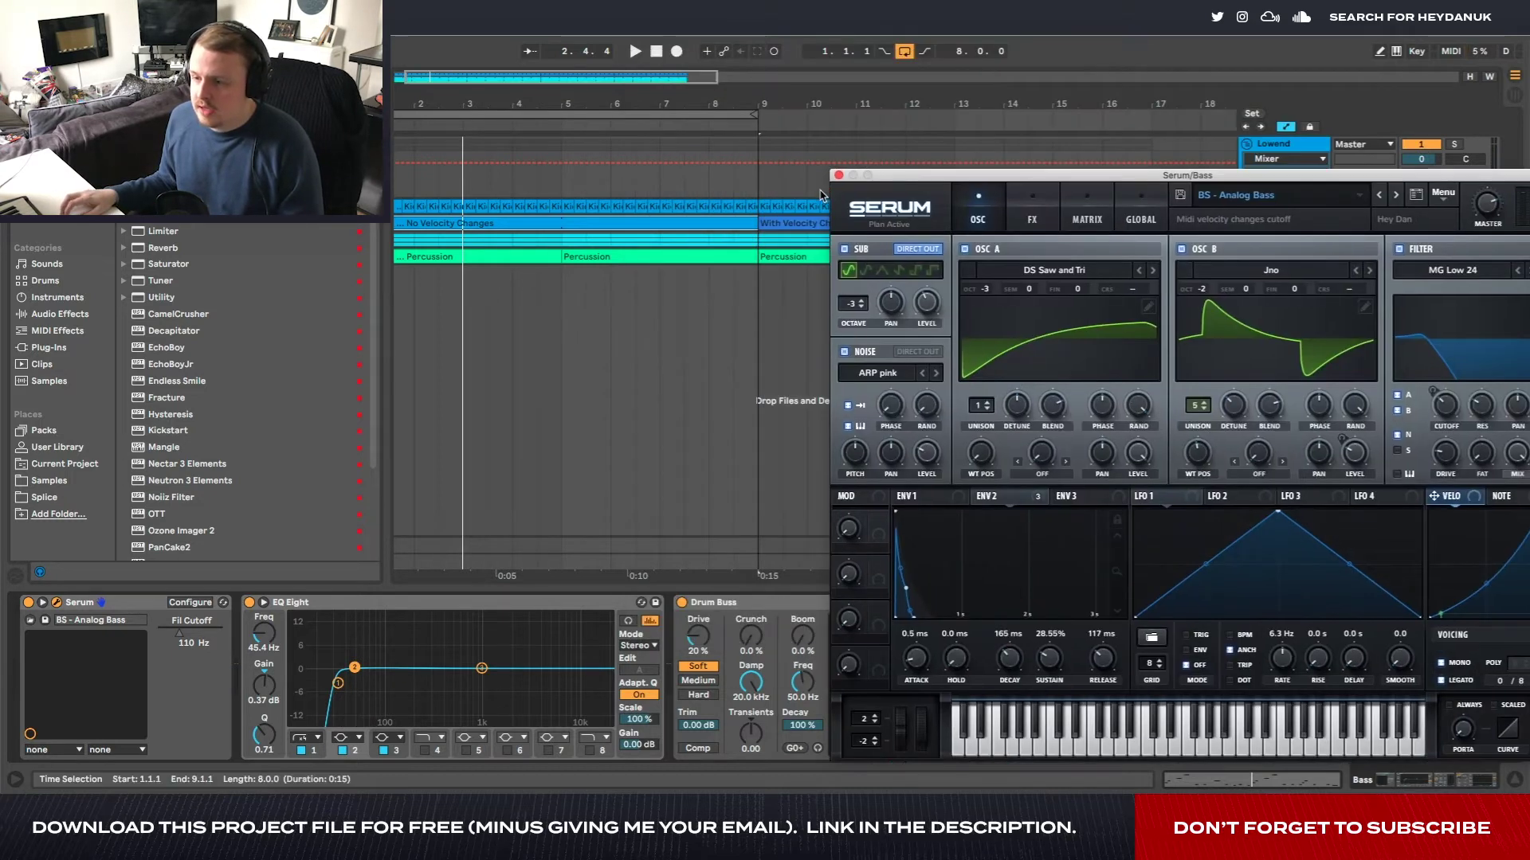
pyautogui.press('space')
pyautogui.moveTo(961, 175); pyautogui.dragTo(597, 86)
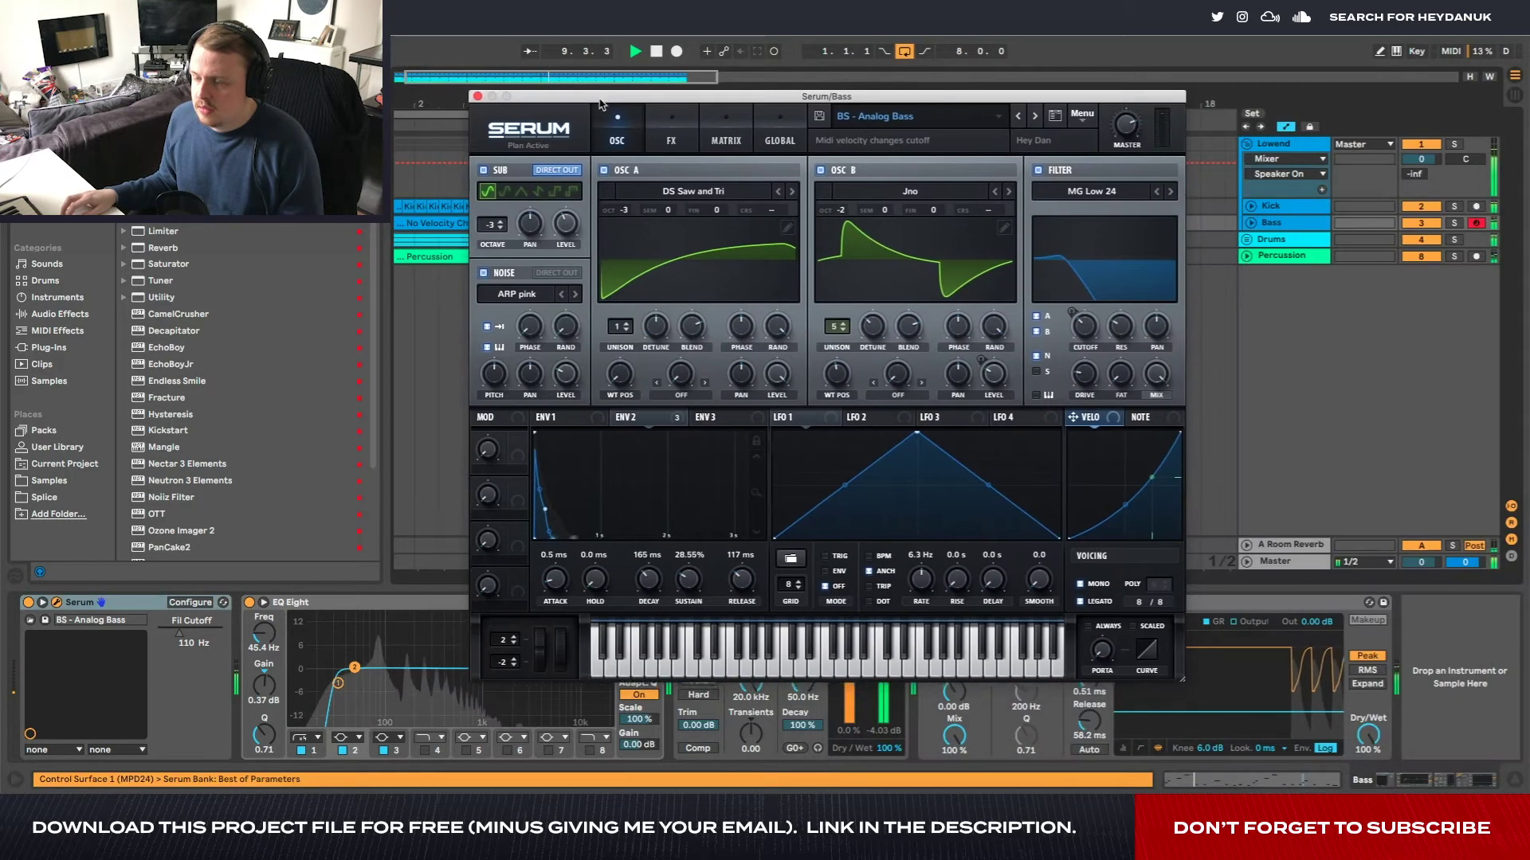
pyautogui.press('space')
pyautogui.moveTo(598, 86); pyautogui.dragTo(823, 315)
pyautogui.moveTo(1193, 315); pyautogui.dragTo(1229, 274)
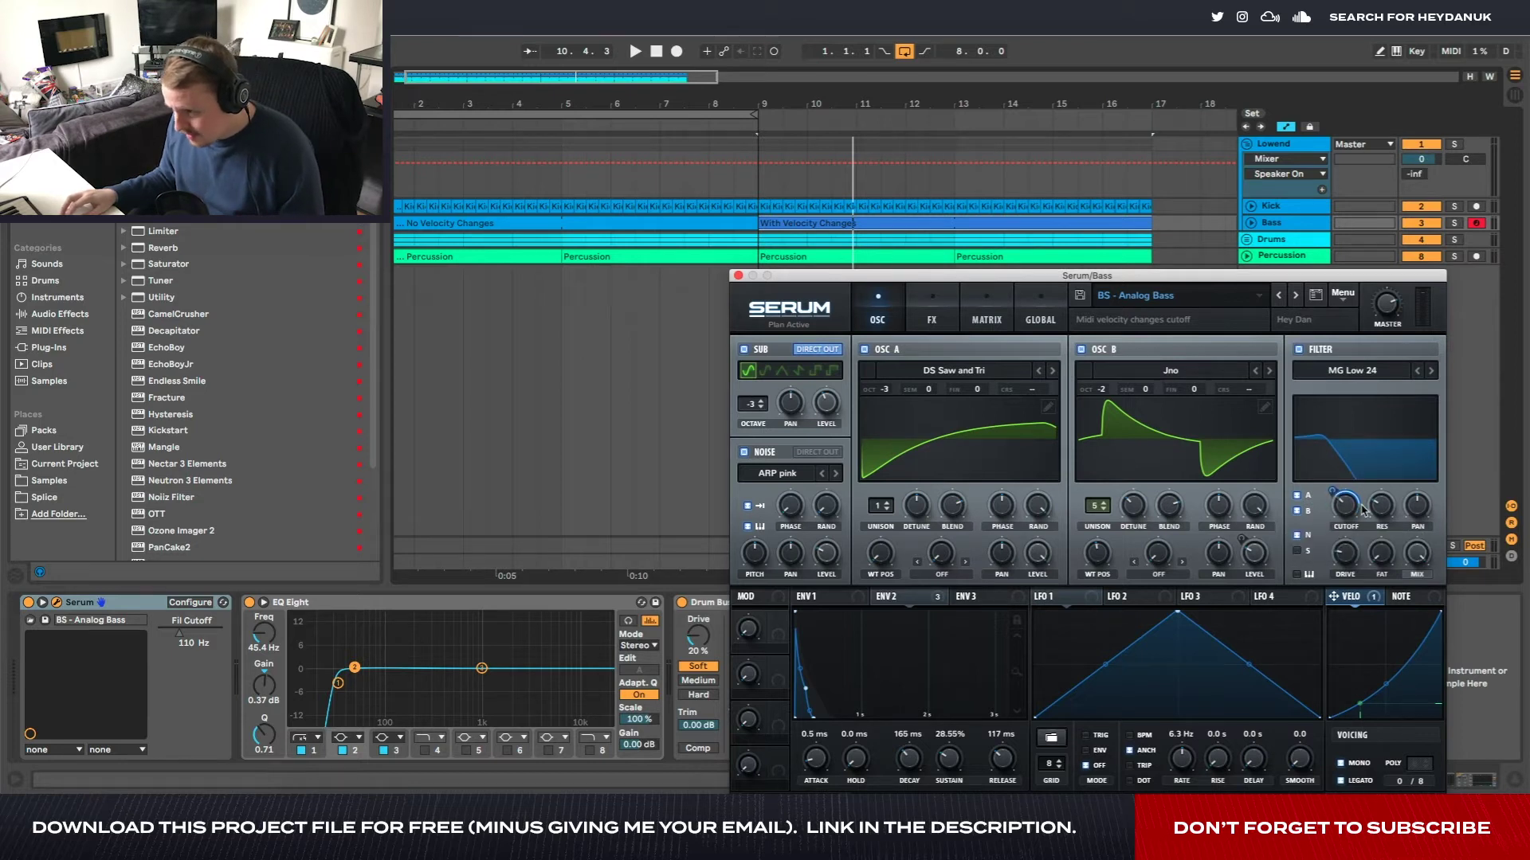
# Play the With Velocity Changes section with velocity modulating the filter cutoff, stop playback and close Serum
pyautogui.press('space')
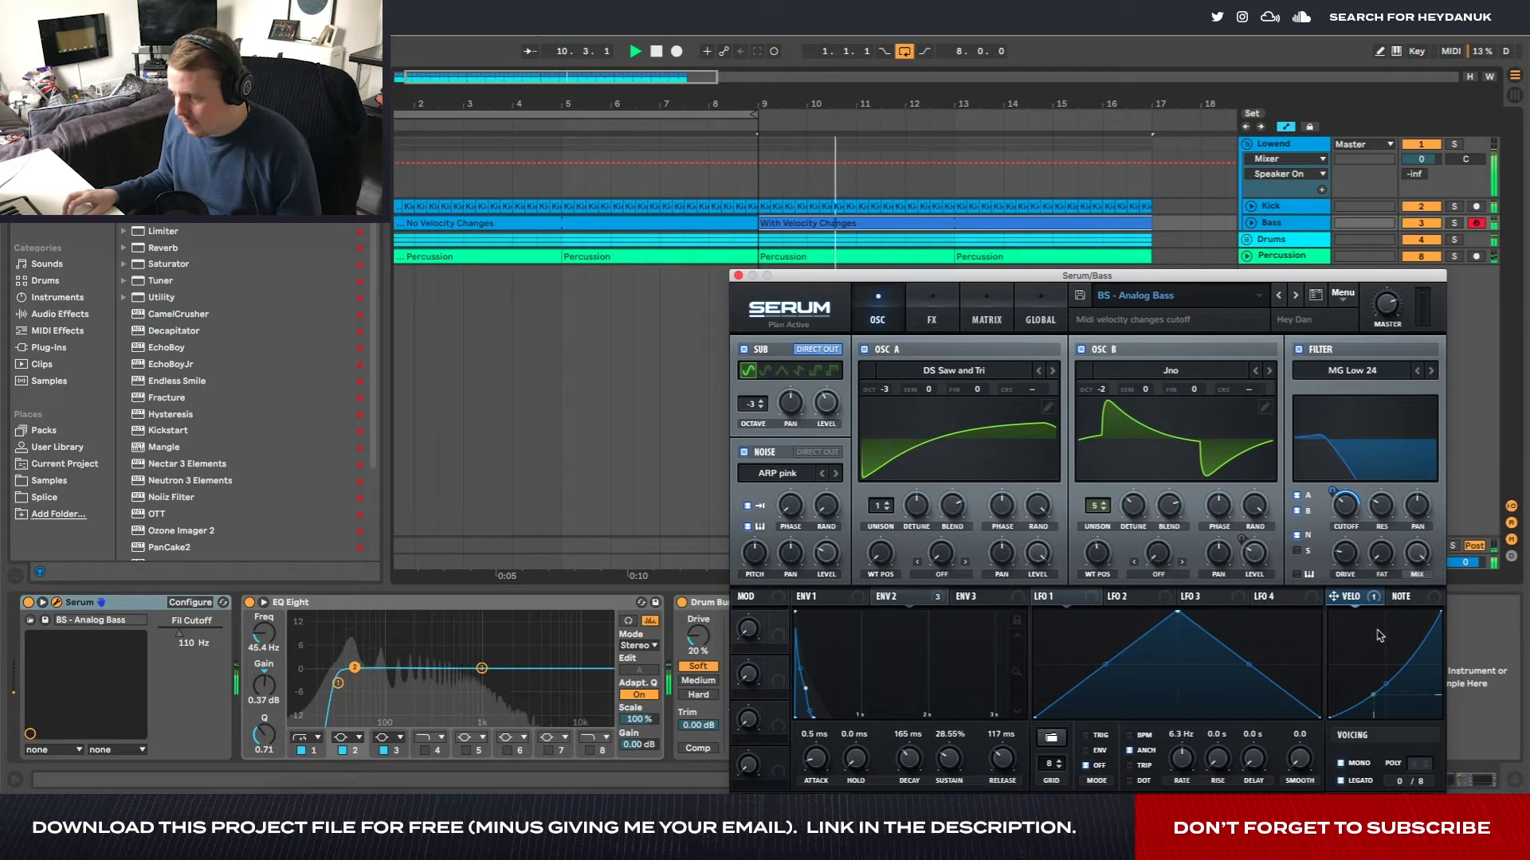
pyautogui.press('space')
pyautogui.click(738, 275)
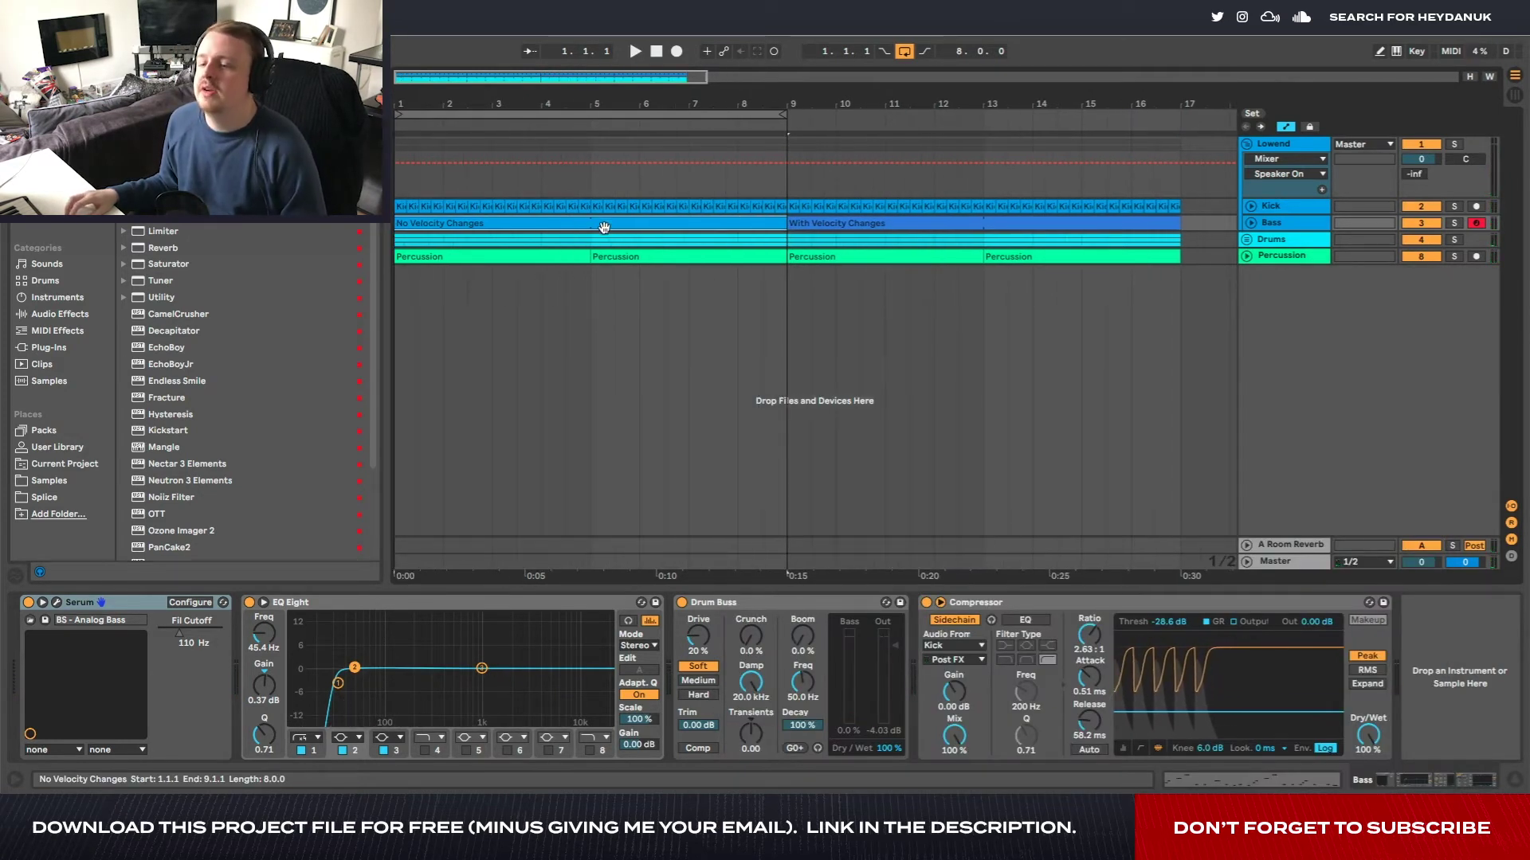
# Open the notes of the No Velocity Changes clip, raise the A#3 note at 1.1.2 to a velocity of about 111, and audition it
pyautogui.doubleClick(596, 226)
pyautogui.click(276, 715)
pyautogui.press('space')
pyautogui.moveTo(276, 717); pyautogui.dragTo(276, 678)
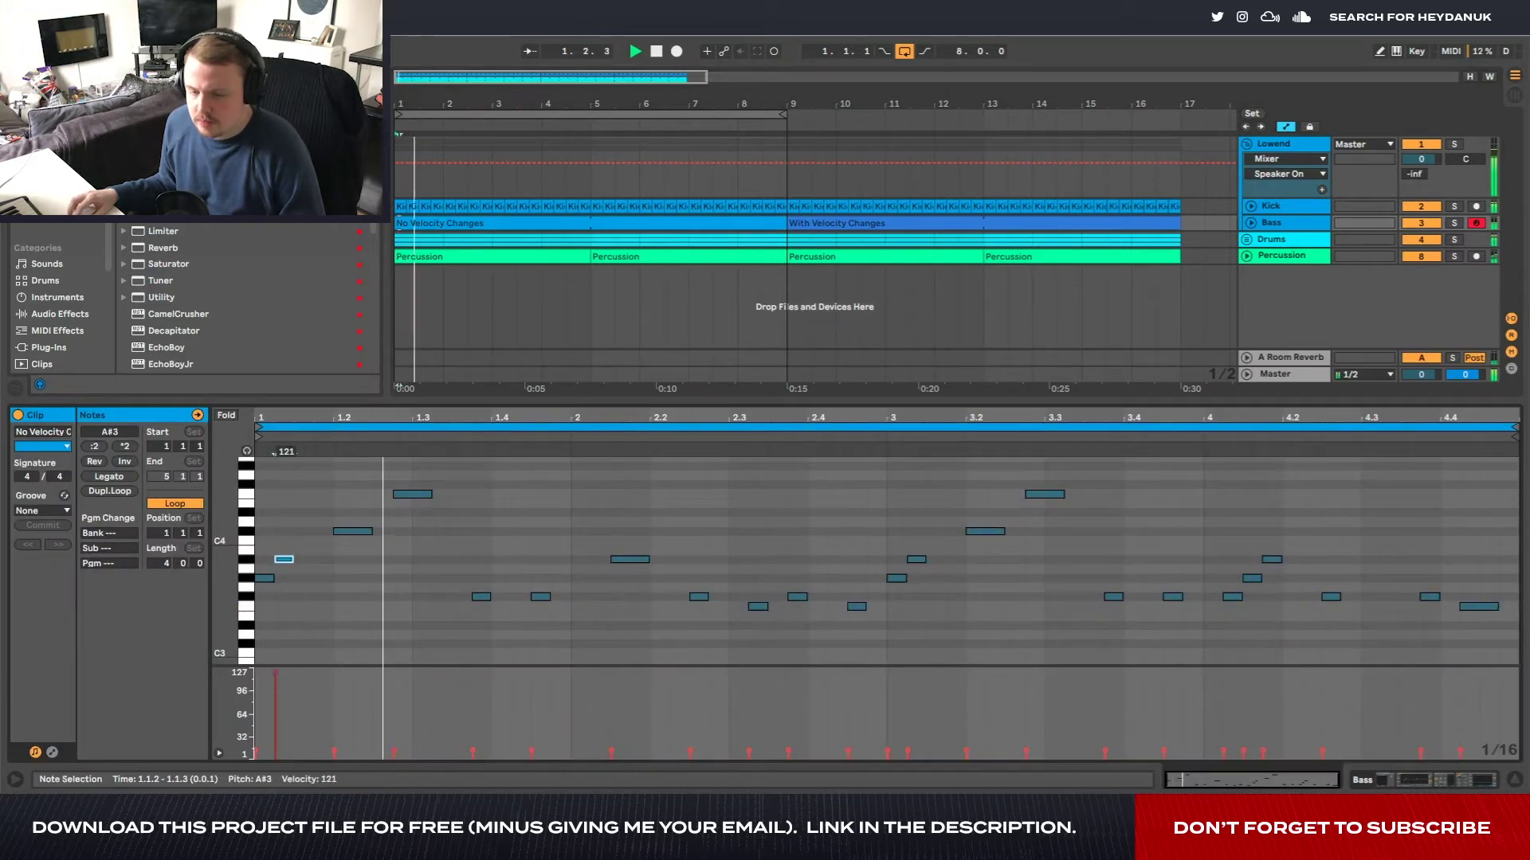
pyautogui.press('space')
pyautogui.press('space')
# Raise the velocities of the note just before 1.2 and the F4 note at 1.2.4, auditioning between the edits
pyautogui.moveTo(334, 751); pyautogui.dragTo(334, 702)
pyautogui.press('space')
pyautogui.press('space')
pyautogui.moveTo(394, 751); pyautogui.dragTo(393, 723)
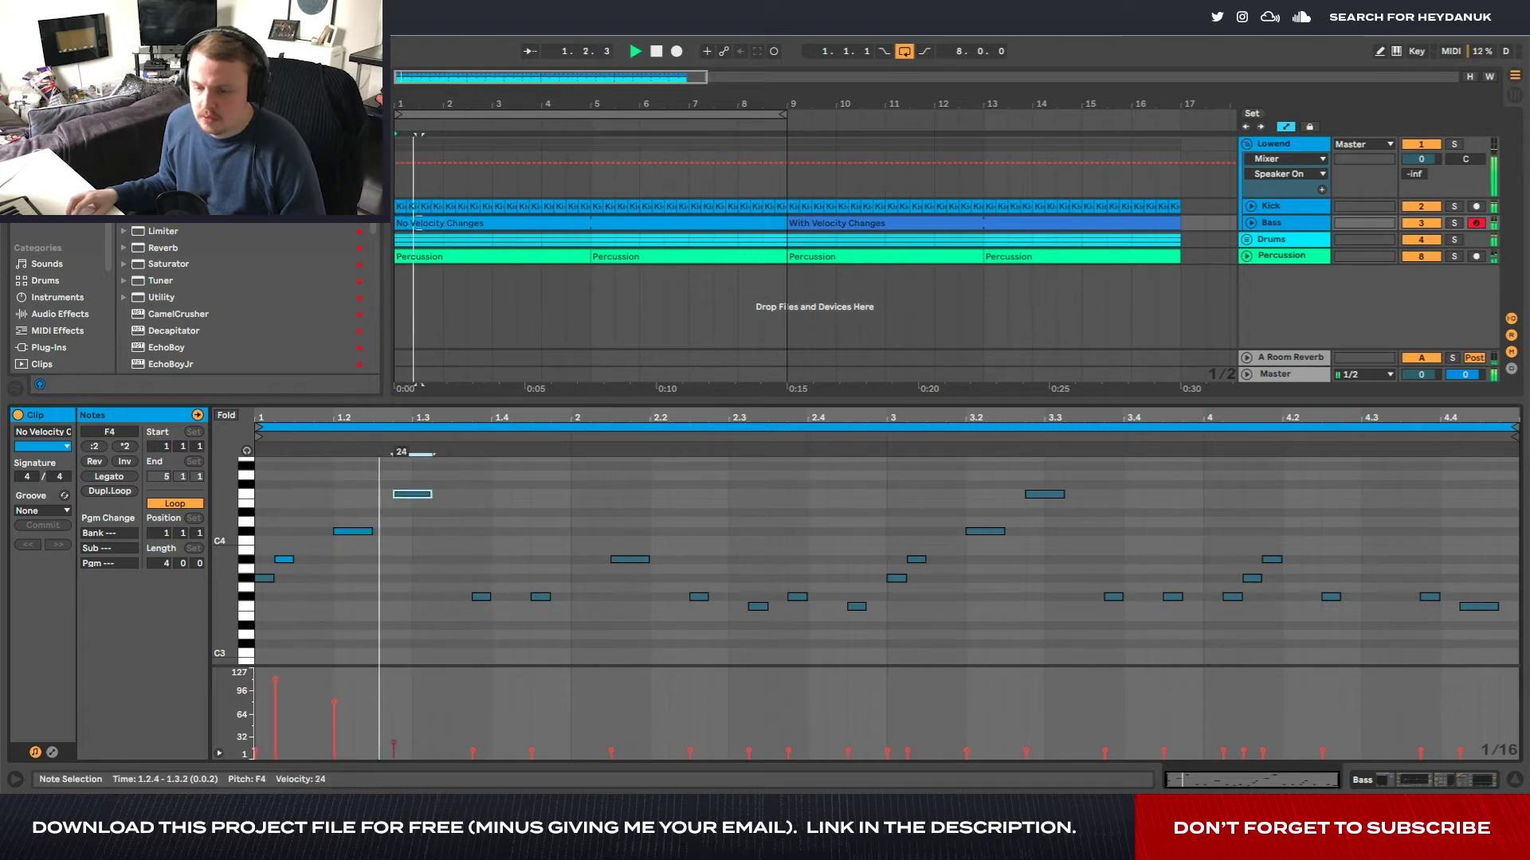
# Vary the remaining notes' velocities, setting F#3 at 4.1.2 to 127, A#3 at 4.1.4 to 76, F#3 at 4.2.3 to 64 and F3 at 4.4.2 to 111
pyautogui.moveTo(531, 752); pyautogui.dragTo(531, 698)
pyautogui.moveTo(614, 754); pyautogui.dragTo(614, 677)
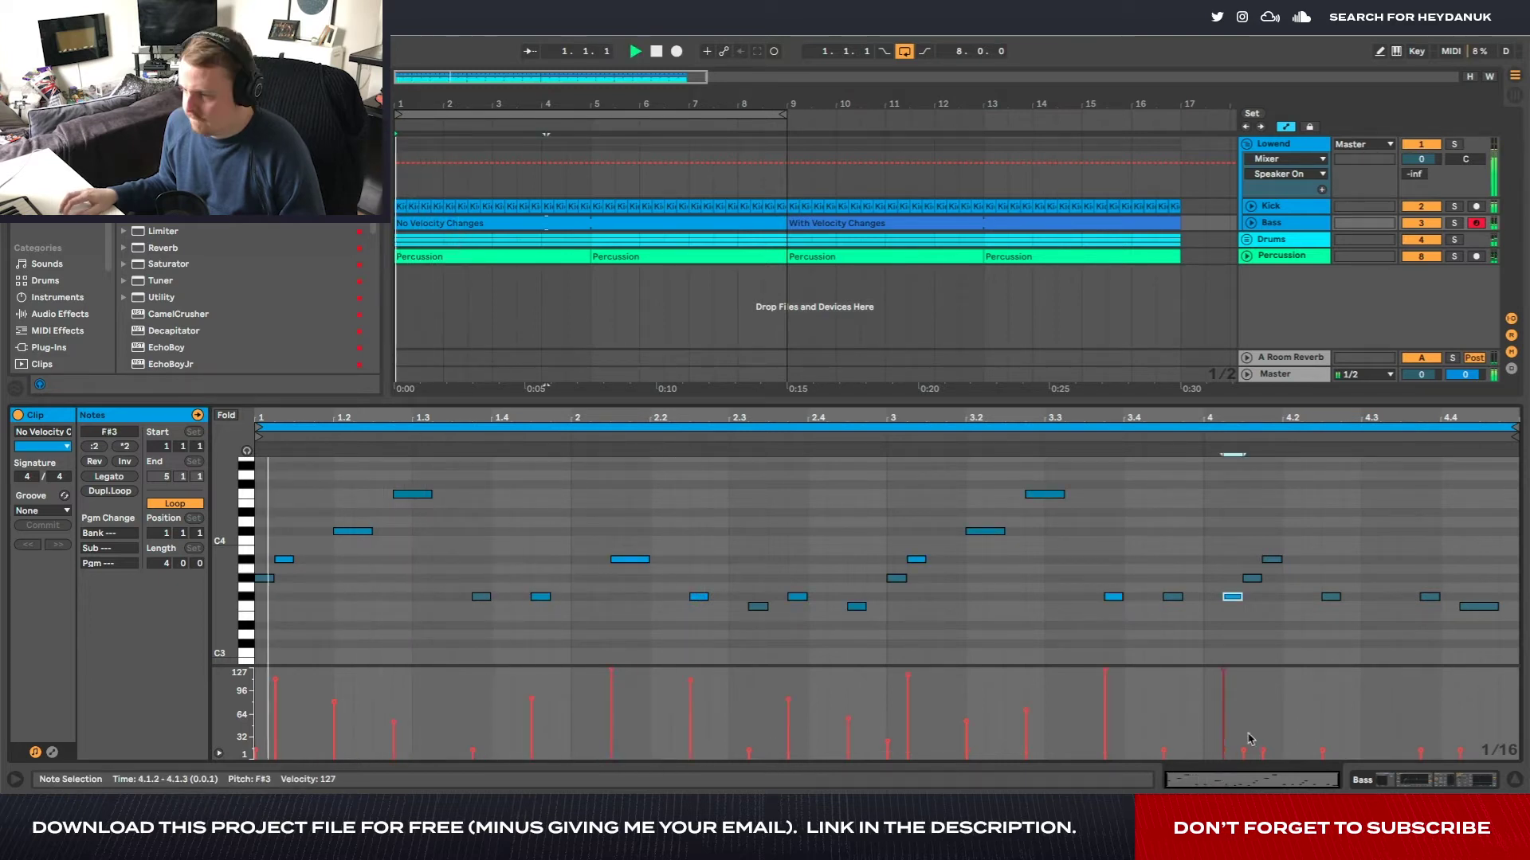
pyautogui.moveTo(1244, 752)
pyautogui.mouseDown()
pyautogui.moveTo(1247, 677)
pyautogui.moveTo(1263, 741)
pyautogui.moveTo(1262, 705)
pyautogui.mouseUp()
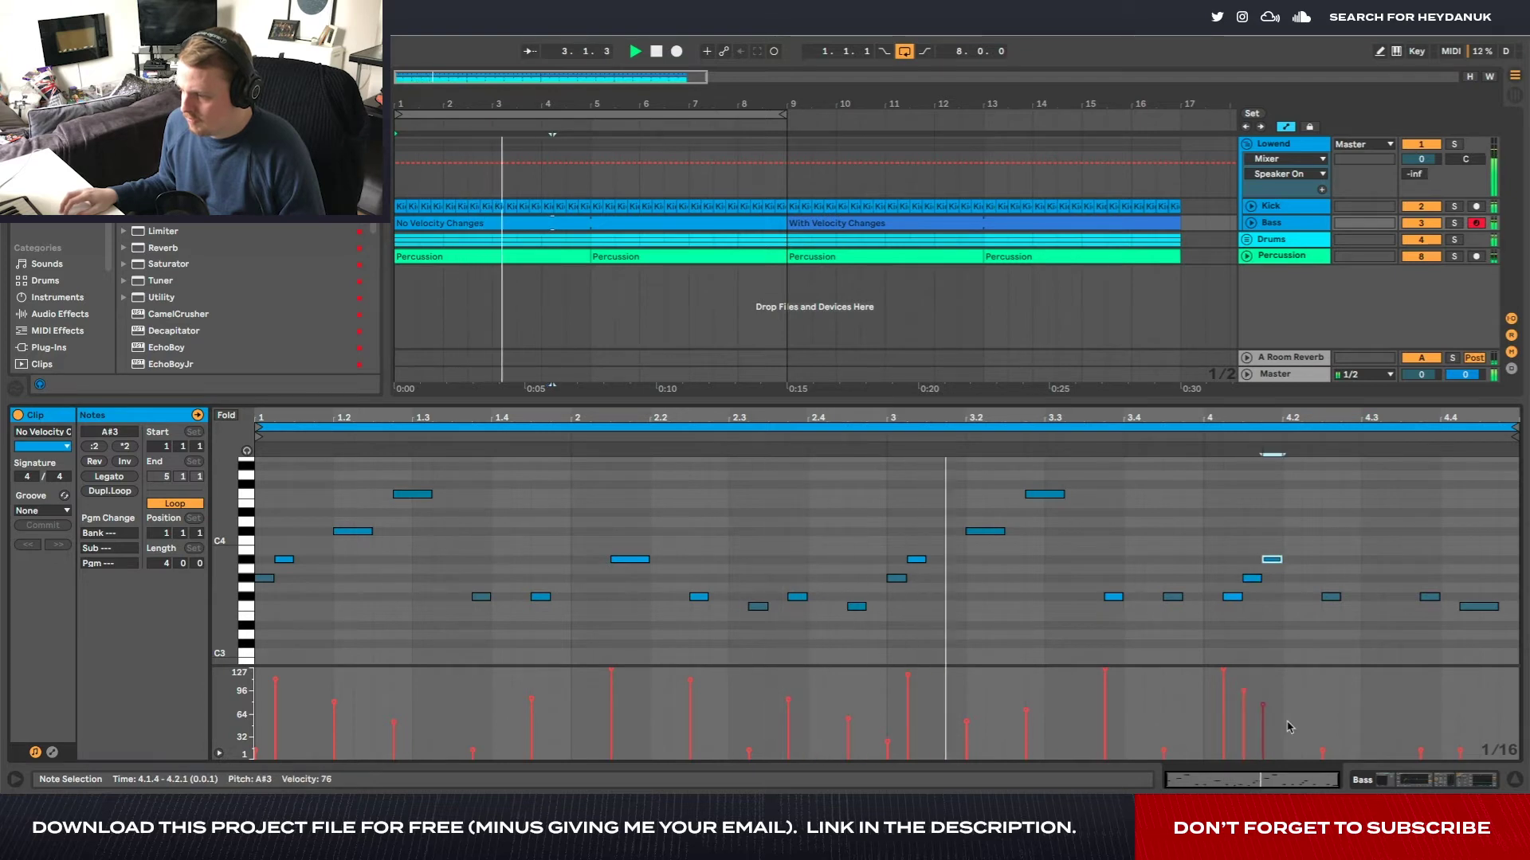
pyautogui.moveTo(1323, 752); pyautogui.dragTo(1364, 717)
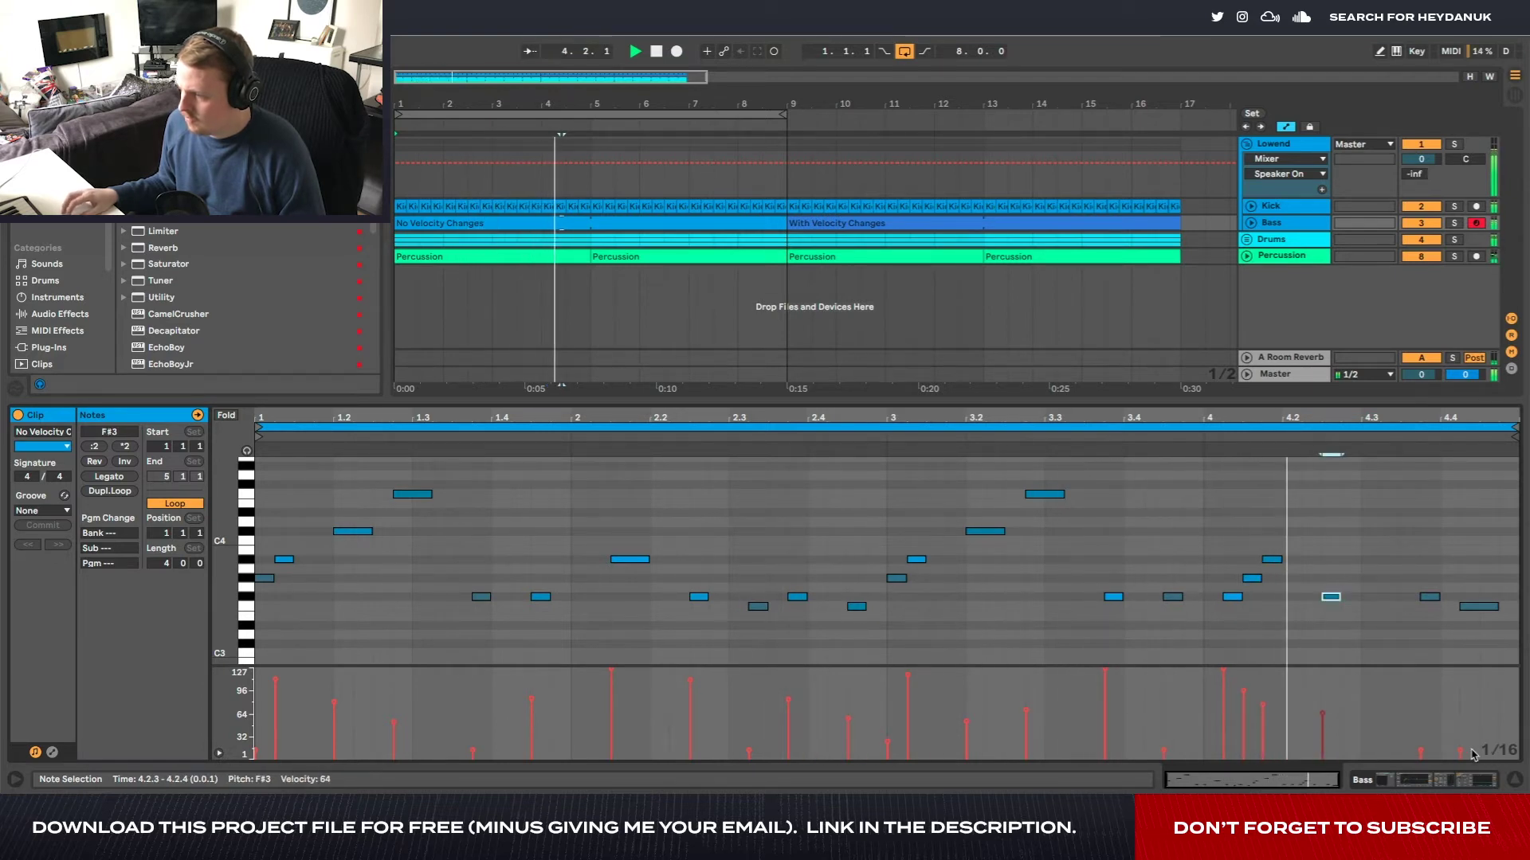
pyautogui.moveTo(1460, 752); pyautogui.dragTo(1463, 682)
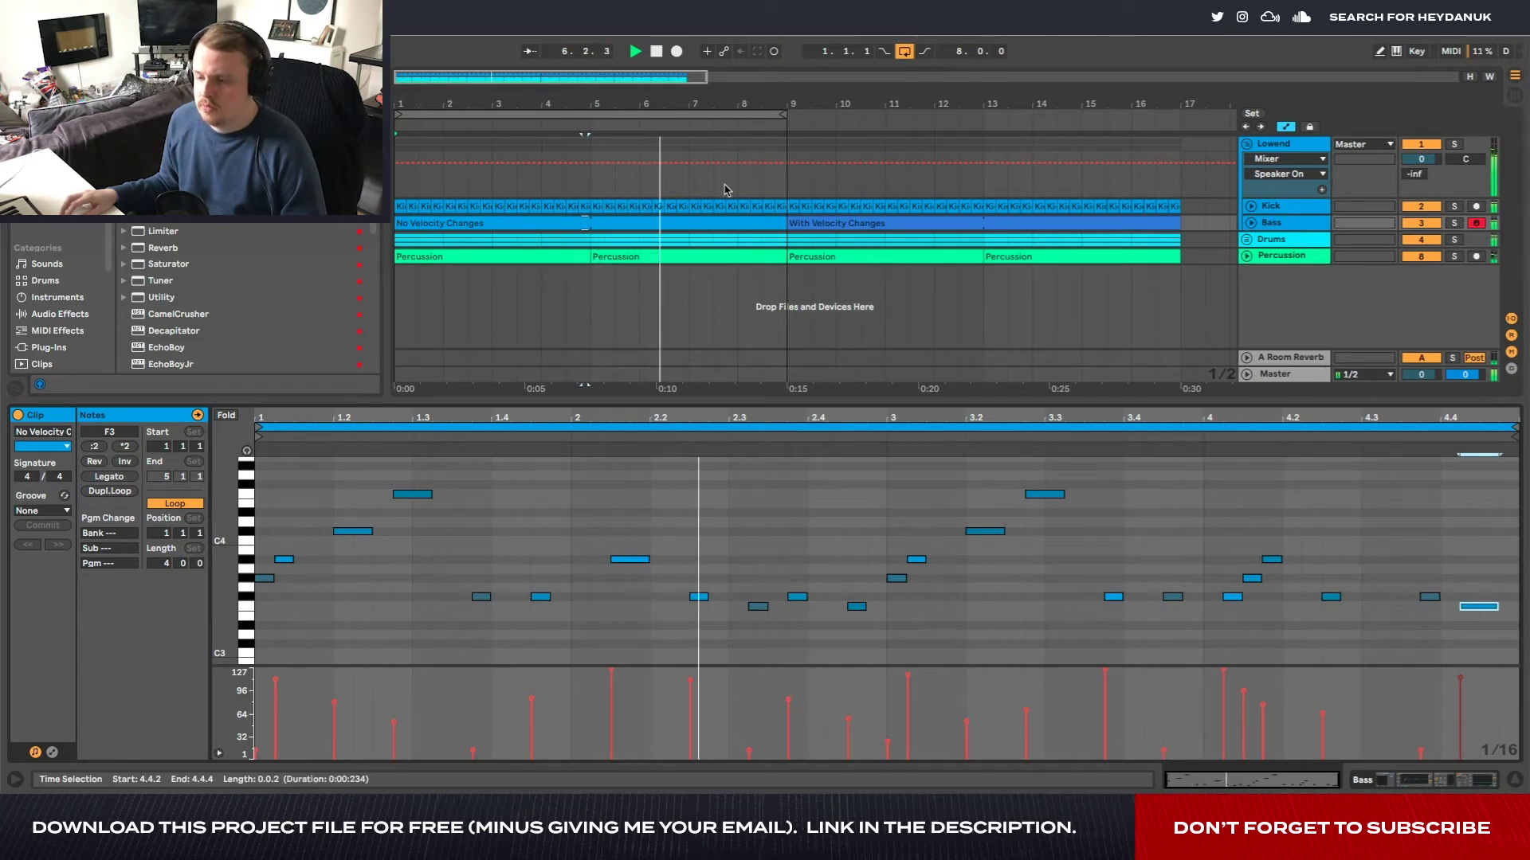
# Route velocity to the filter resonance at 72 in Serum and audition it with the loop over bars 9 to 17
pyautogui.moveTo(531, 116); pyautogui.dragTo(930, 114)
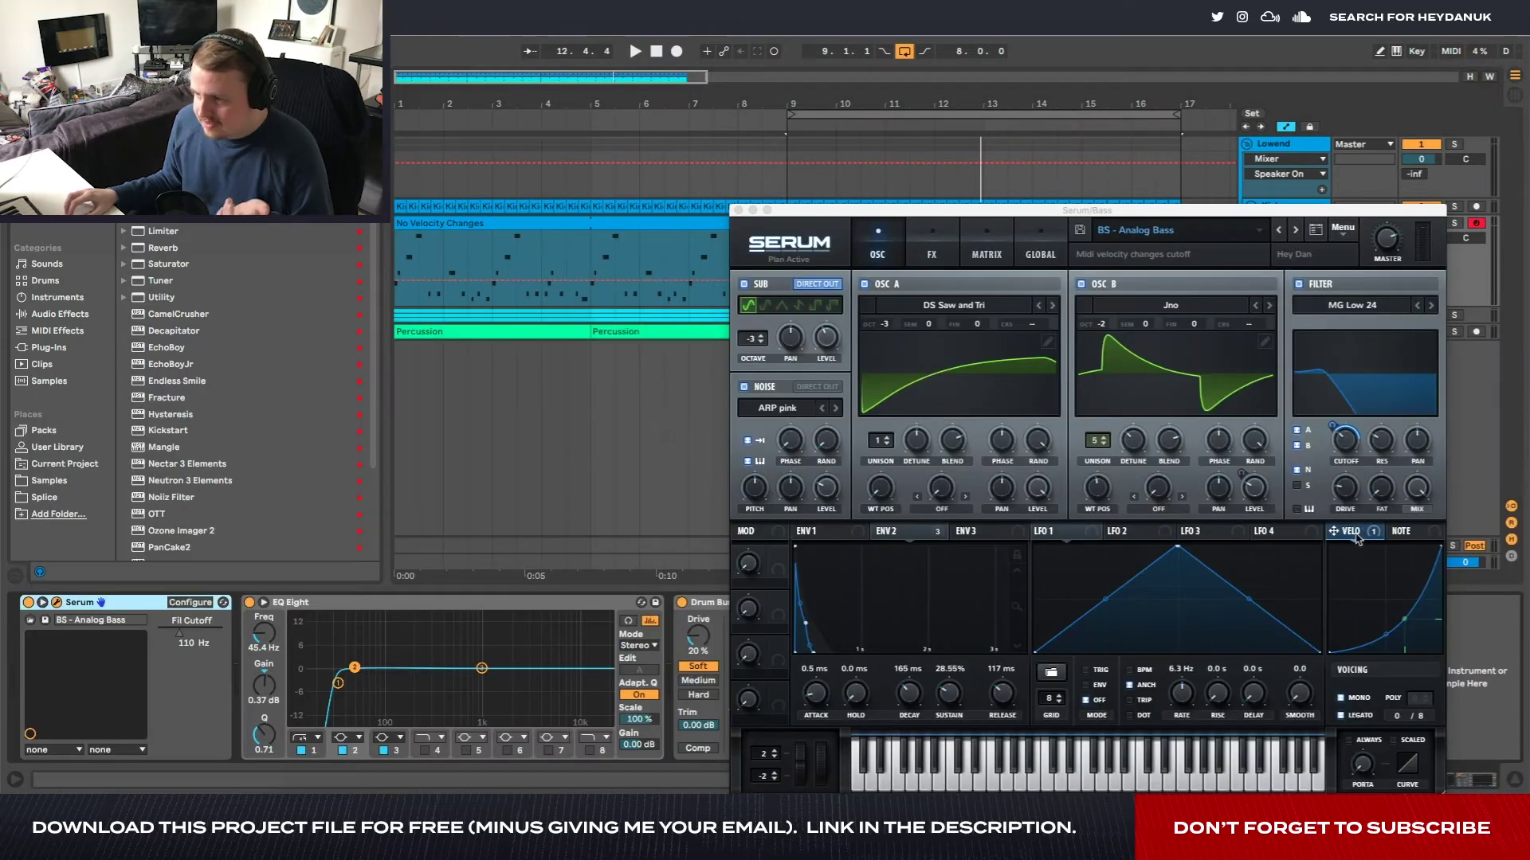
pyautogui.click(1357, 540)
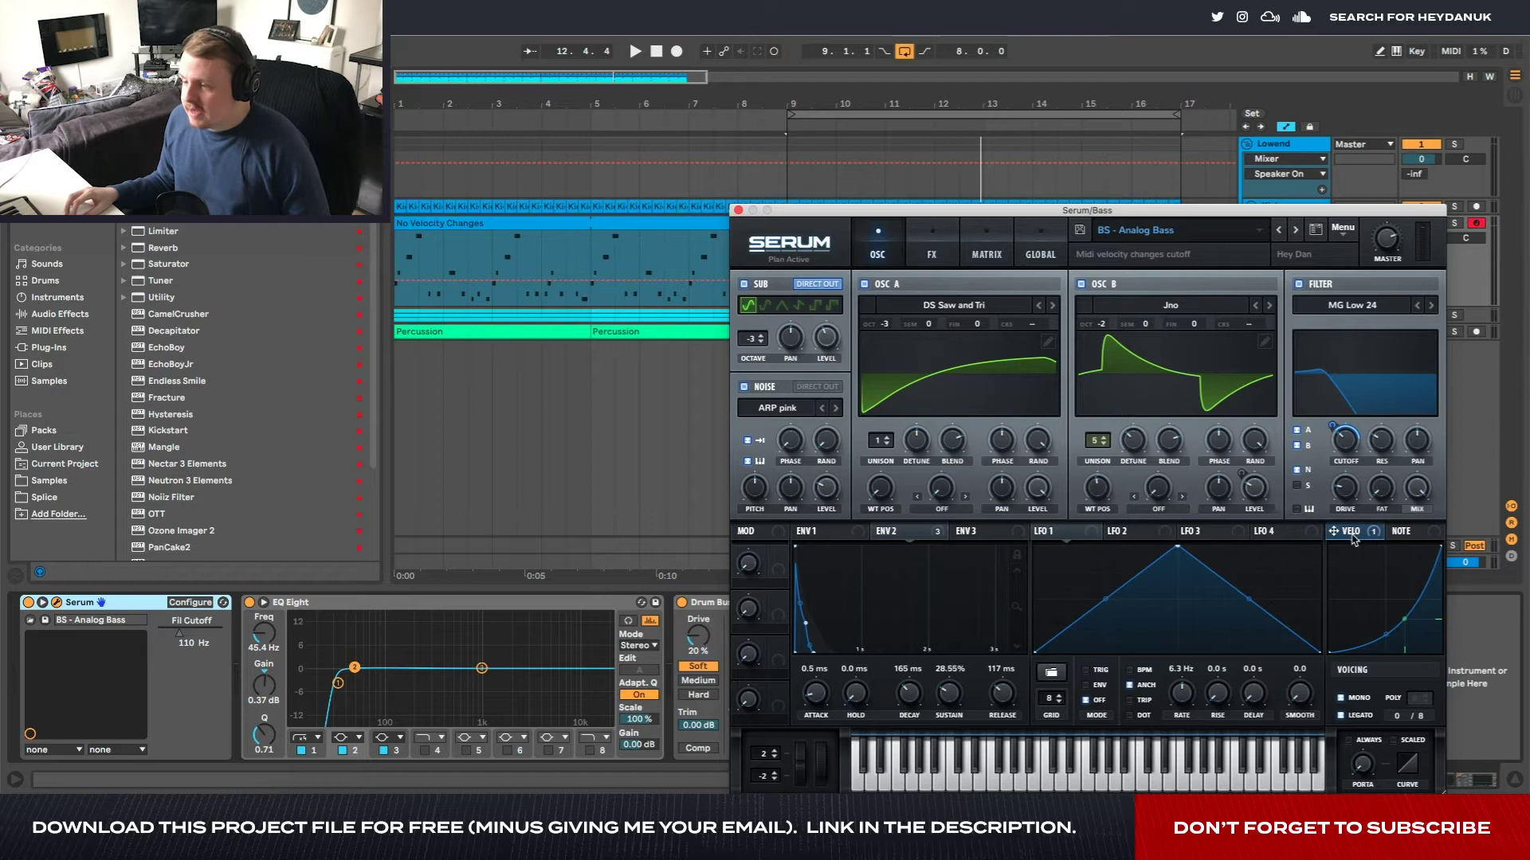
pyautogui.moveTo(1352, 540); pyautogui.dragTo(1369, 428)
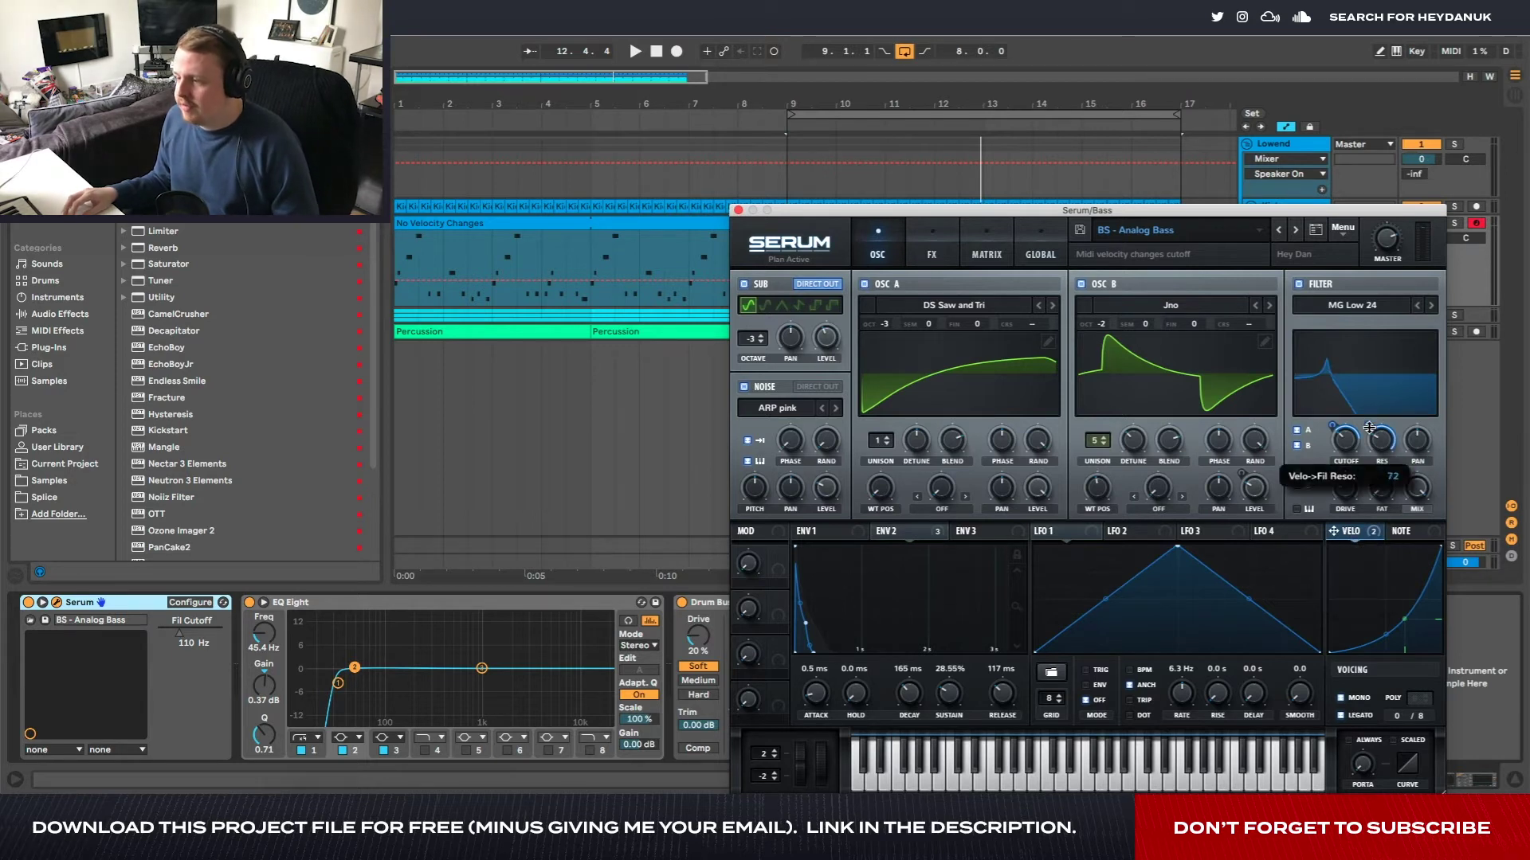
pyautogui.press('space')
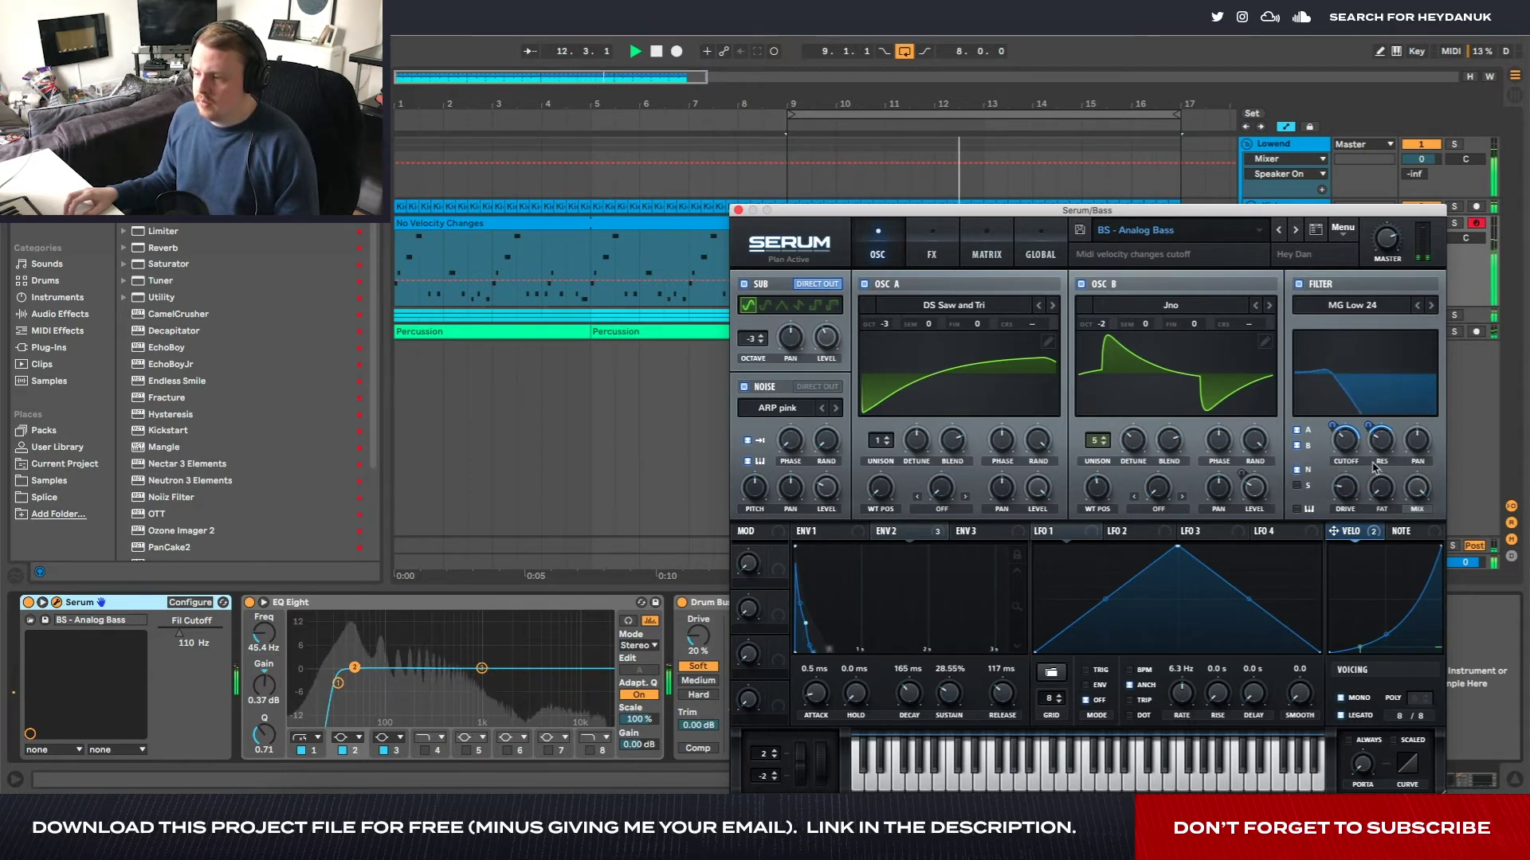
pyautogui.press('space')
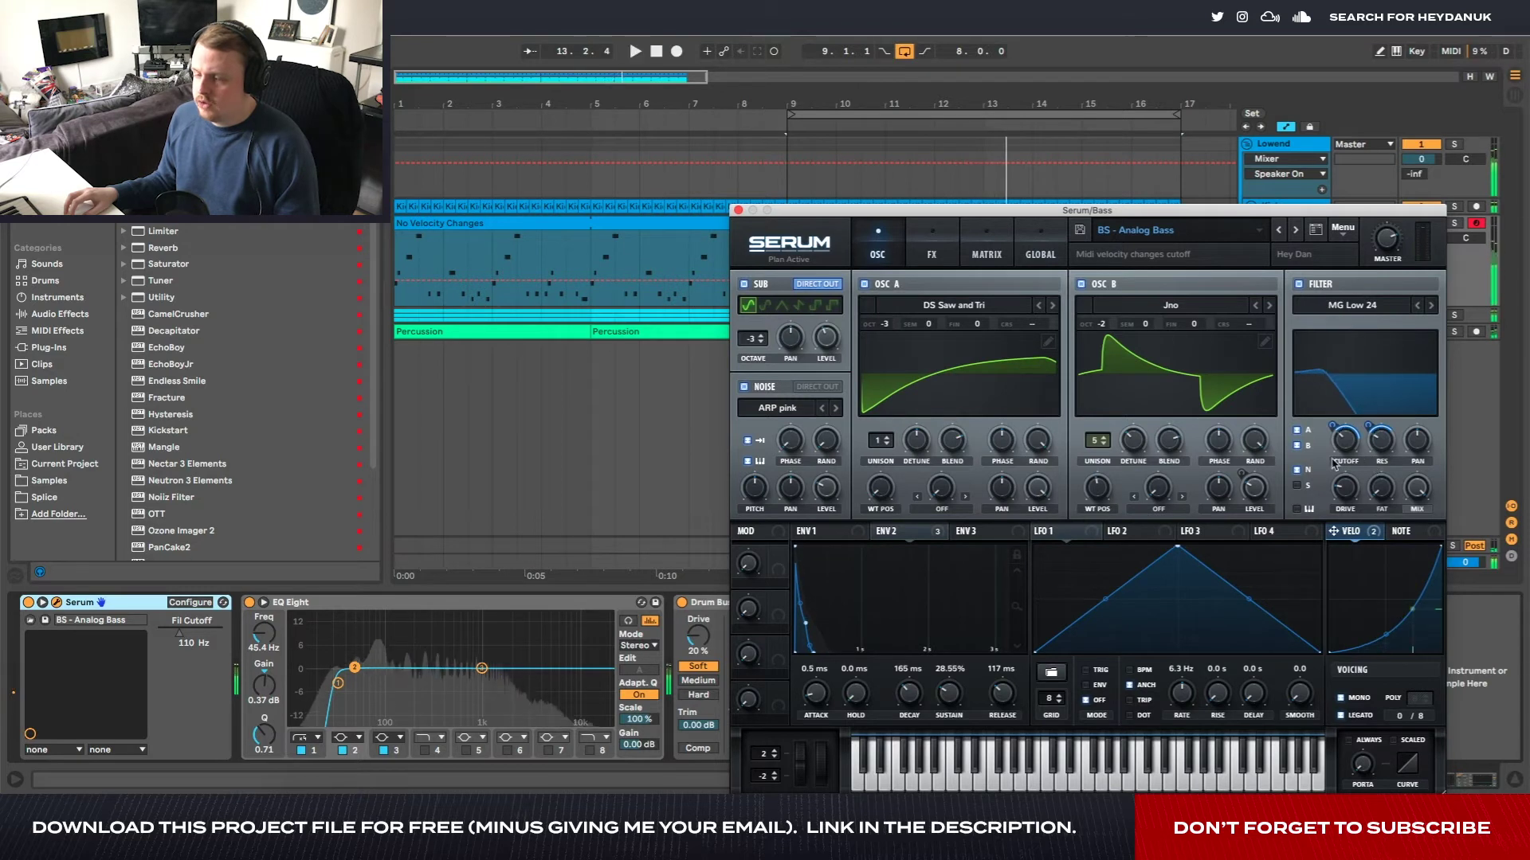
# Move the loop back to bars 1 to 9 and play that section, repositioning the Serum window around the arrangement
pyautogui.moveTo(829, 214); pyautogui.dragTo(862, 266)
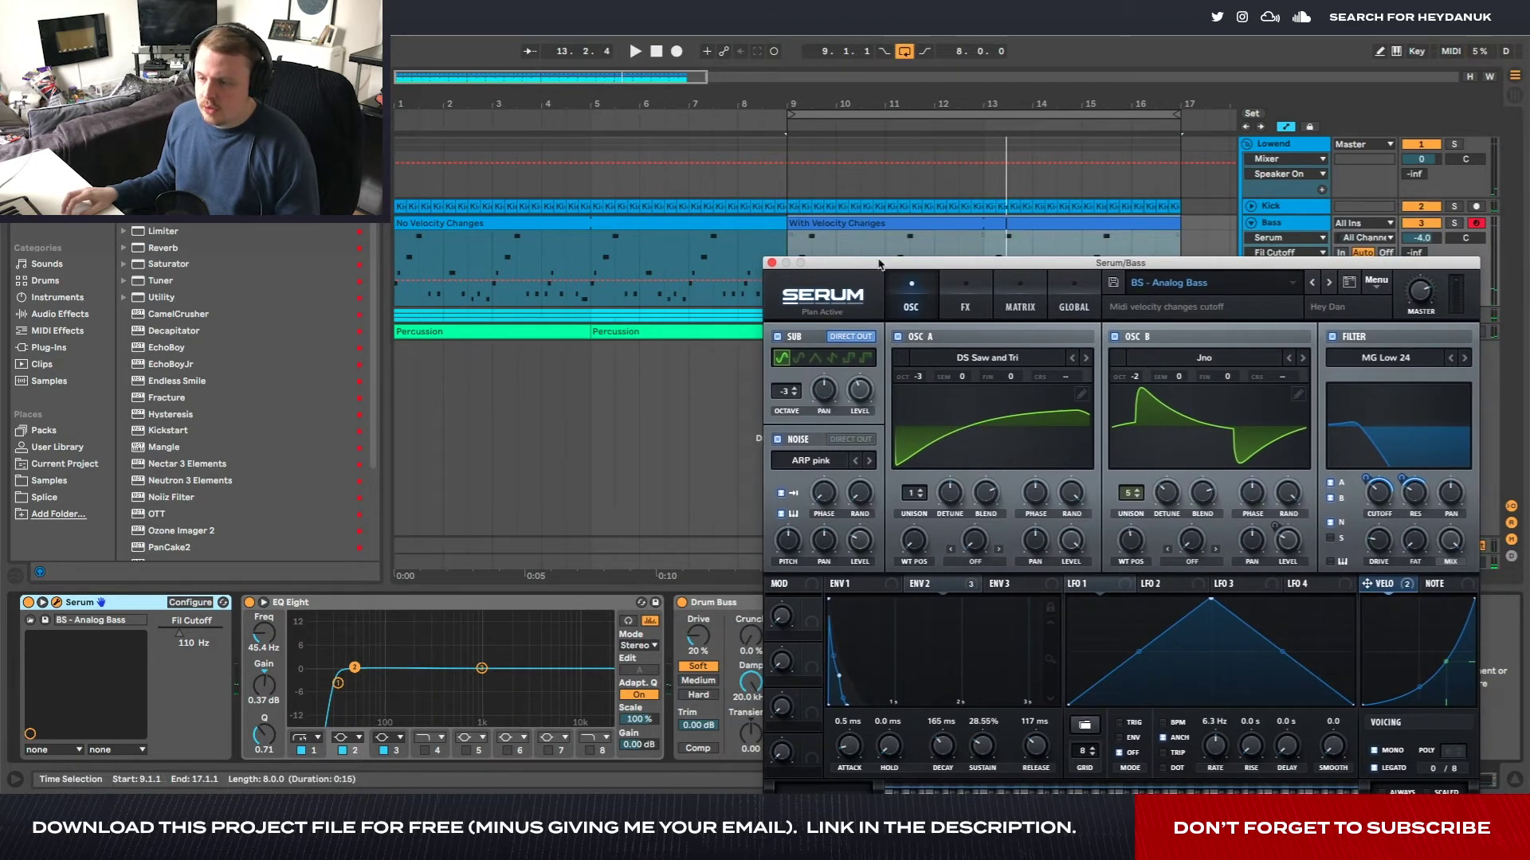
pyautogui.moveTo(868, 126); pyautogui.dragTo(491, 117)
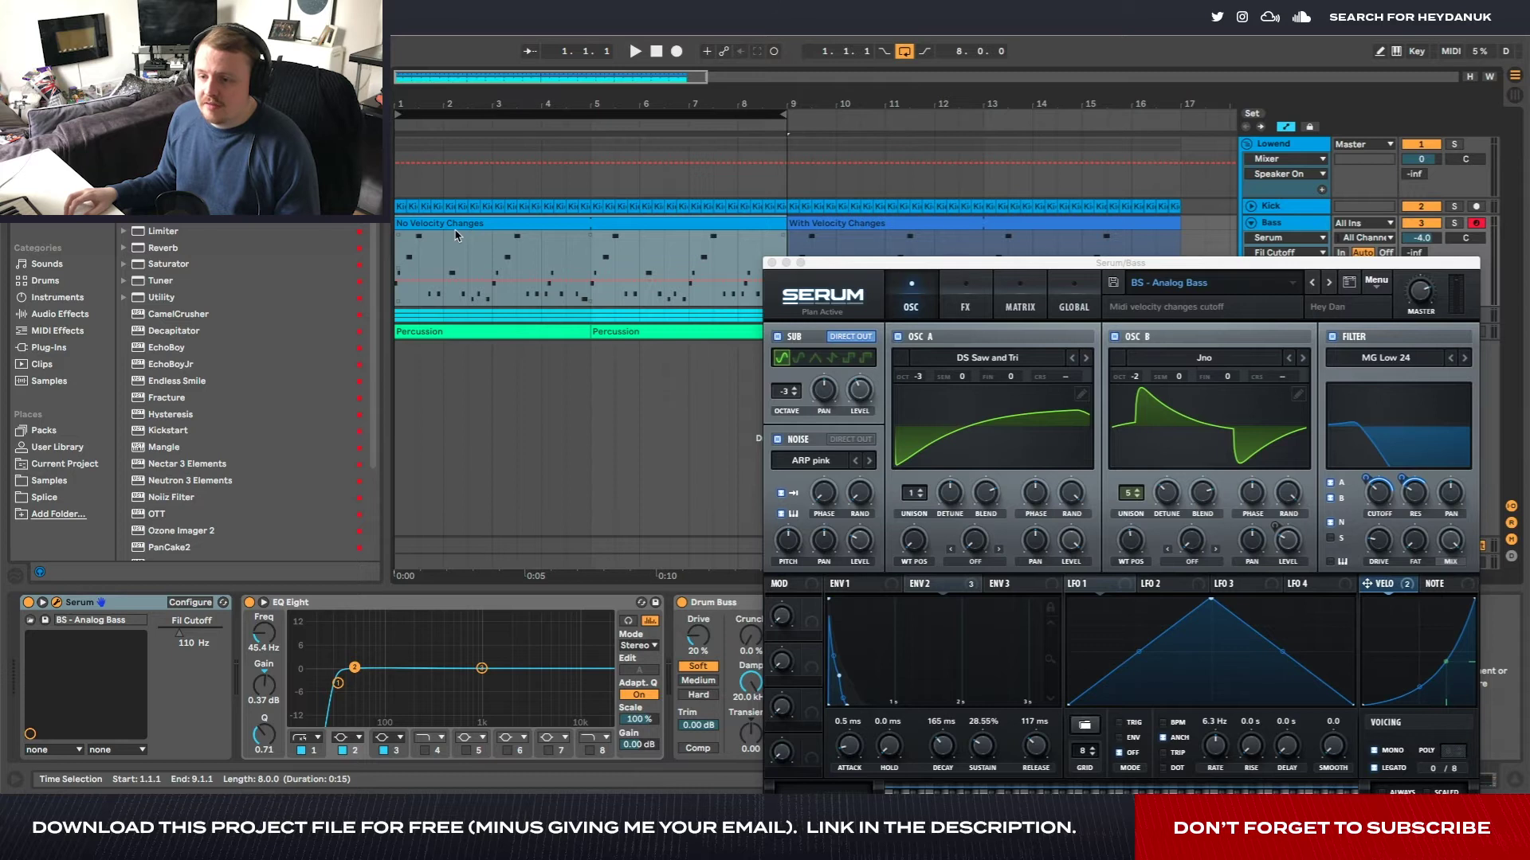
pyautogui.press('space')
pyautogui.moveTo(1152, 264); pyautogui.dragTo(1070, 157)
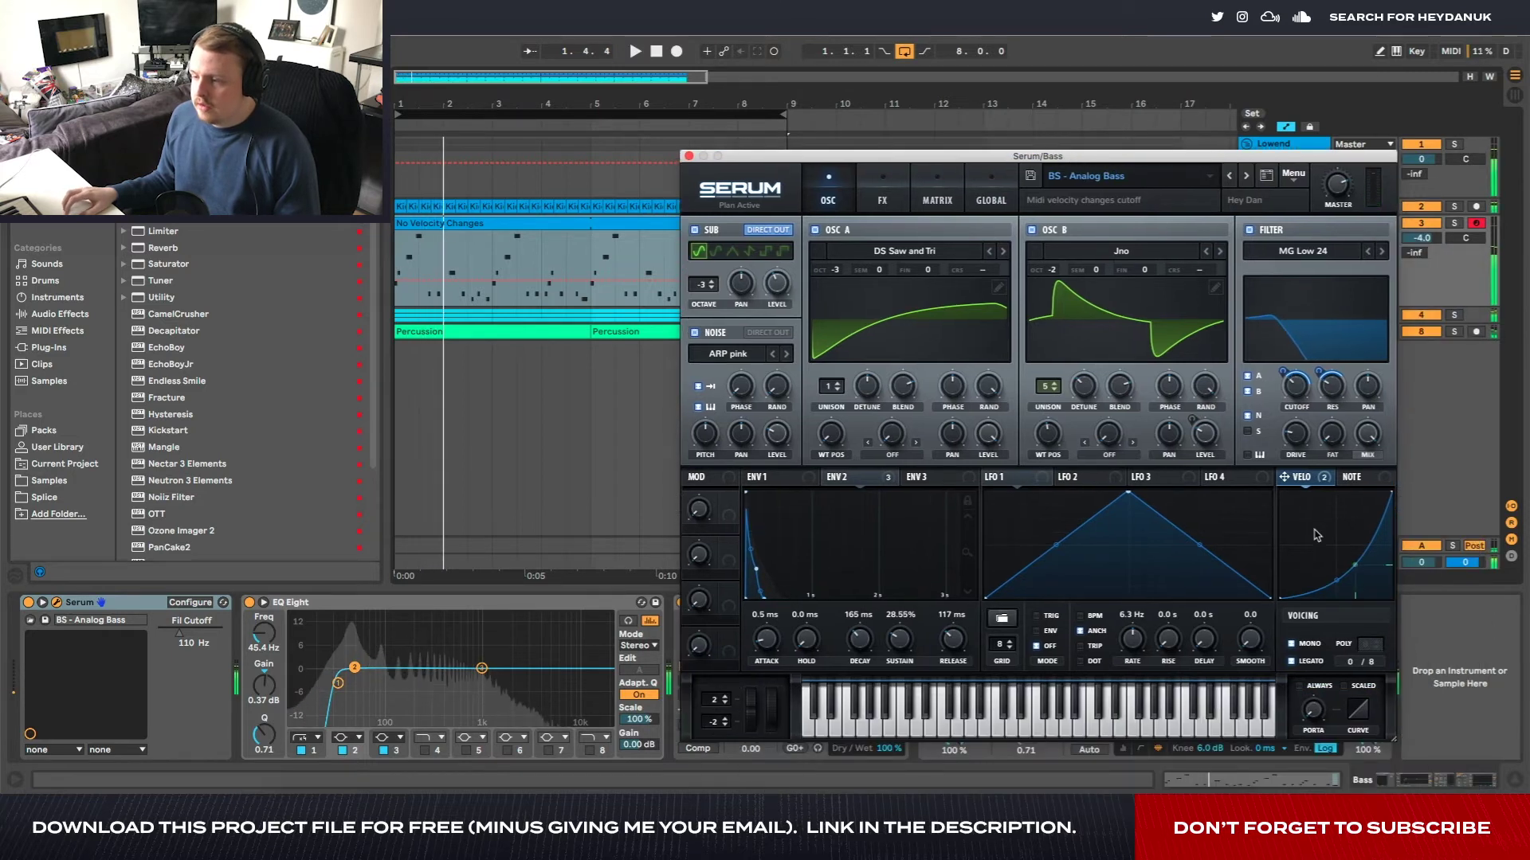
# Load the PWM MG wavetable in Oscillator B with velocity on its wavetable position, and audition it in the 2D waveform view
pyautogui.press('space')
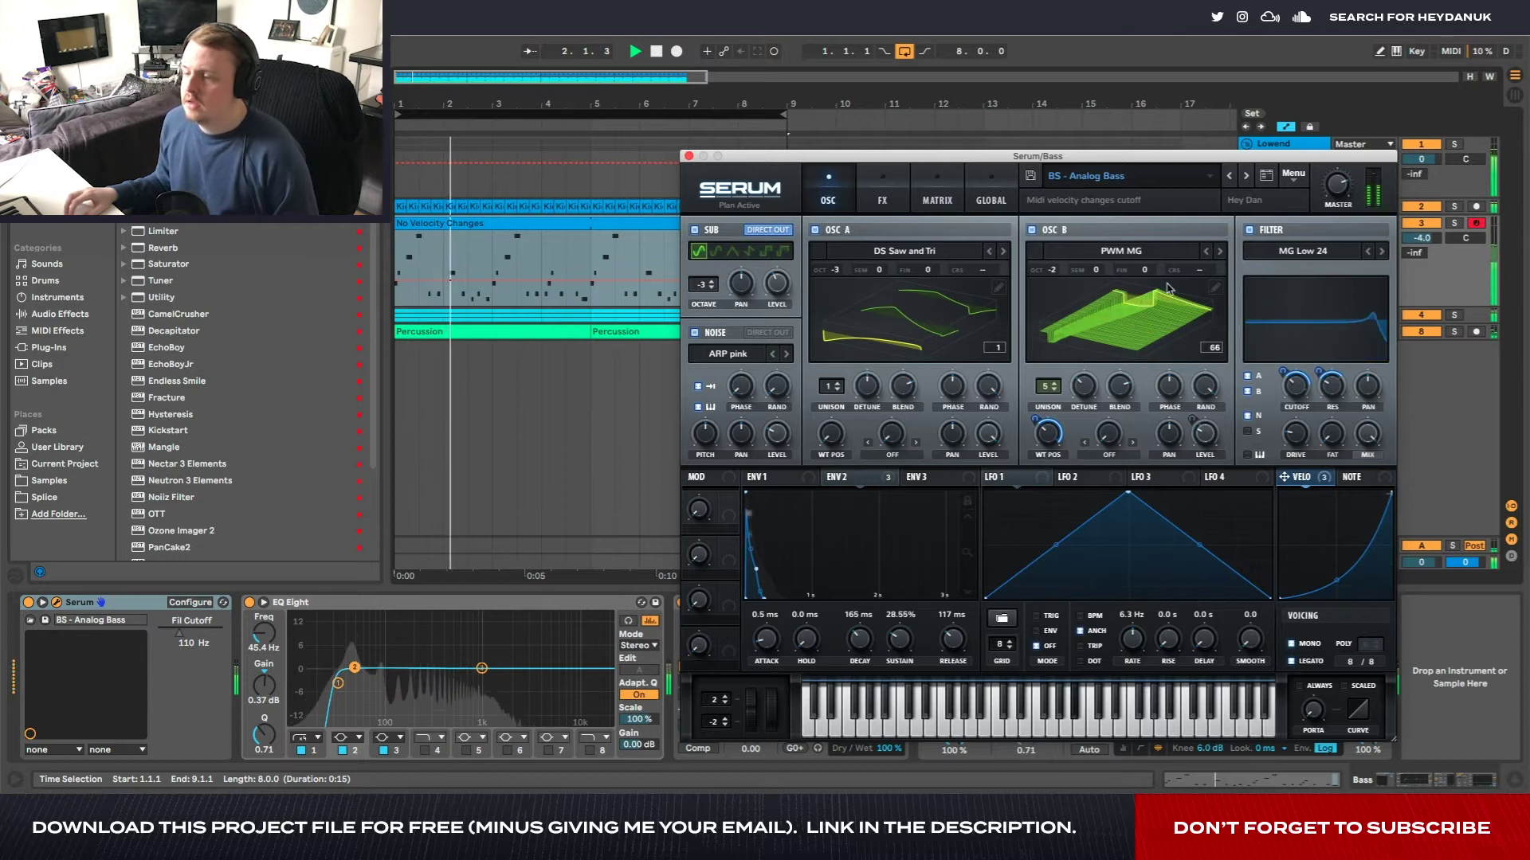
pyautogui.click(1141, 333)
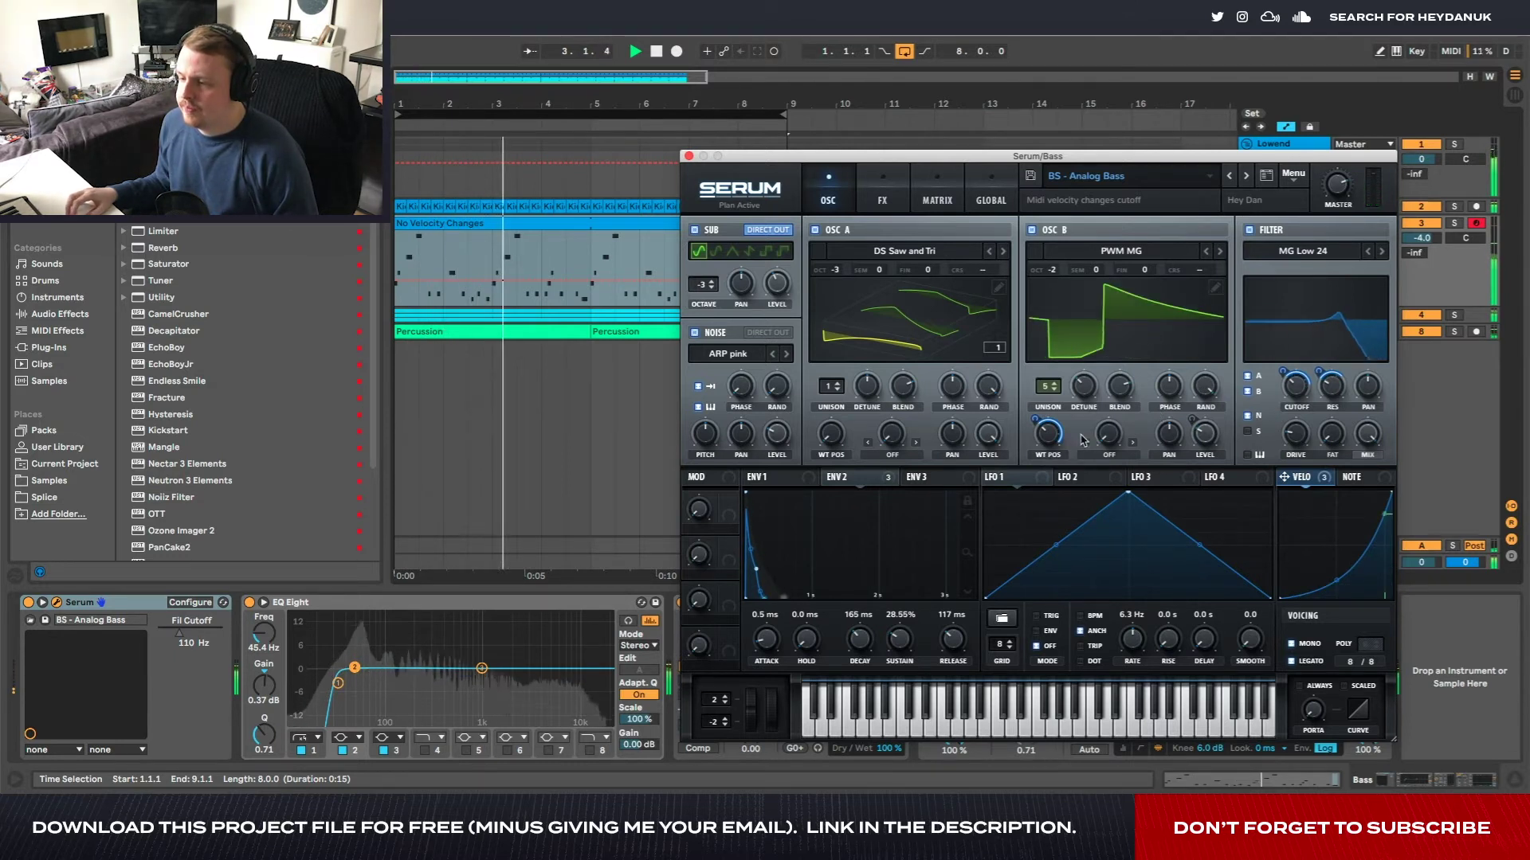
# Set Oscillator A's warp mode to FM (from B) and audition the bass
pyautogui.click(890, 455)
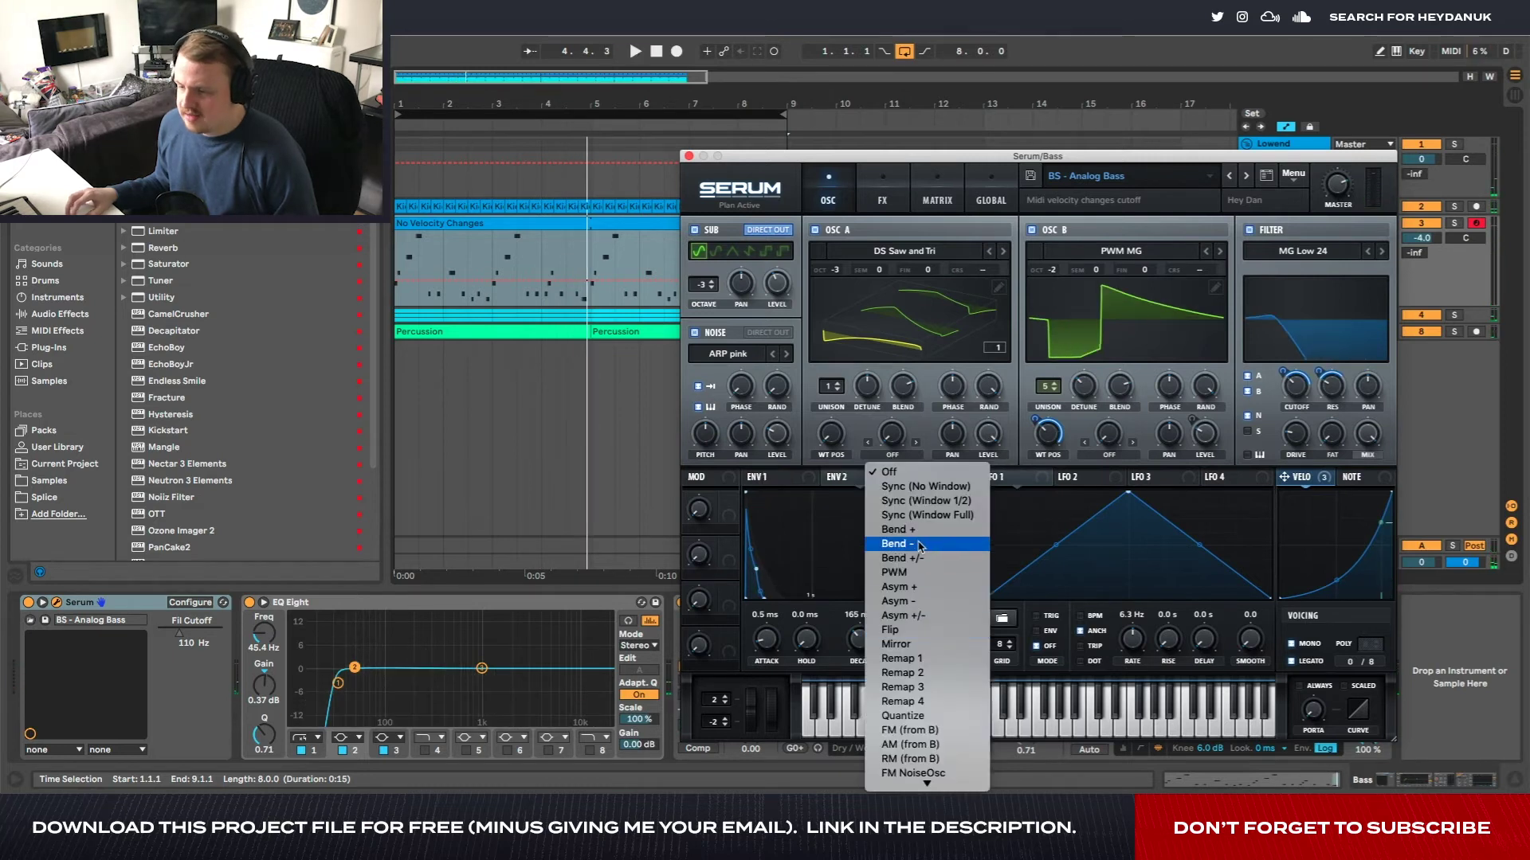
pyautogui.click(923, 731)
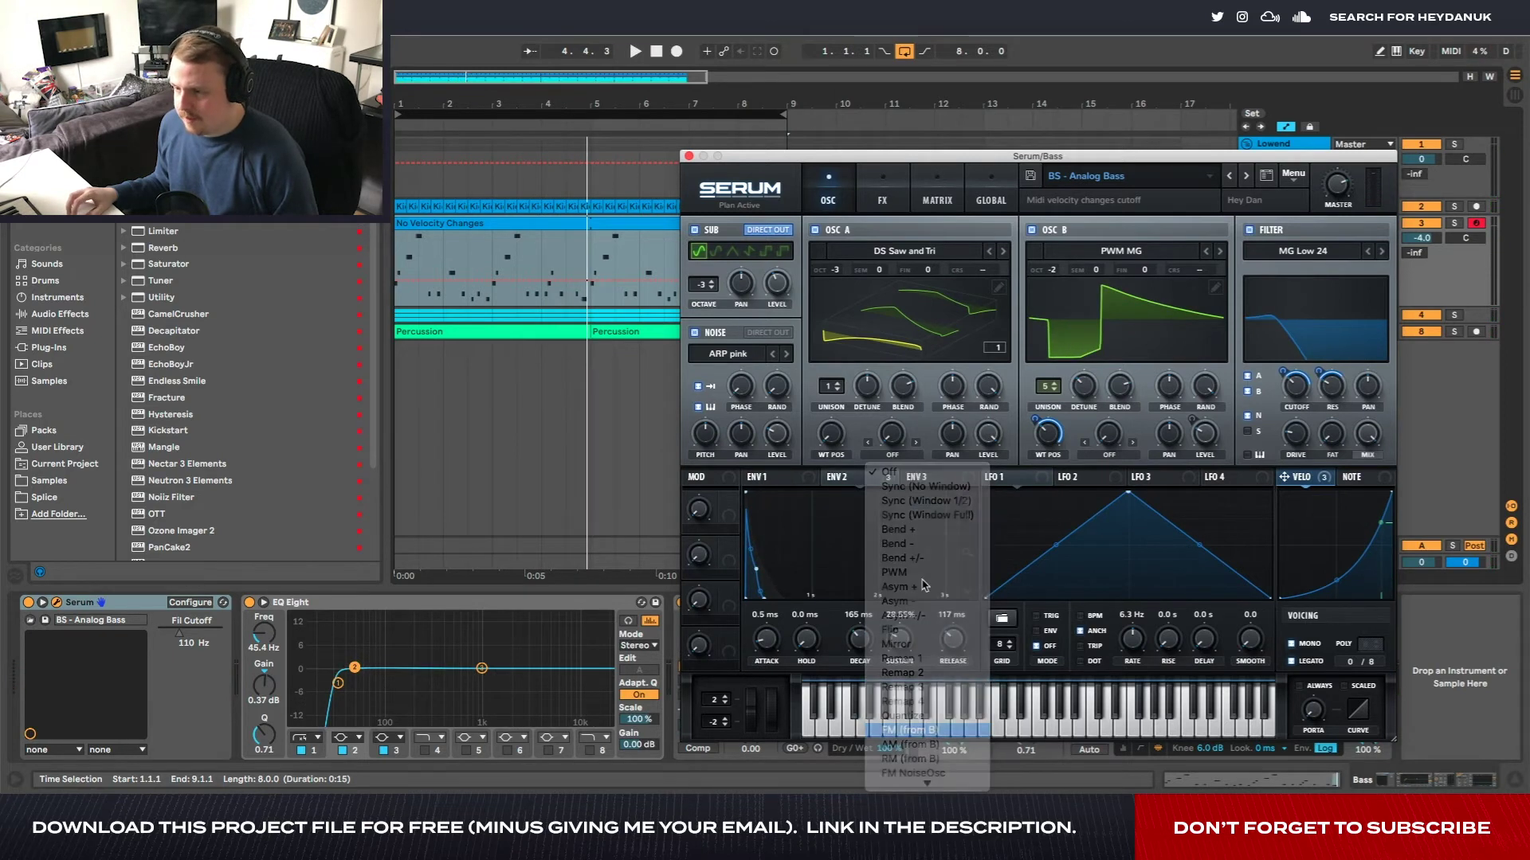
pyautogui.press('space')
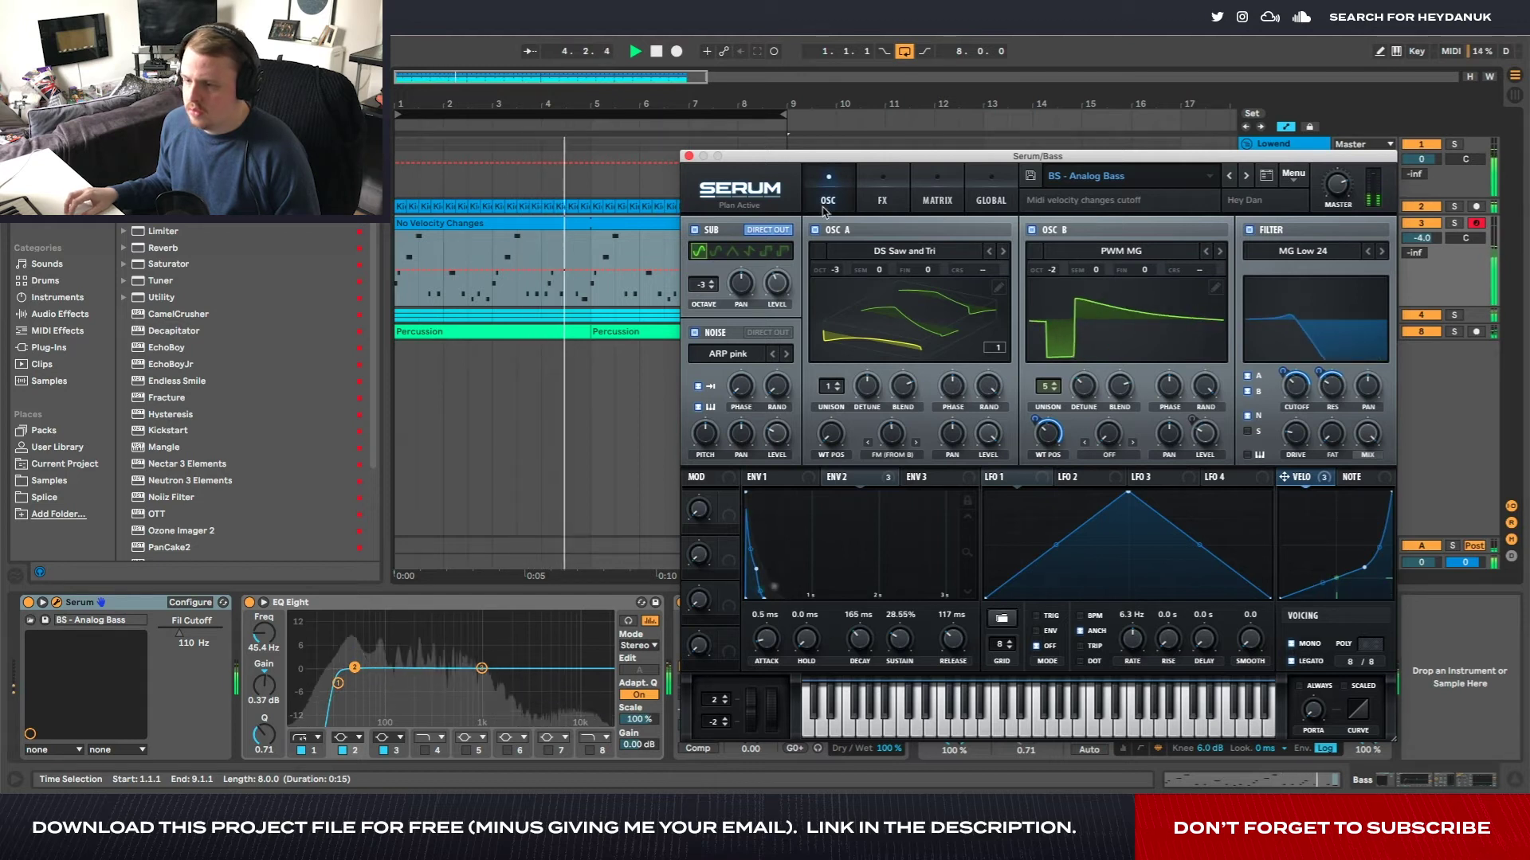
# Reopen Serum from the Bass track, route velocity to Envelope 2's decay at 50, and audition the bass
pyautogui.click(689, 156)
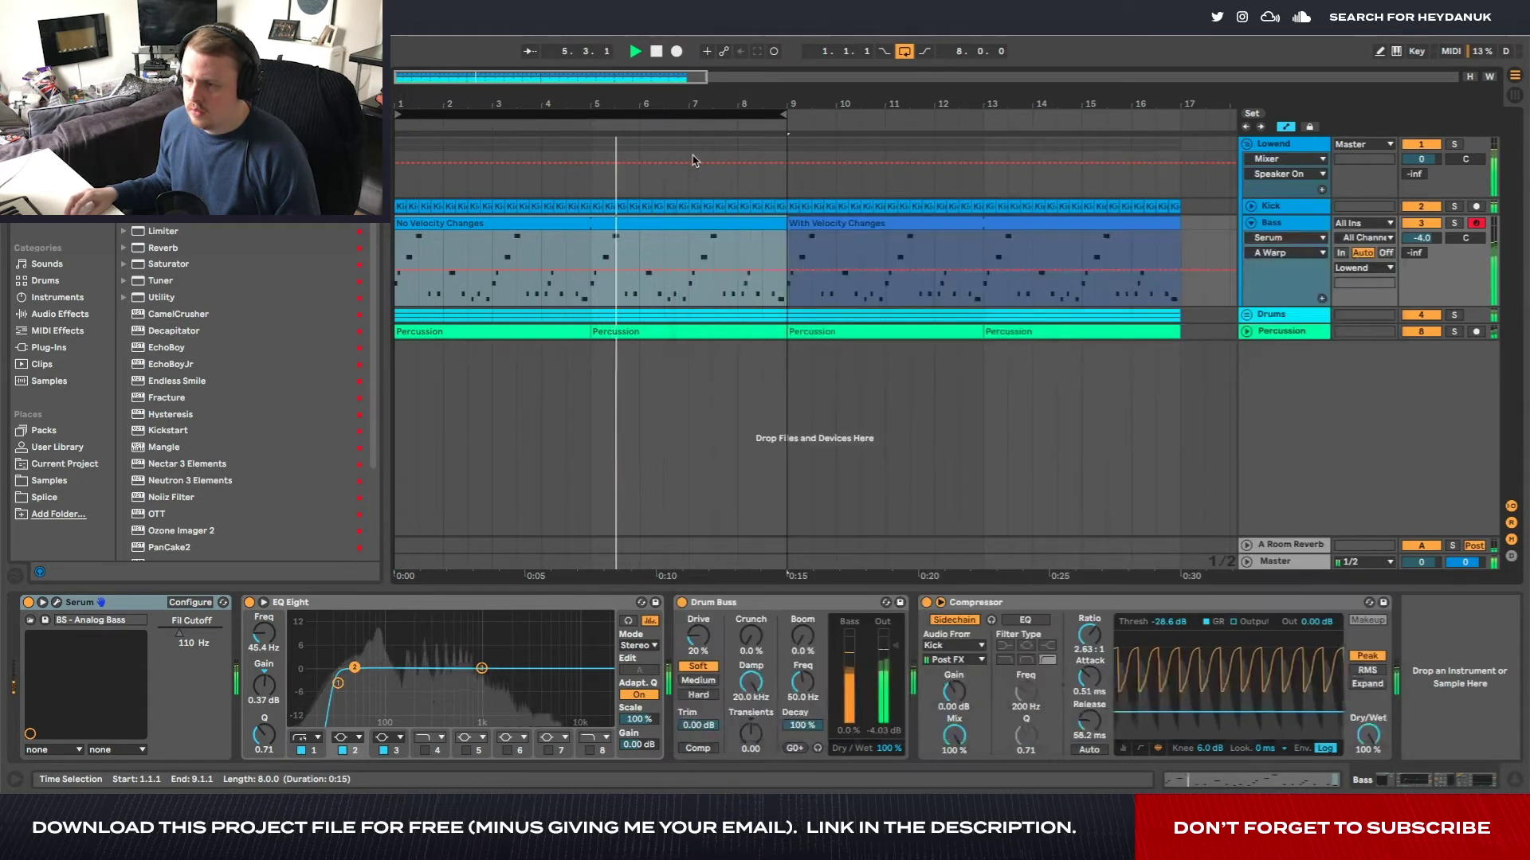
pyautogui.click(666, 190)
pyautogui.click(1273, 255)
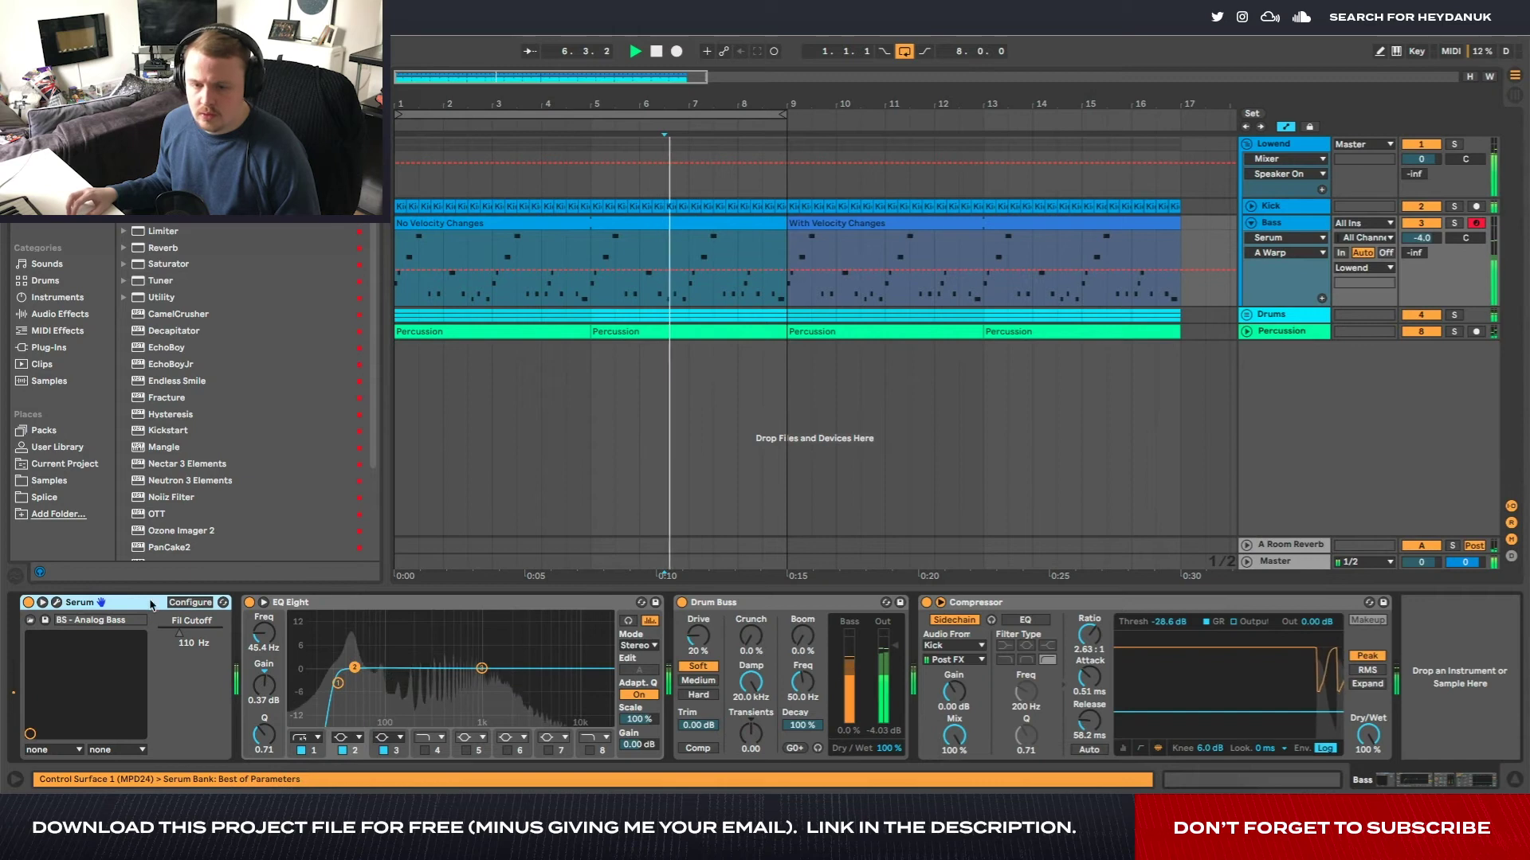
pyautogui.click(57, 604)
pyautogui.click(849, 478)
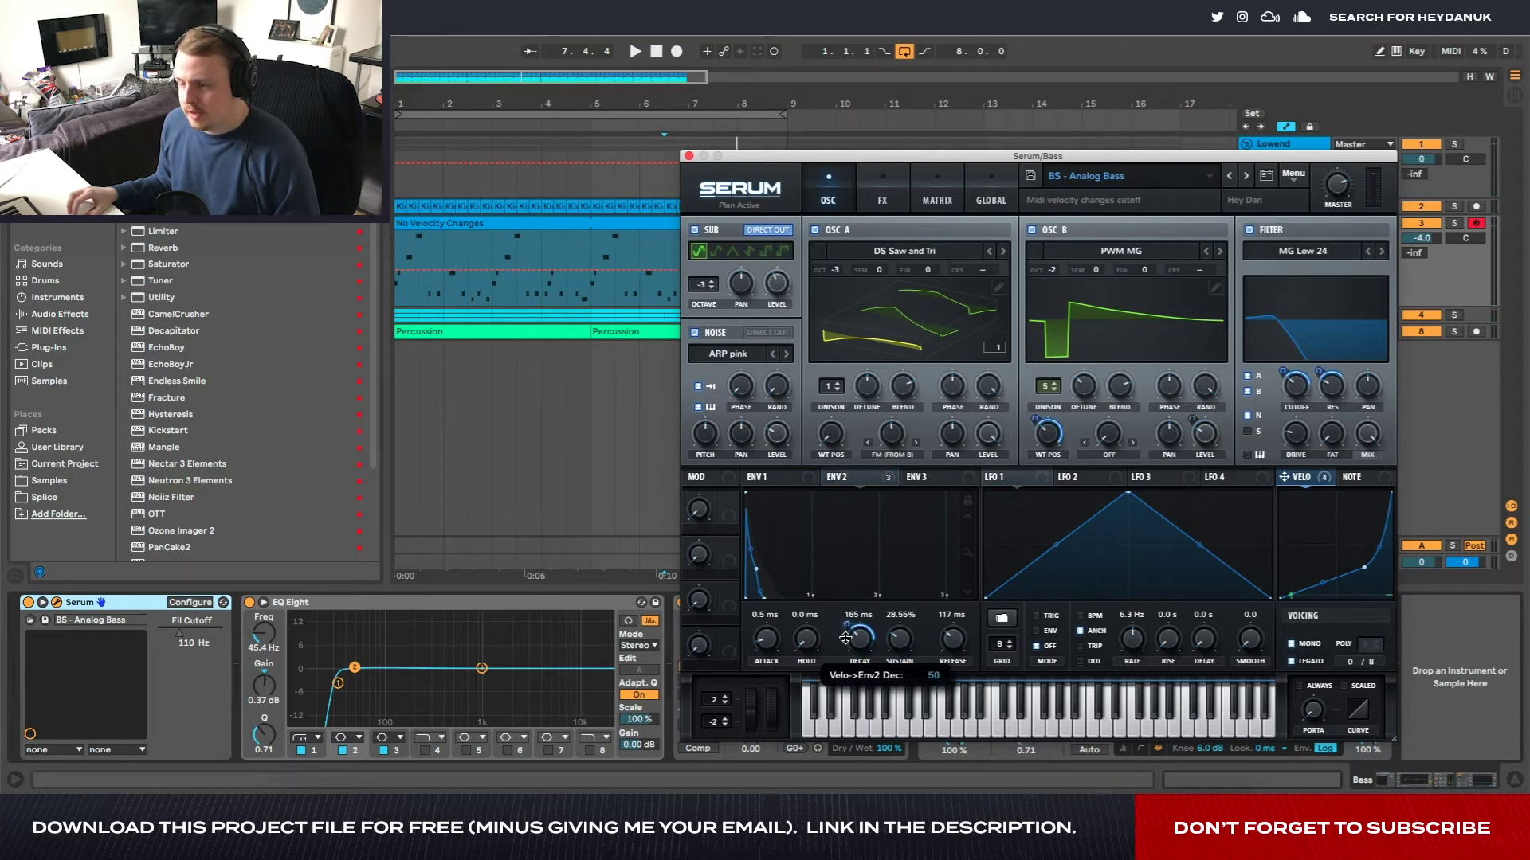
pyautogui.press('space')
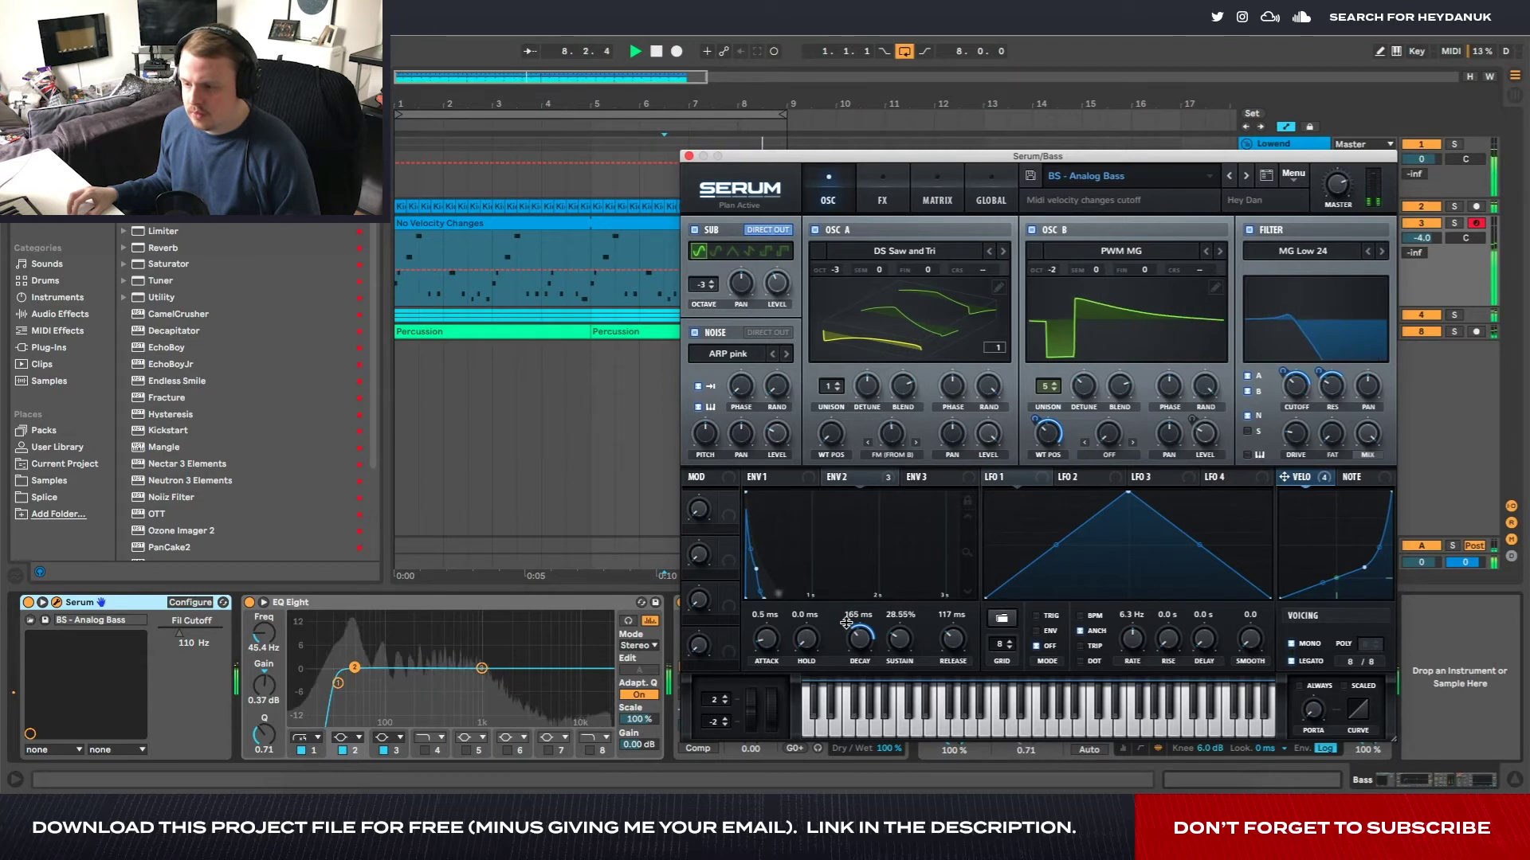
pyautogui.moveTo(1033, 462)
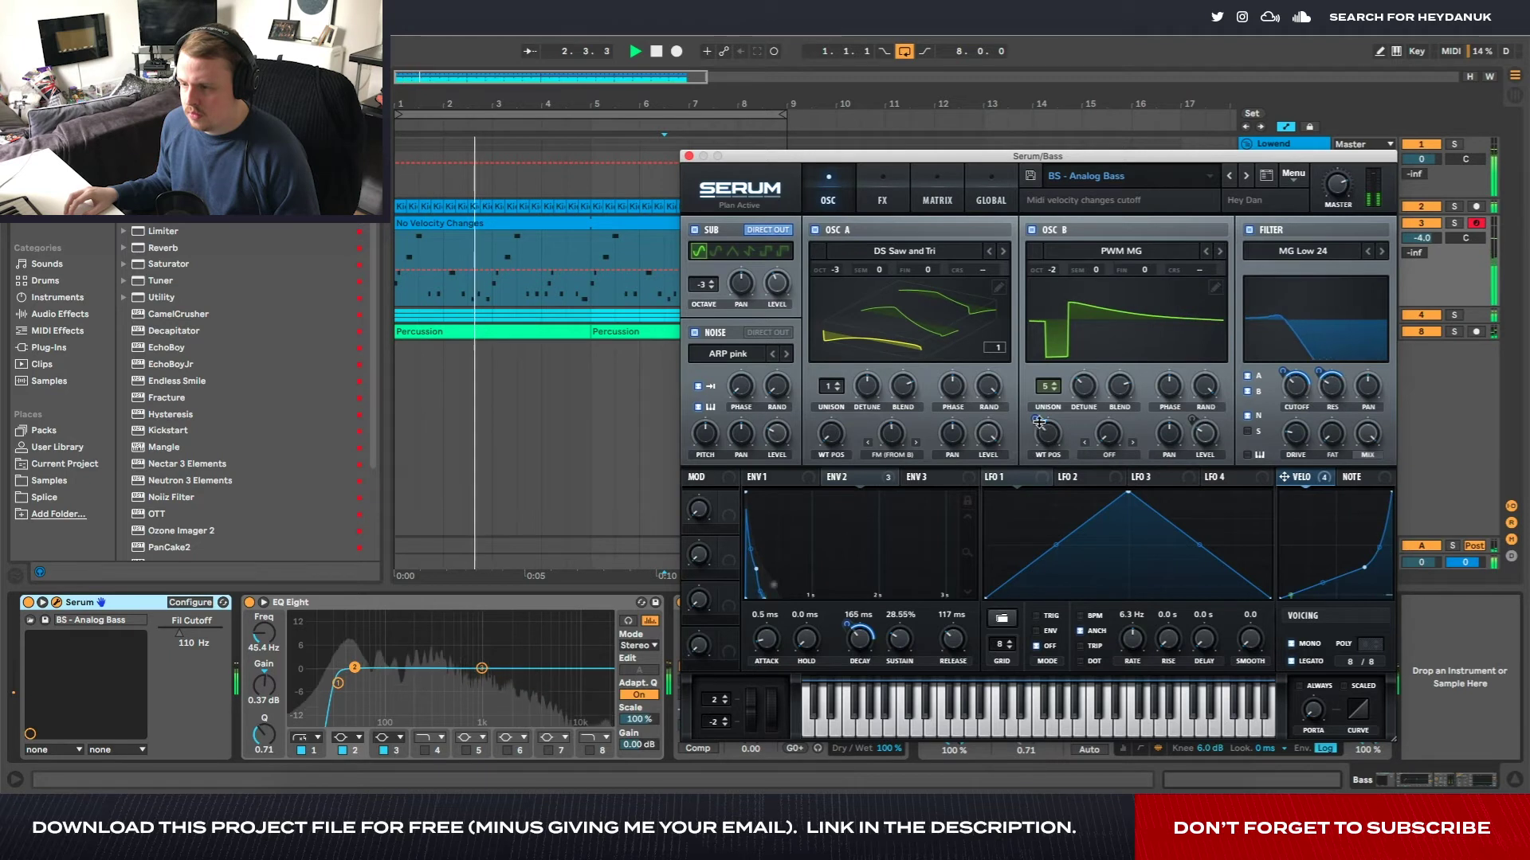
# Reopen the No Velocity Changes clip's notes and lower the velocity of A#3 at 2.1.3 to 89 and F#3 at 2.2.3 to 97
pyautogui.click(689, 156)
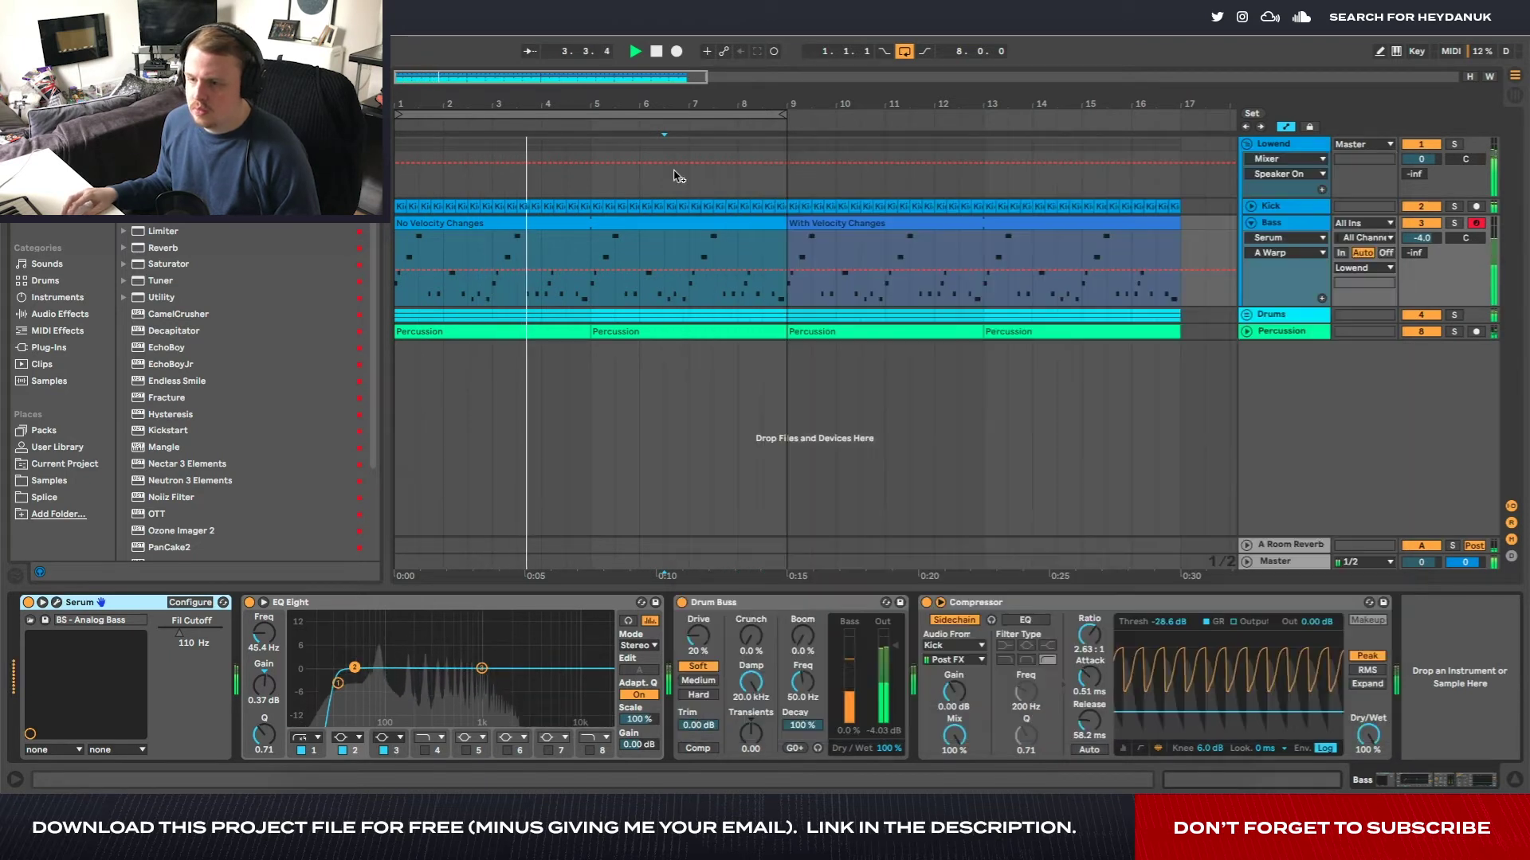
pyautogui.doubleClick(622, 225)
pyautogui.press('space')
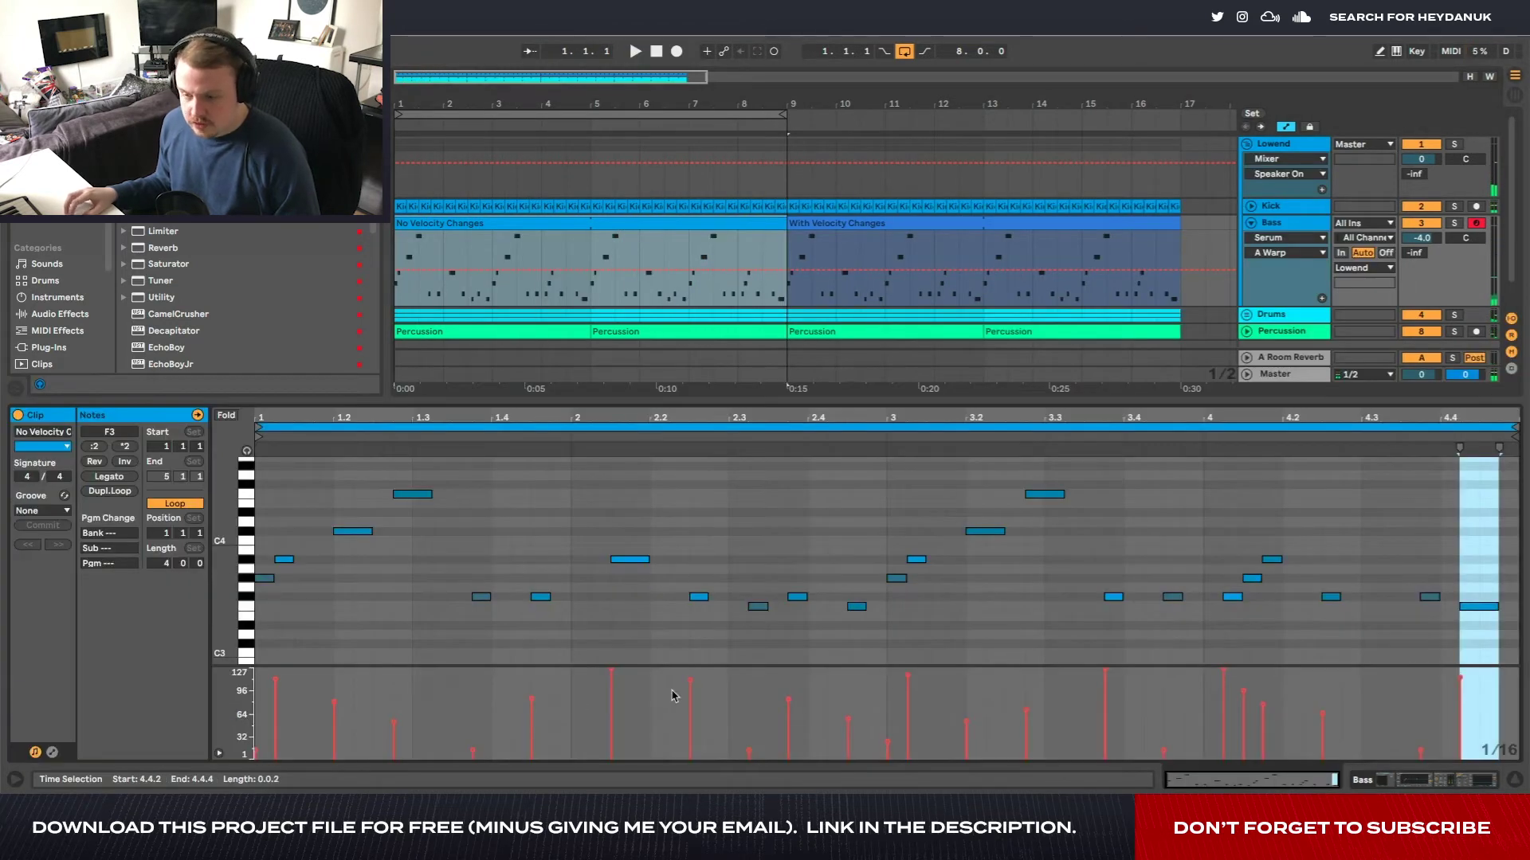
pyautogui.click(609, 677)
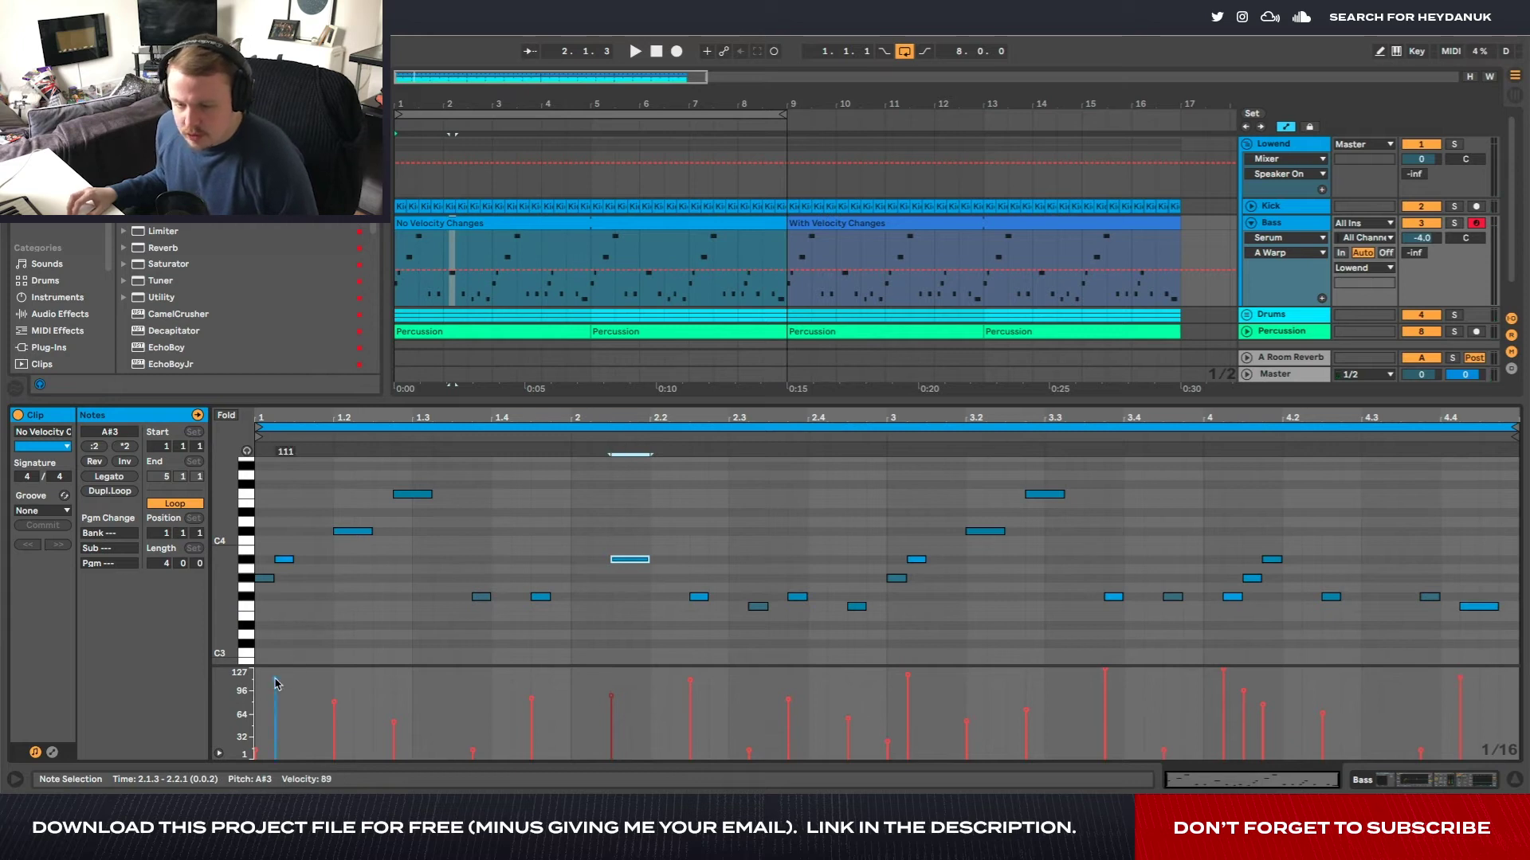
pyautogui.moveTo(691, 686); pyautogui.dragTo(691, 695)
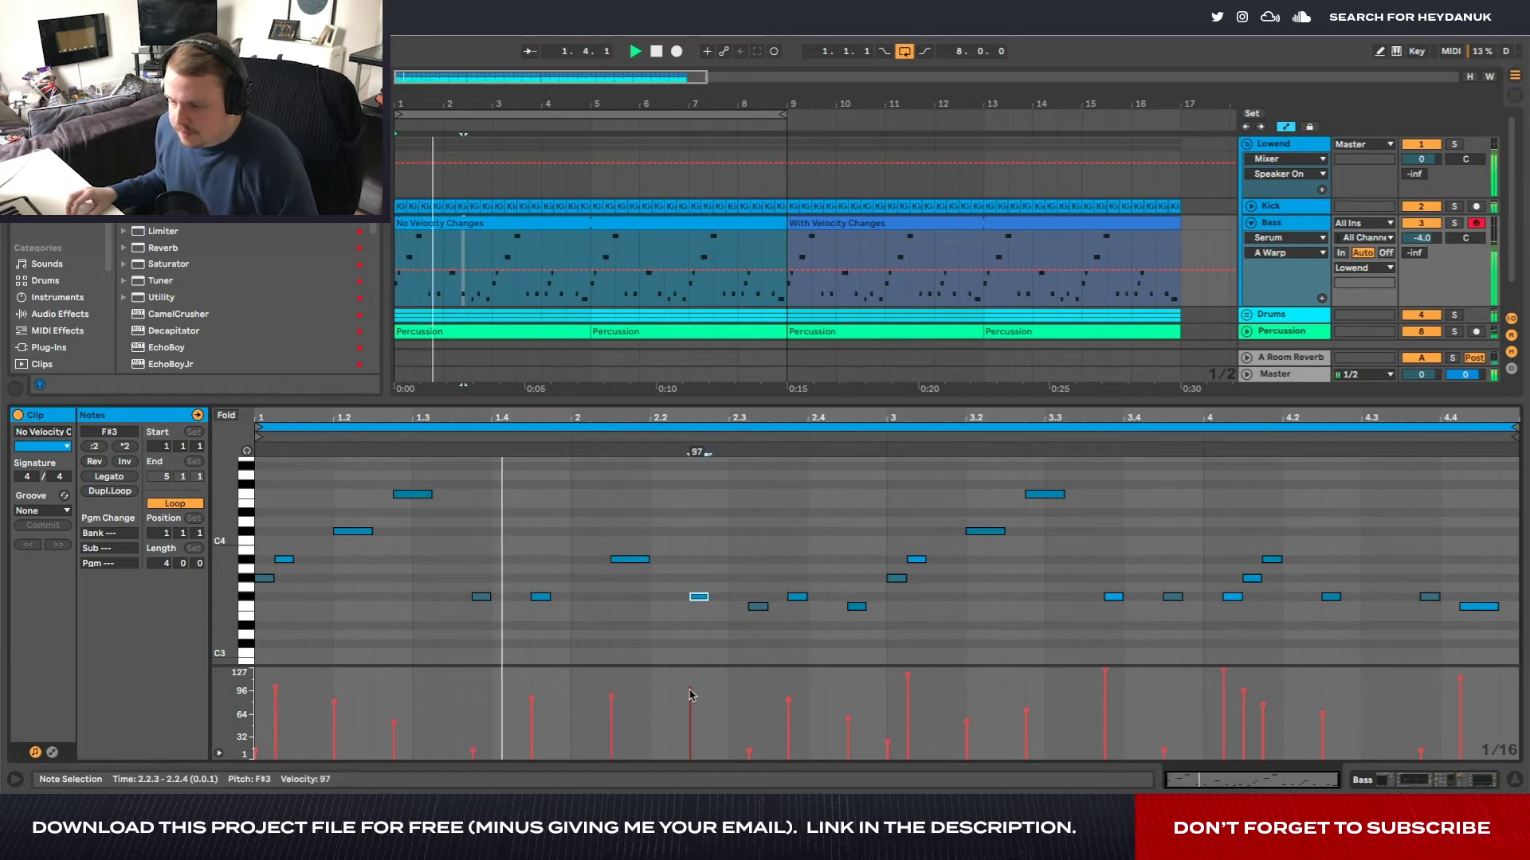
# Set the F#3 note at 3.3.4 to velocity 50, reshape the rising three-note run at the start of bar 4, and audition the clip
pyautogui.moveTo(1105, 672); pyautogui.dragTo(1104, 723)
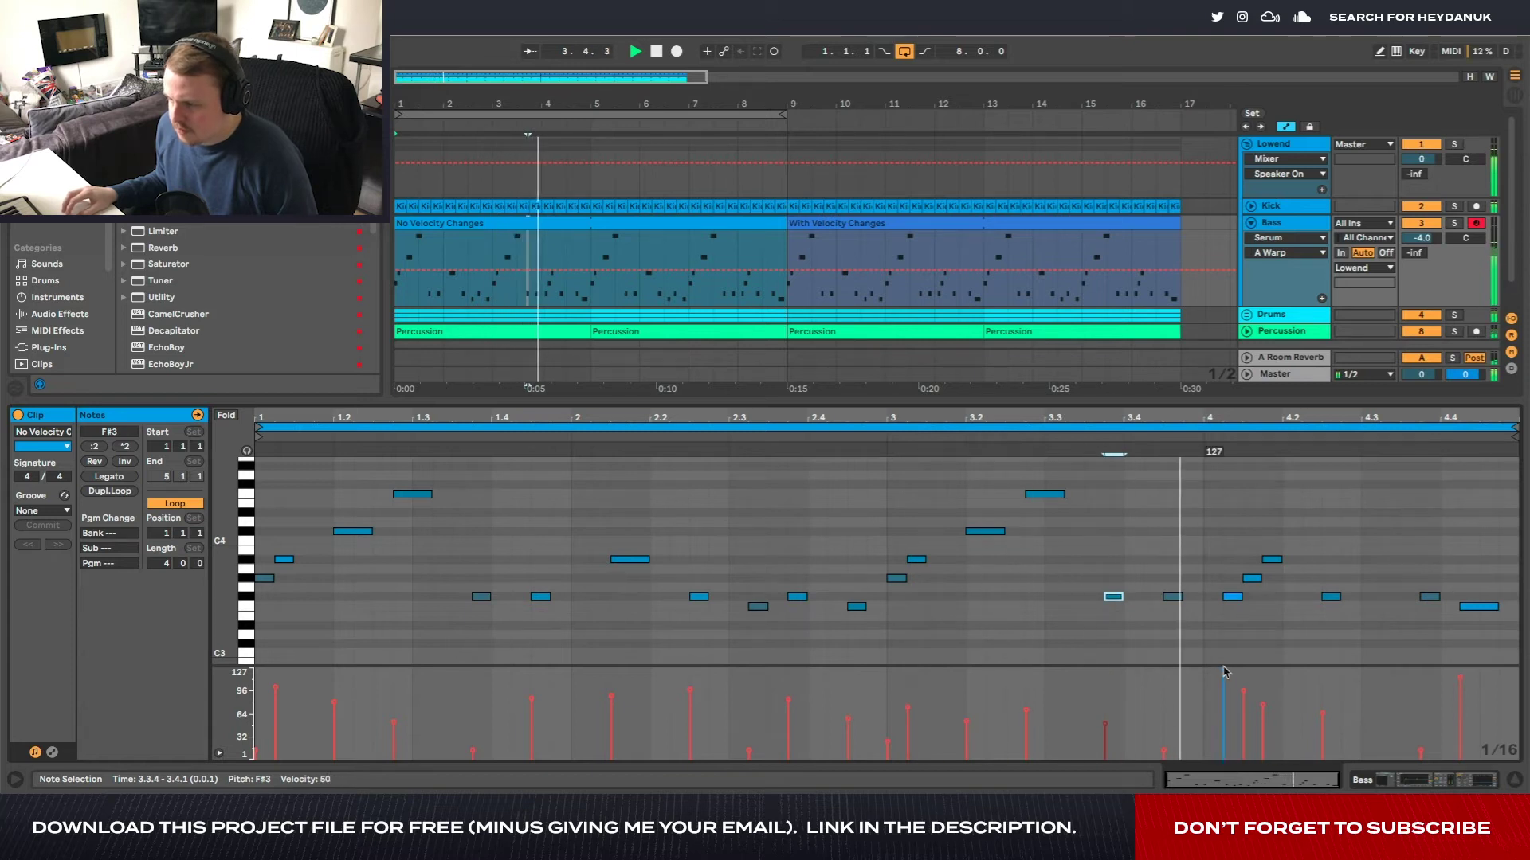
pyautogui.moveTo(1223, 672)
pyautogui.mouseDown()
pyautogui.moveTo(1224, 725)
pyautogui.moveTo(1243, 704)
pyautogui.mouseUp()
pyautogui.click(1263, 704)
pyautogui.press('space')
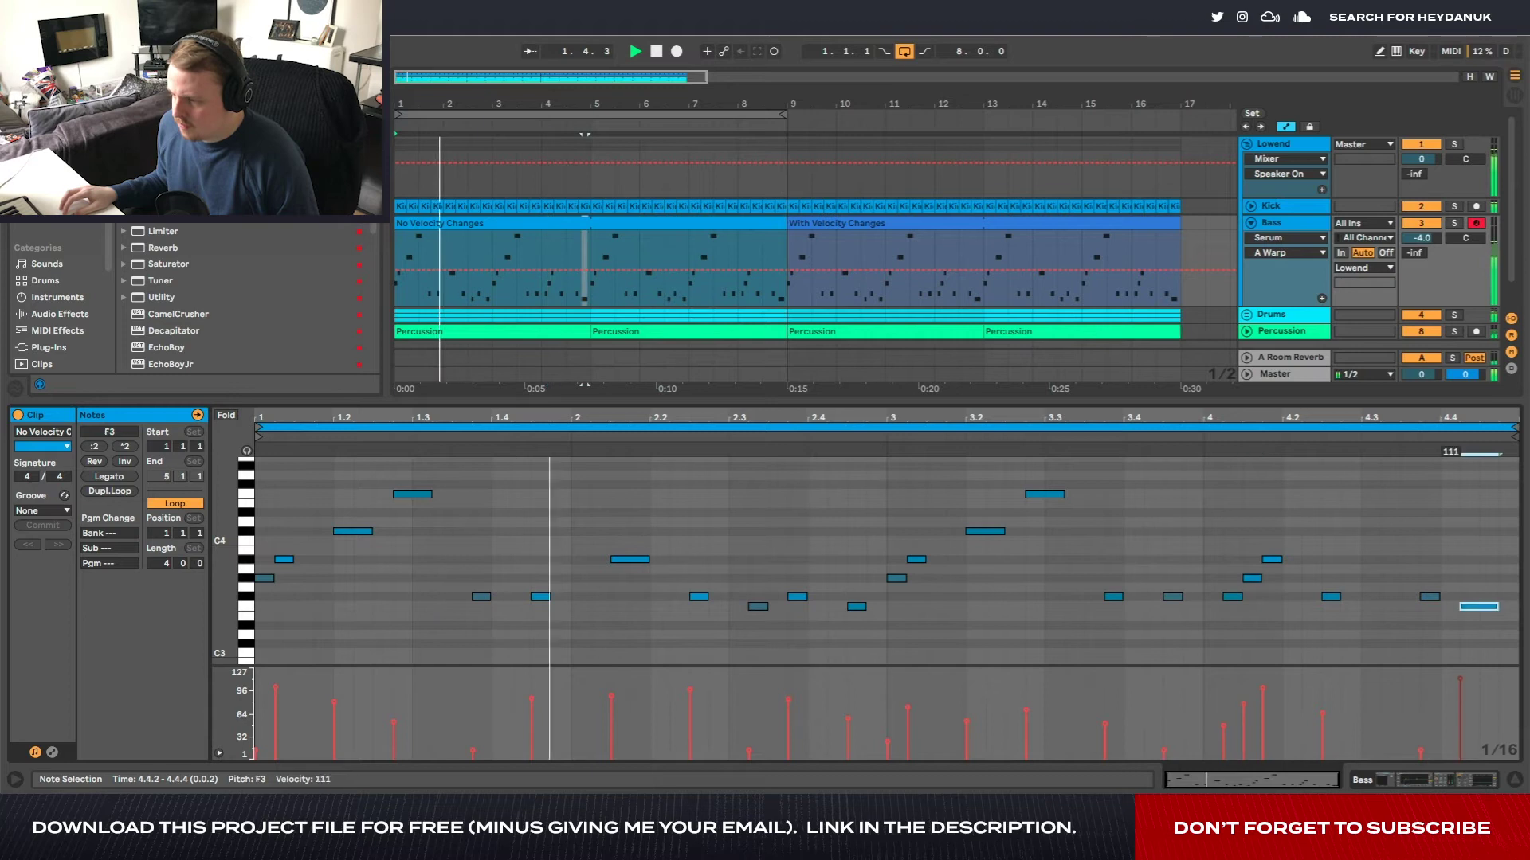
# Reopen Serum from the Bass track and set Envelope 2's decay to 180 ms
pyautogui.click(1295, 235)
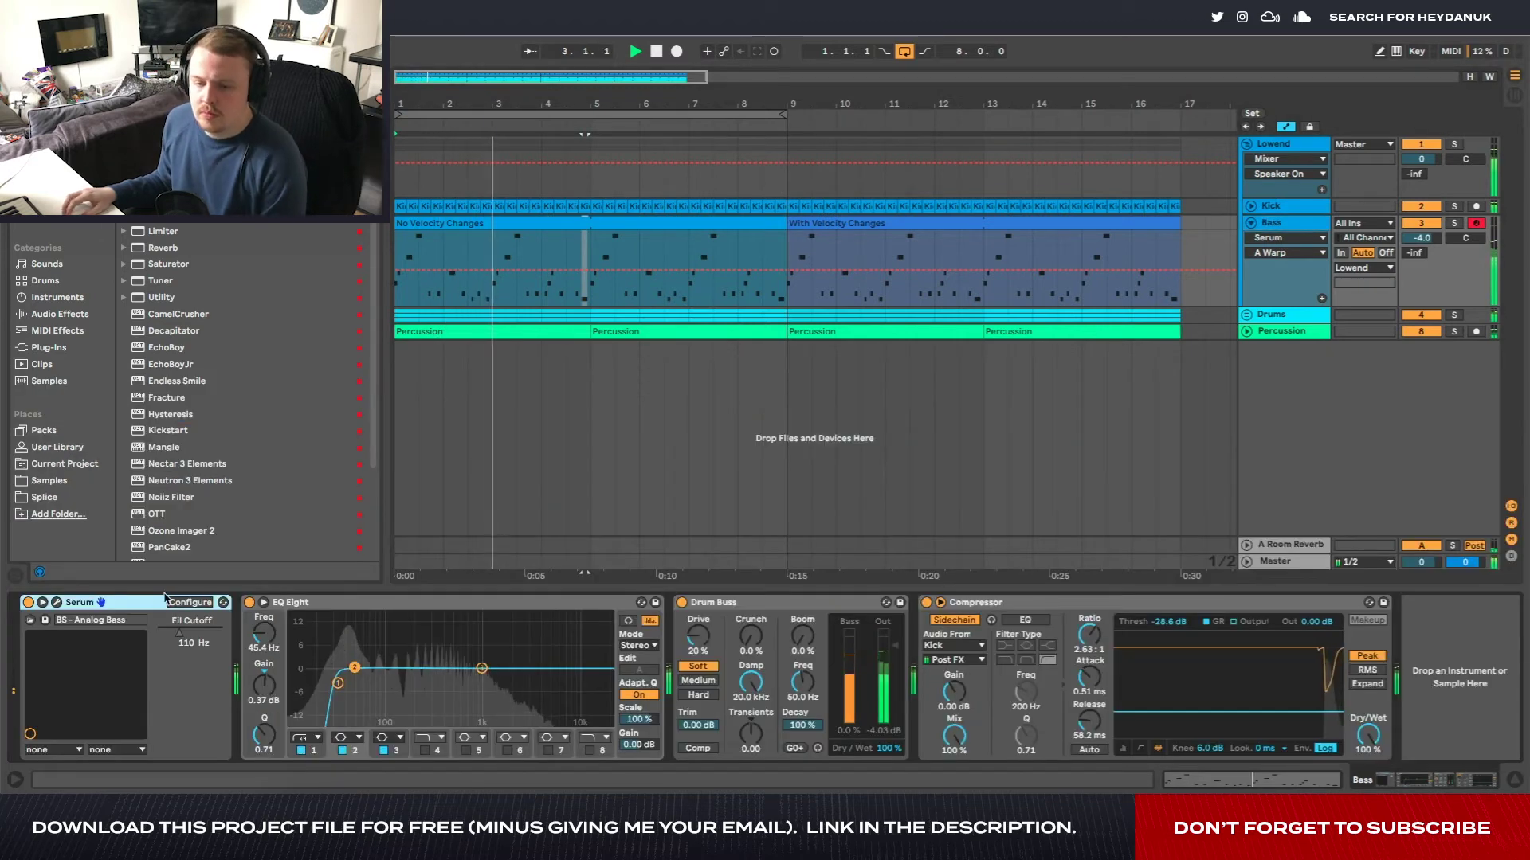
pyautogui.click(56, 603)
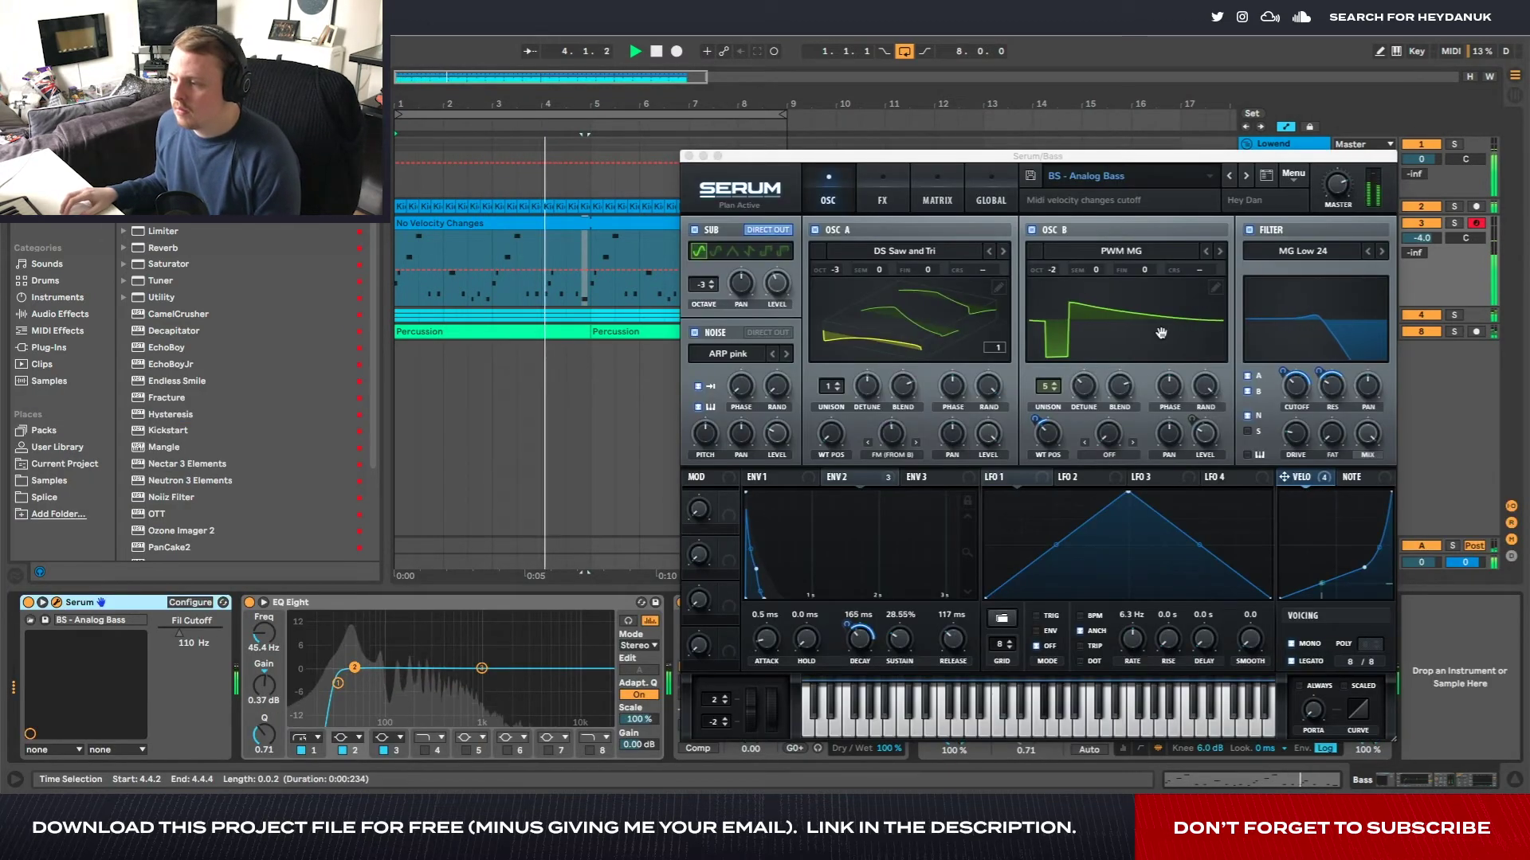
pyautogui.moveTo(866, 652); pyautogui.dragTo(866, 649)
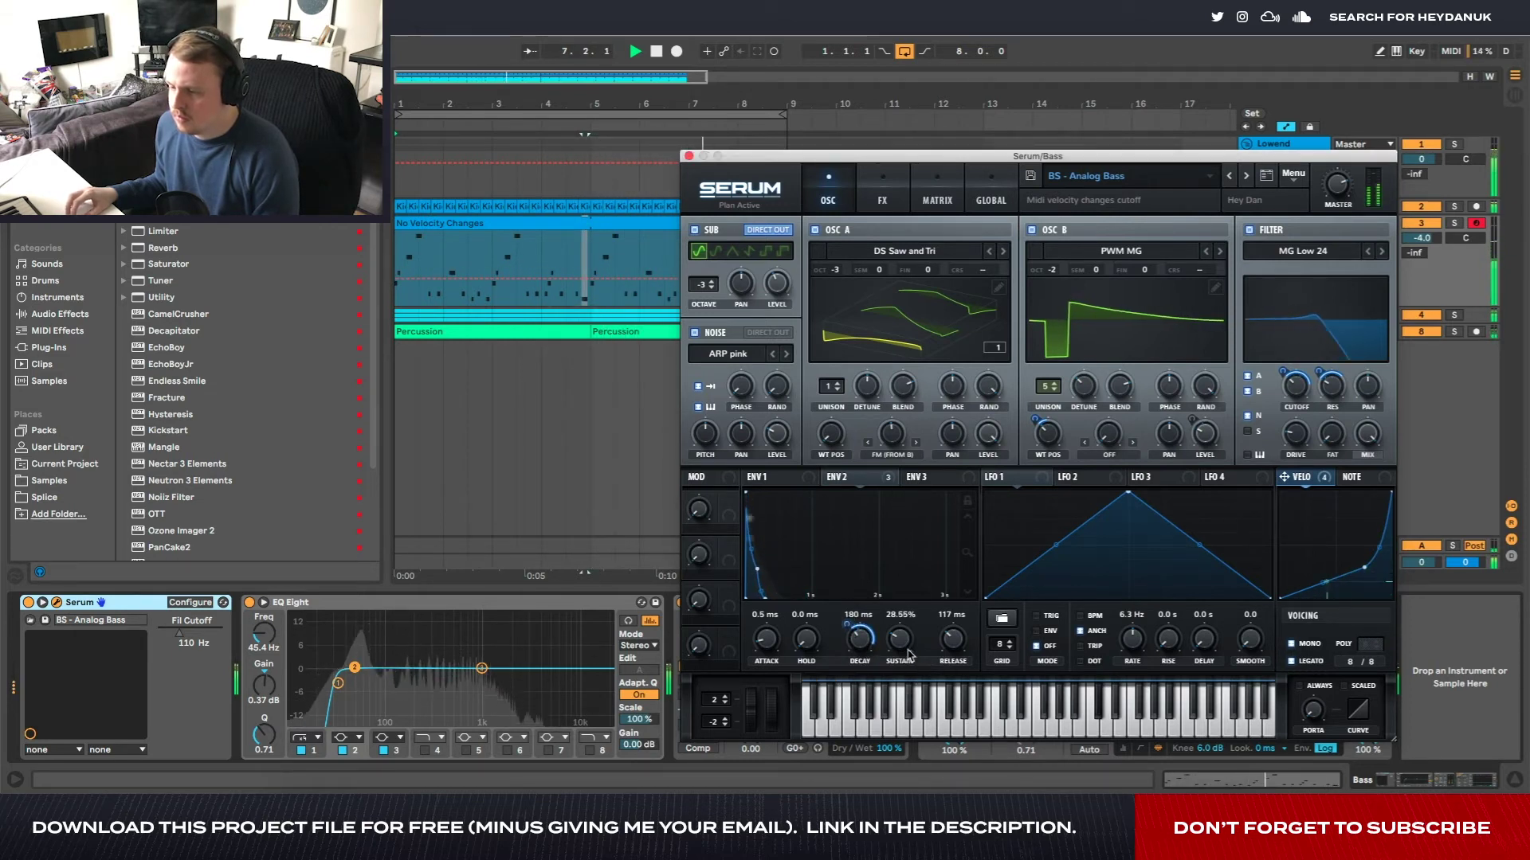
# Route velocity to Envelope 2's release and Oscillator A's FM amount, and lower the filter cutoff to 46 Hz
pyautogui.moveTo(1185, 530); pyautogui.dragTo(950, 636)
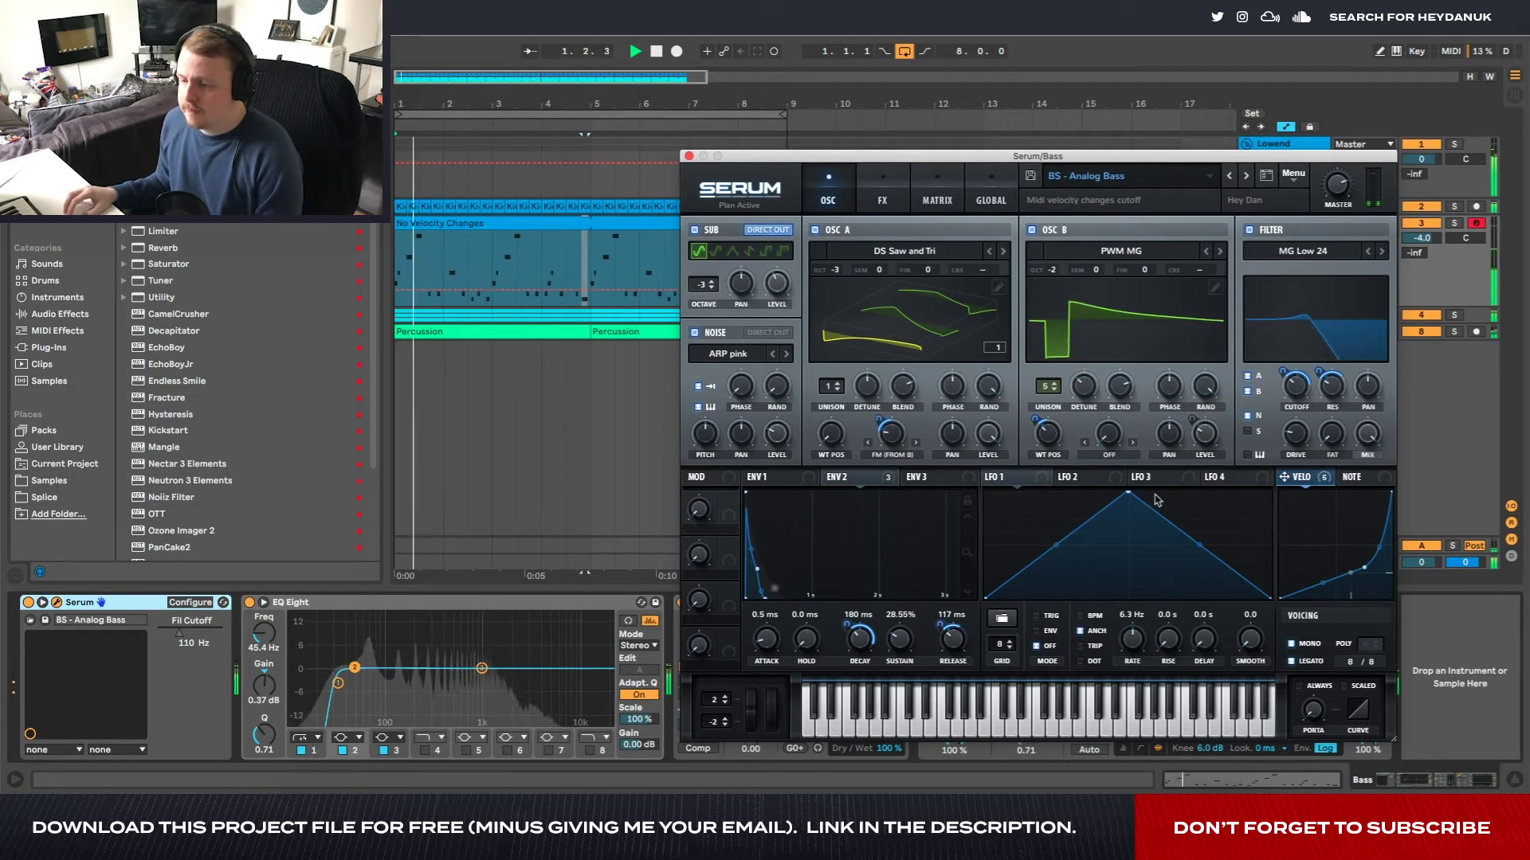
pyautogui.moveTo(1298, 390); pyautogui.dragTo(1301, 426)
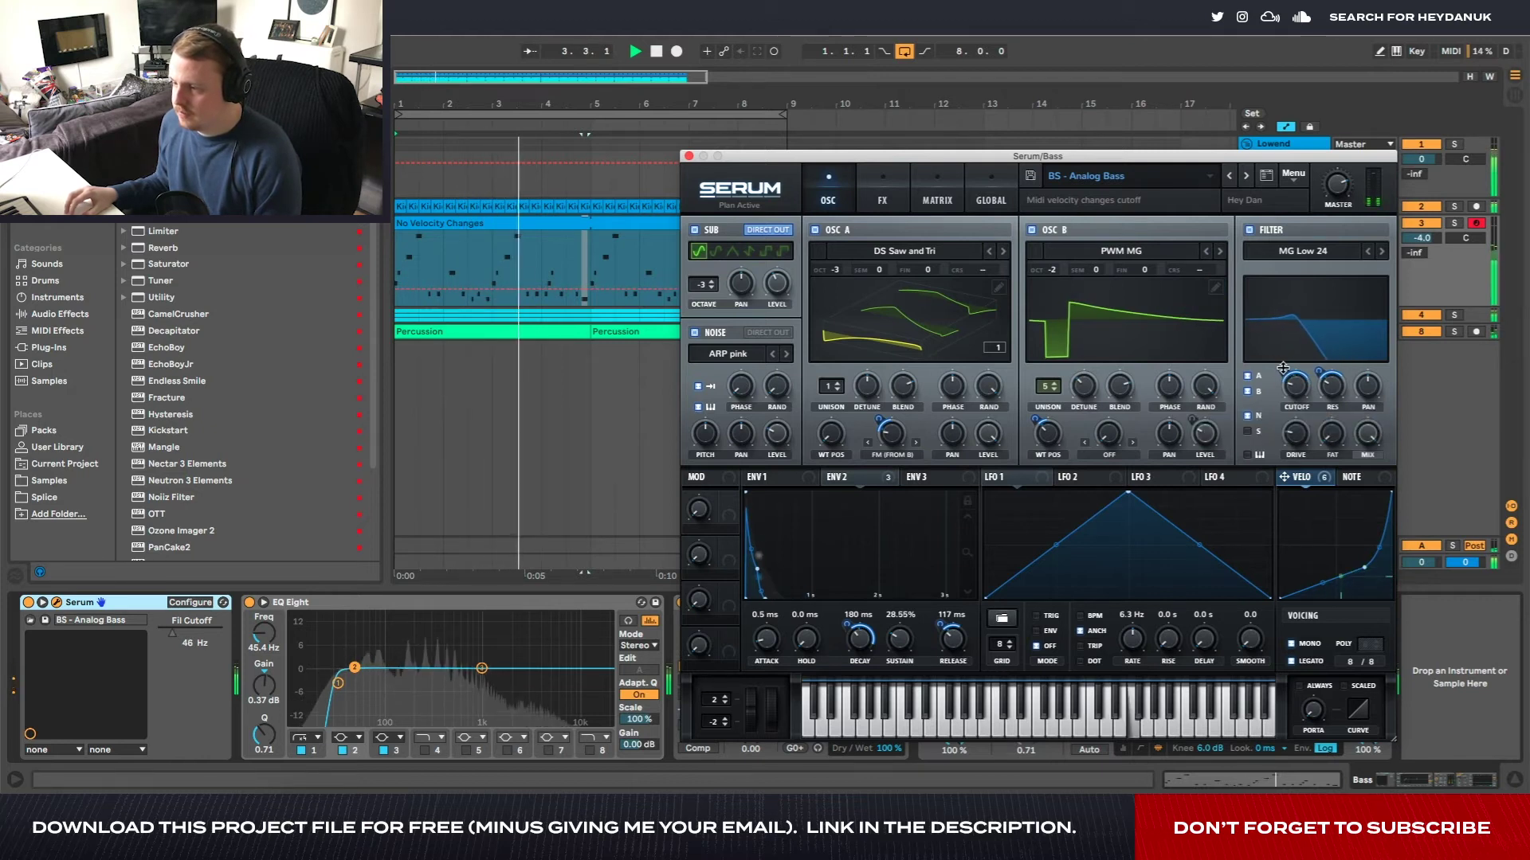
# Raise the filter cutoff to 103 Hz with a velocity modulation amount of 58, and bend the velocity curve downward
pyautogui.moveTo(1283, 371); pyautogui.dragTo(1284, 363)
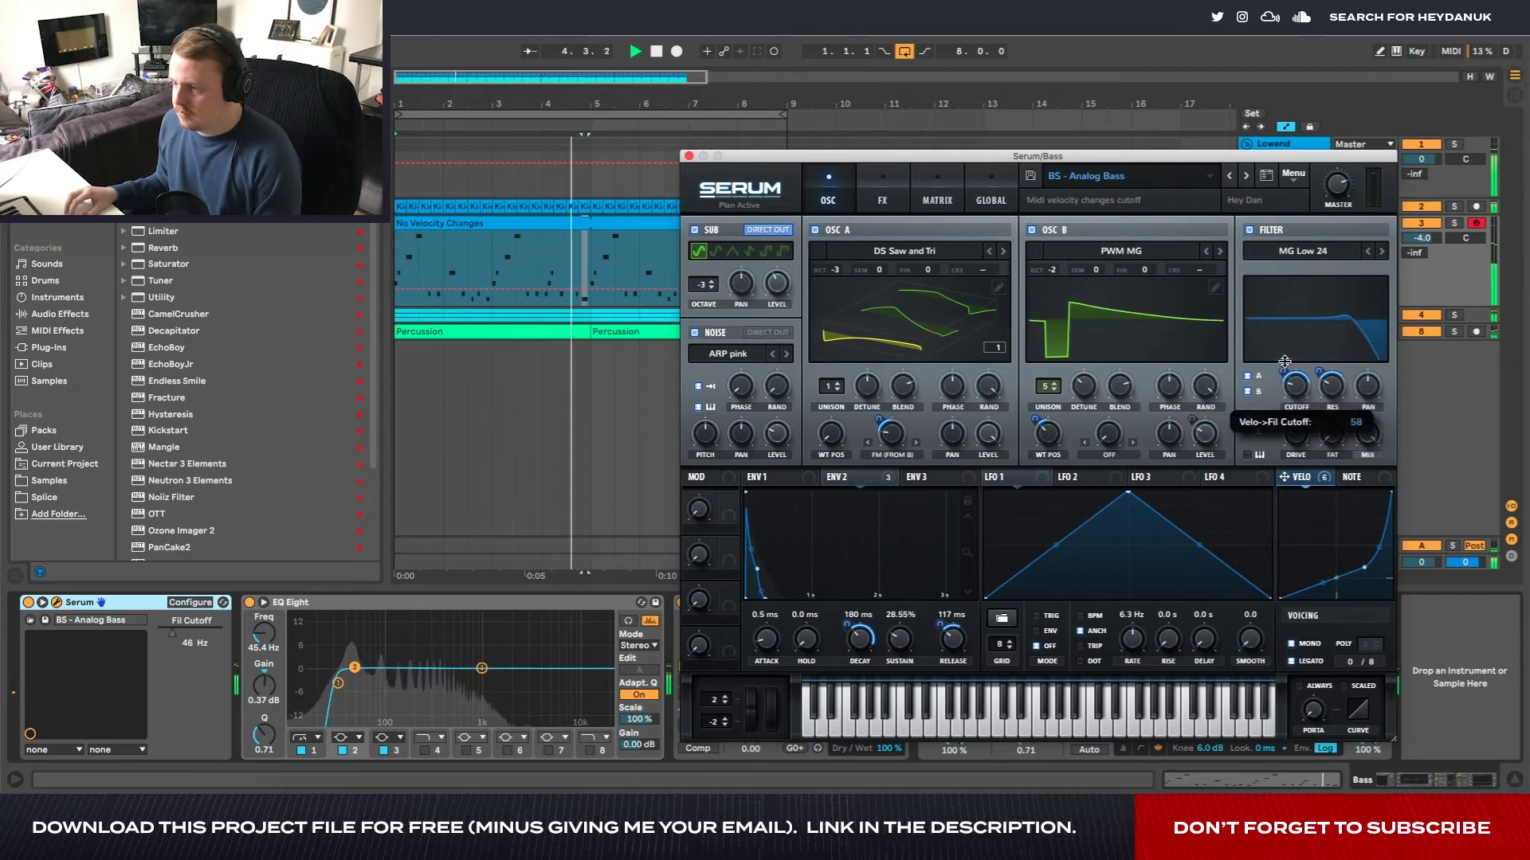
pyautogui.moveTo(1296, 390); pyautogui.dragTo(1297, 385)
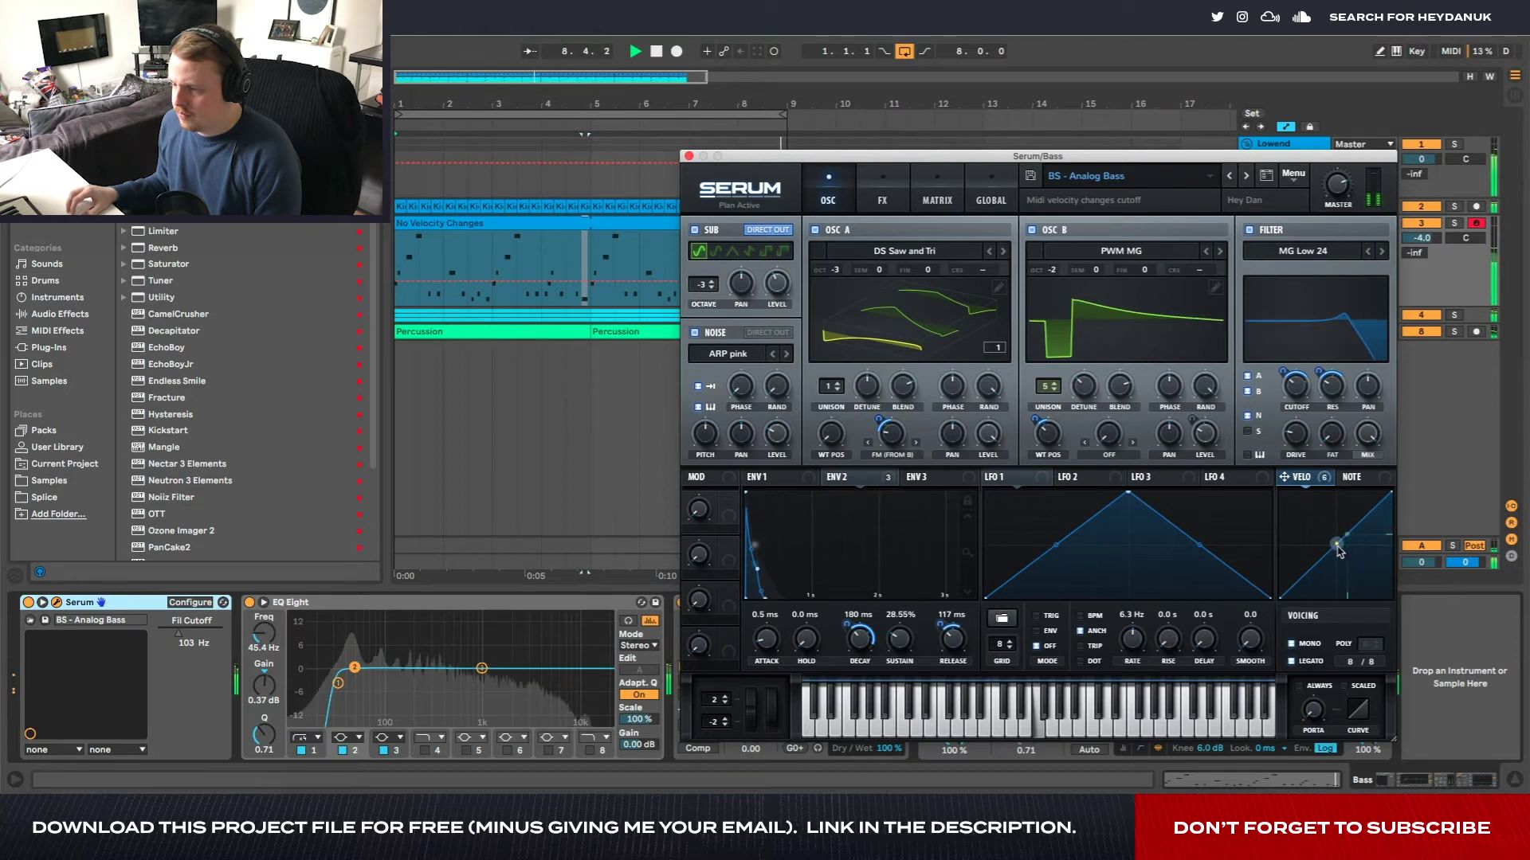
pyautogui.moveTo(1336, 570); pyautogui.dragTo(1336, 593)
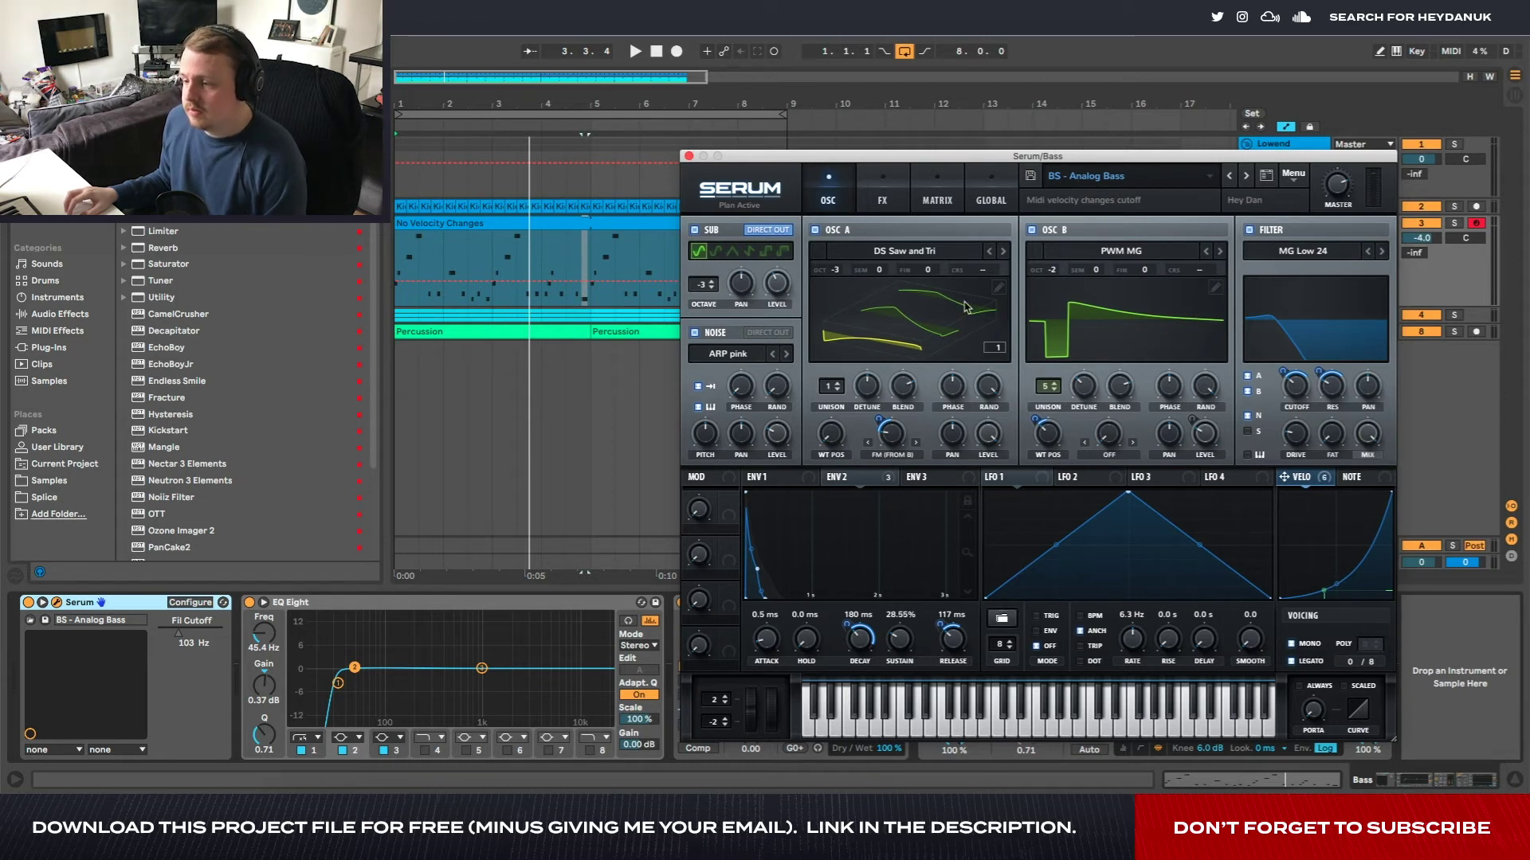
# Close the Serum window and audition the With Velocity Changes clip from bar 9
pyautogui.click(688, 157)
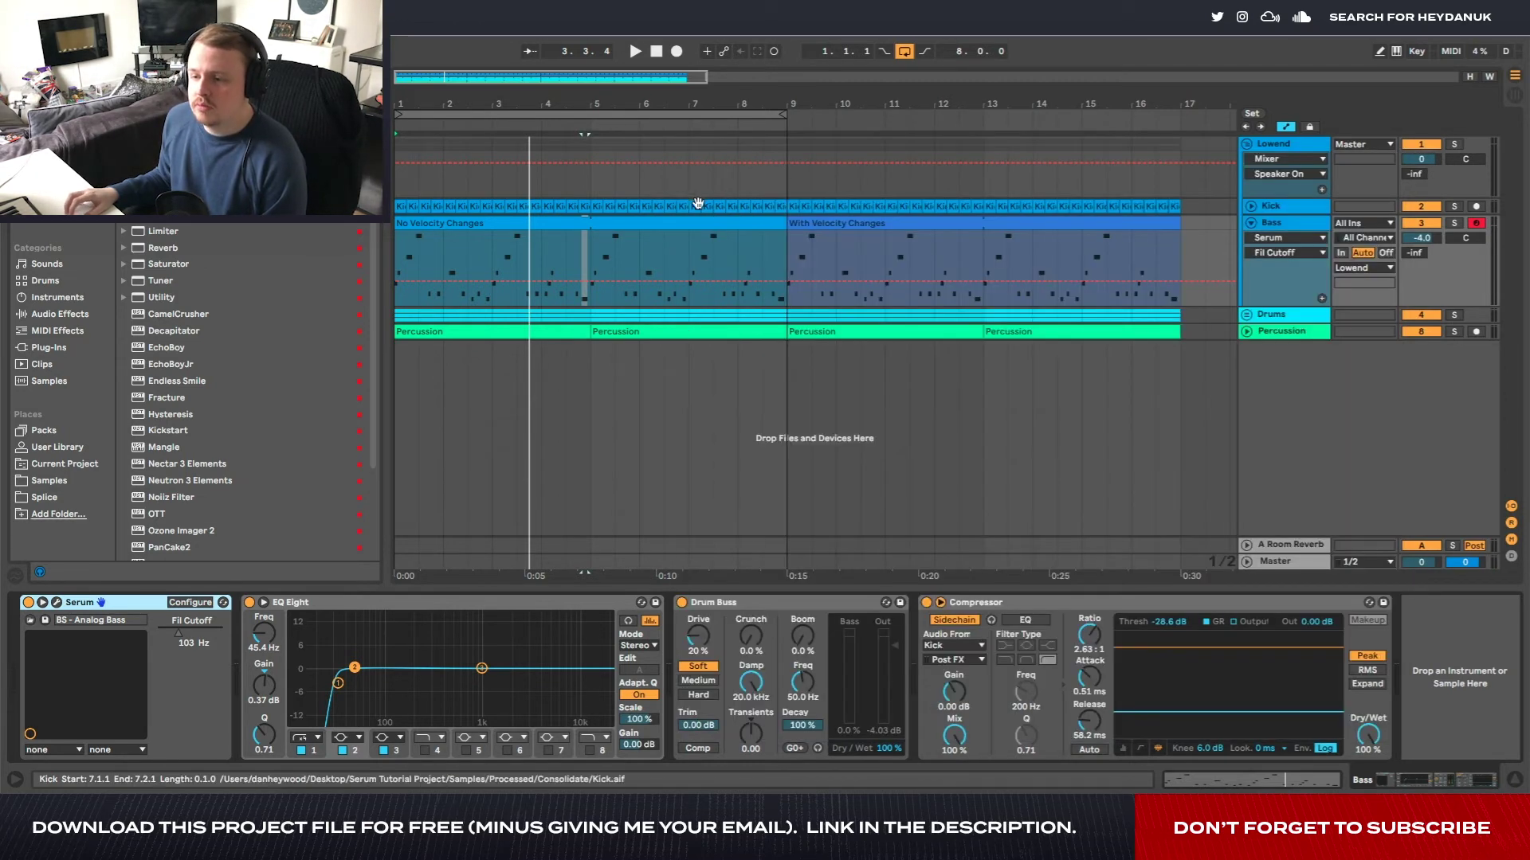
pyautogui.click(958, 233)
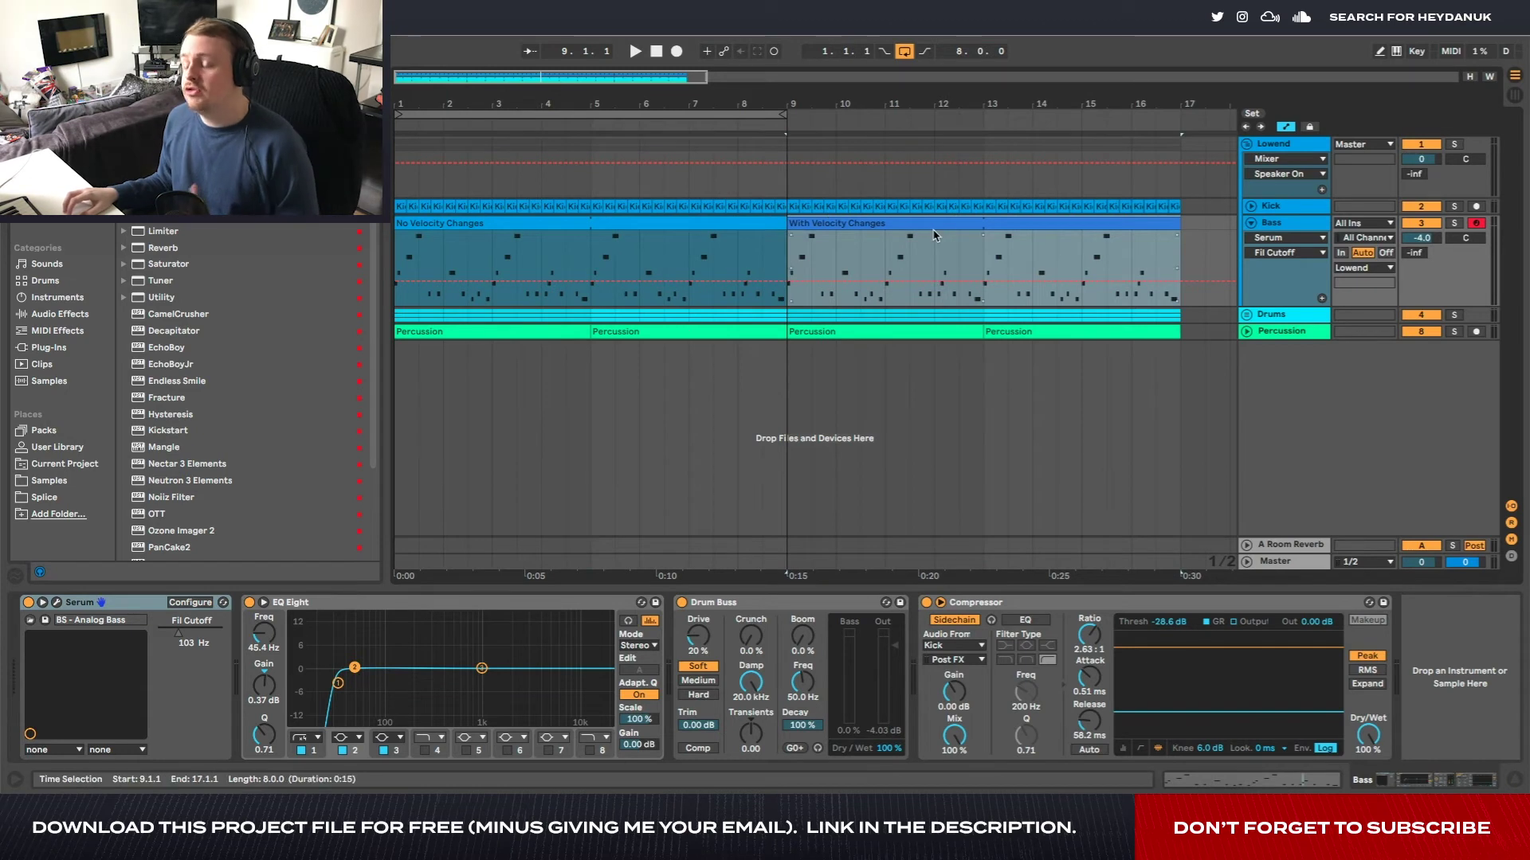
pyautogui.press('space')
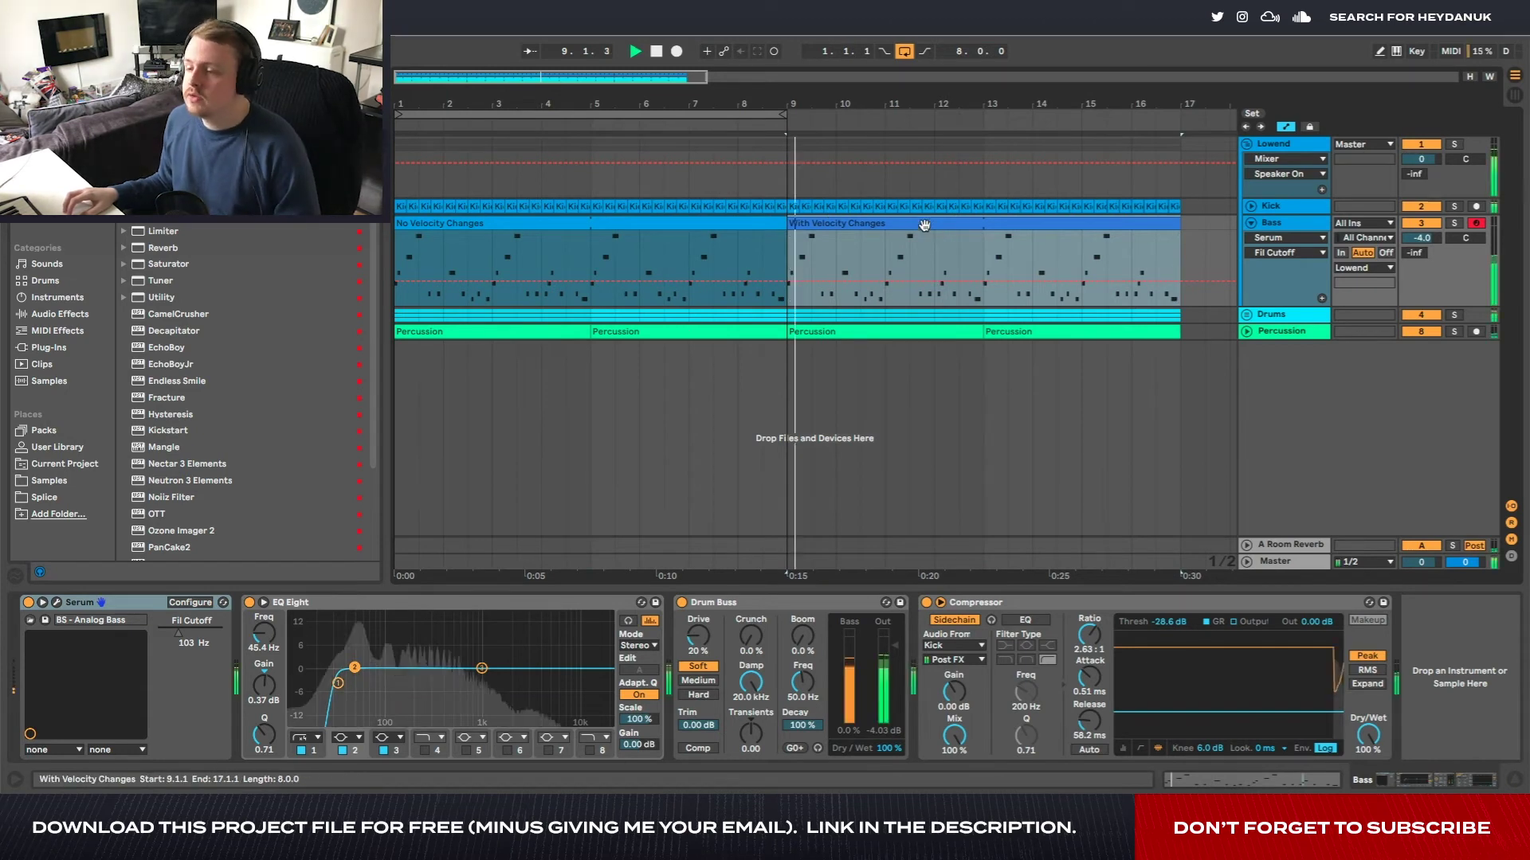
# Reopen Serum, enable its delay and reverb effects, and assign velocity to both of their mix amounts
pyautogui.click(60, 603)
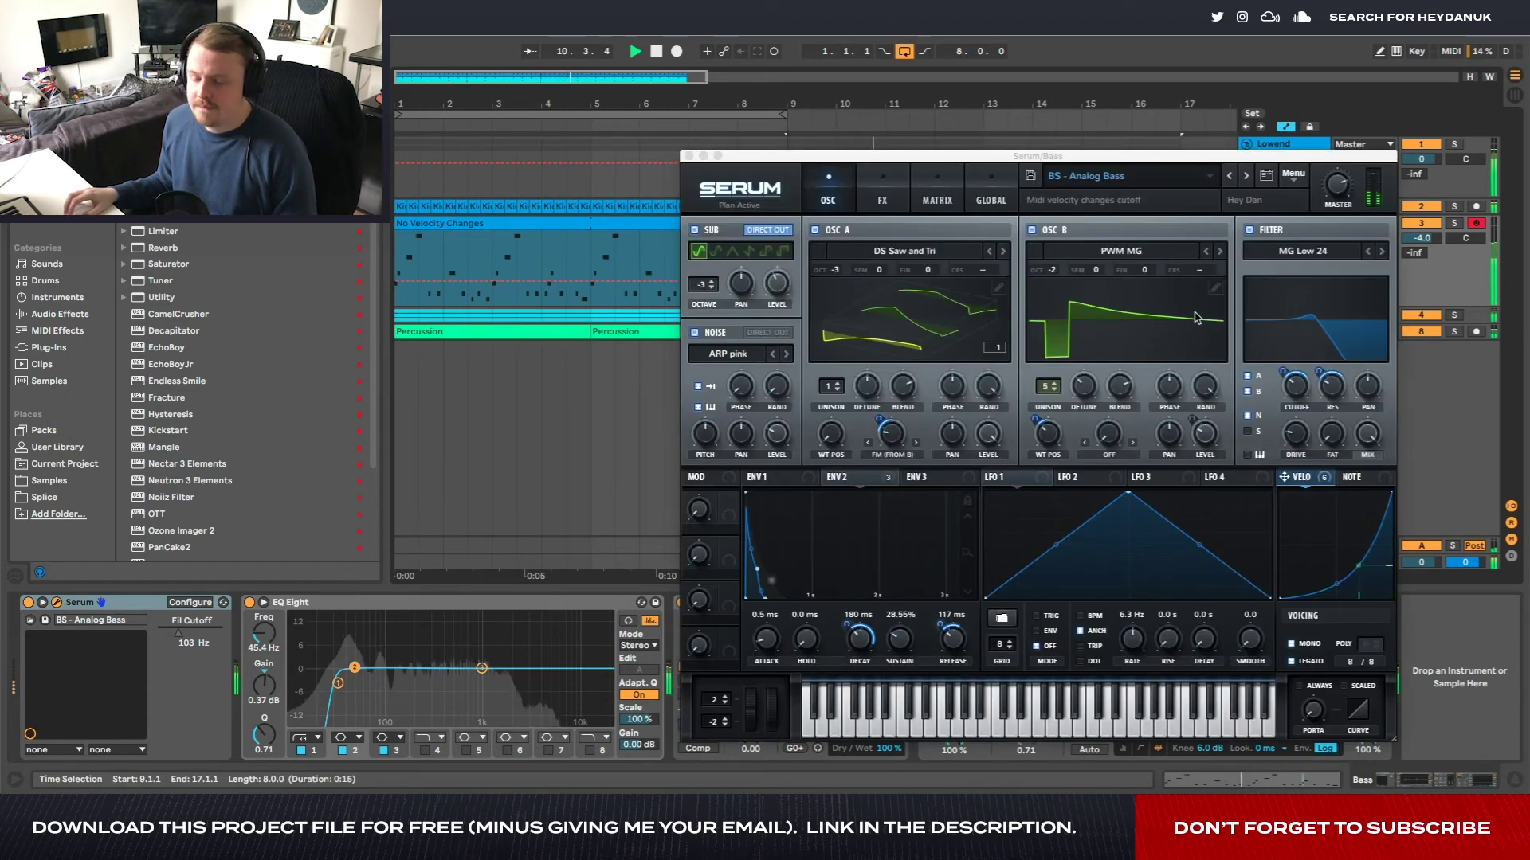
pyautogui.click(1297, 422)
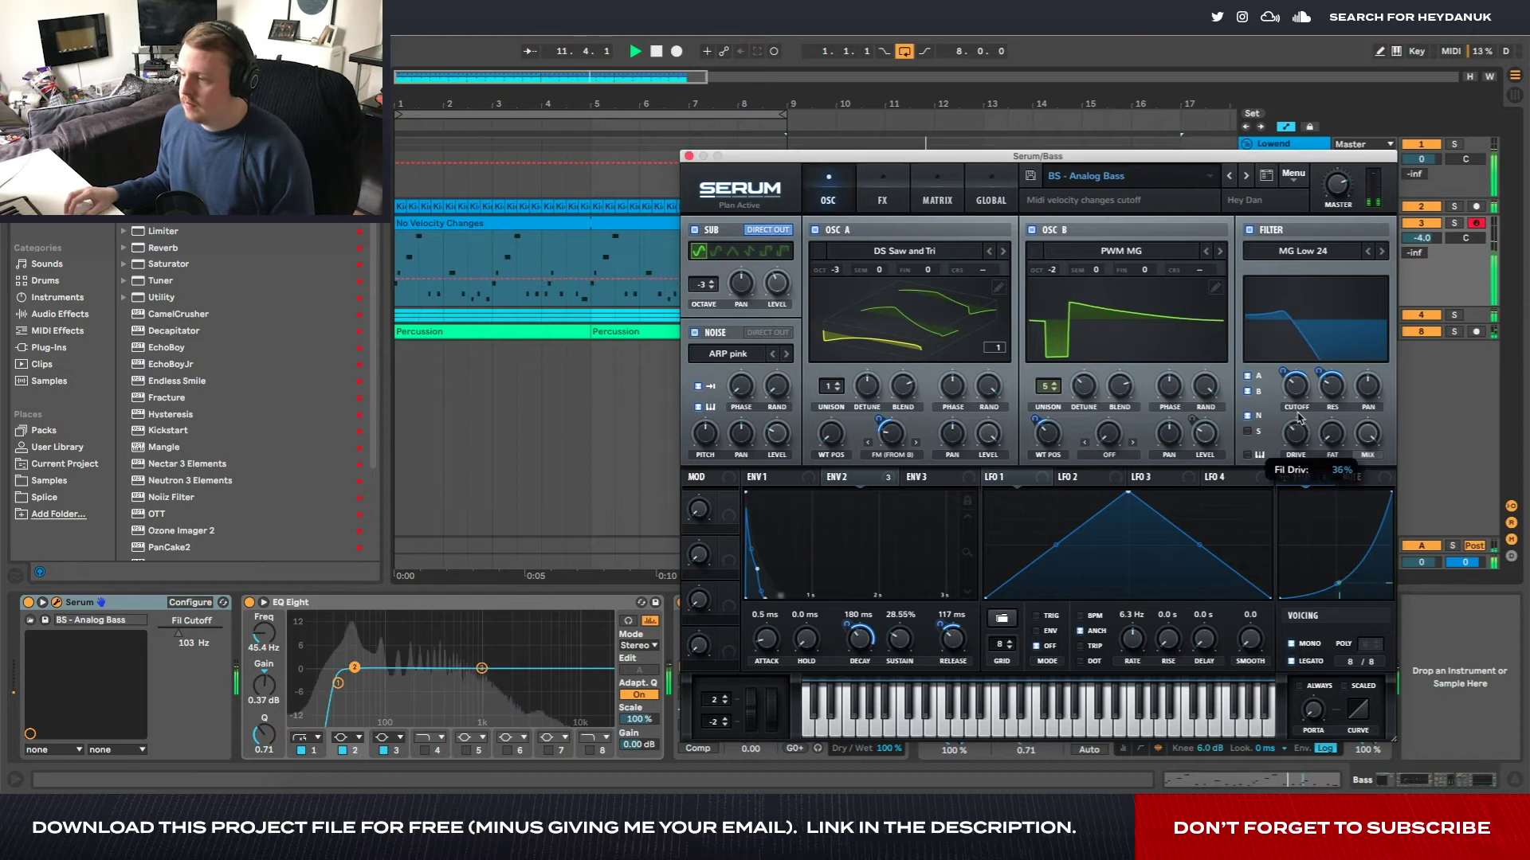
pyautogui.click(882, 195)
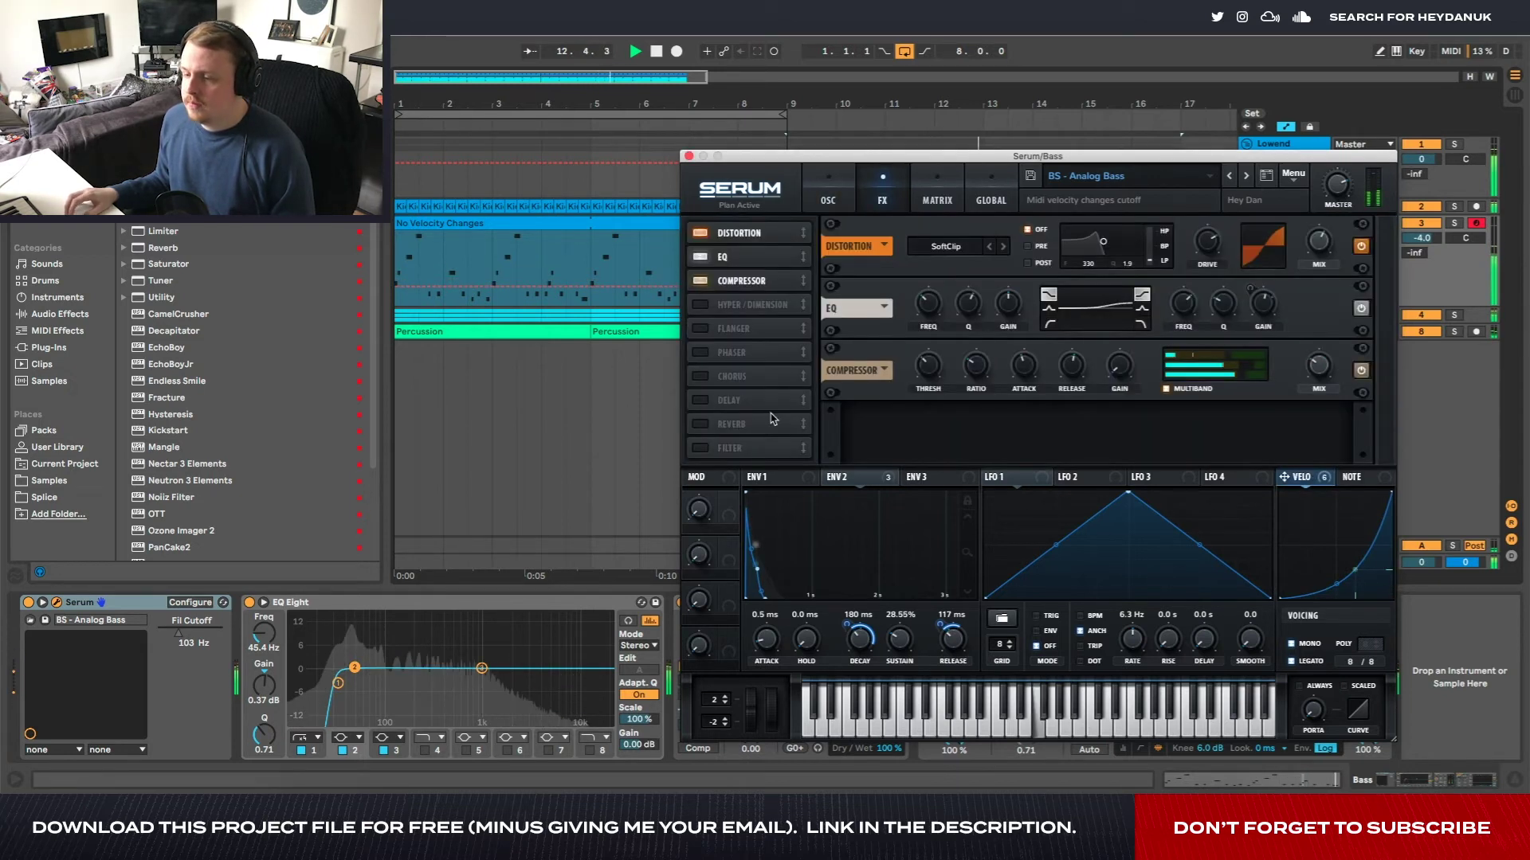
pyautogui.click(700, 400)
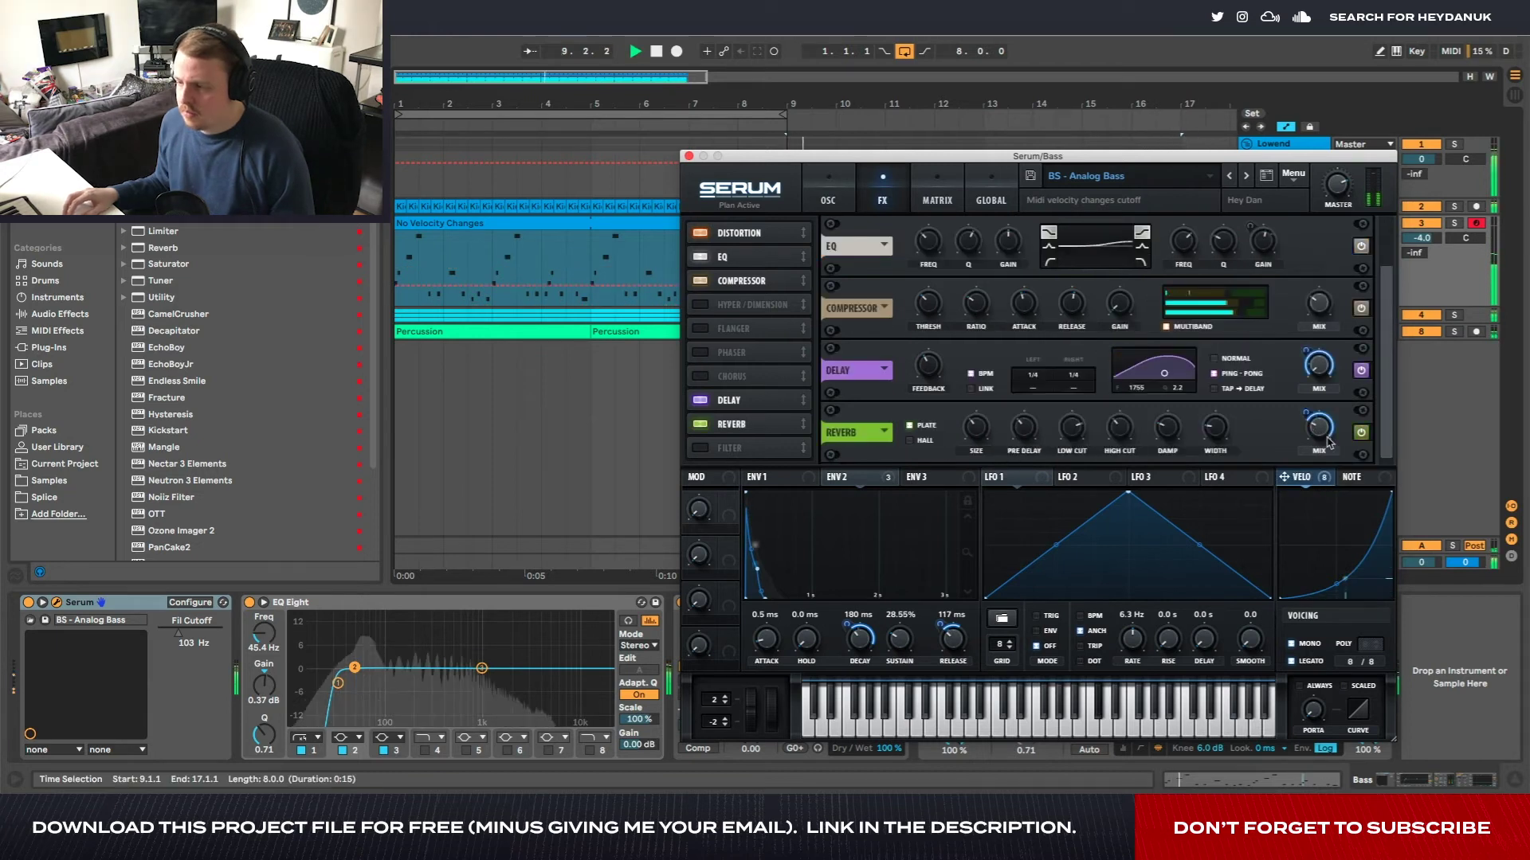
# Fine-tune how strongly velocity drives the reverb mix and the delay mix during playback
pyautogui.moveTo(1303, 423)
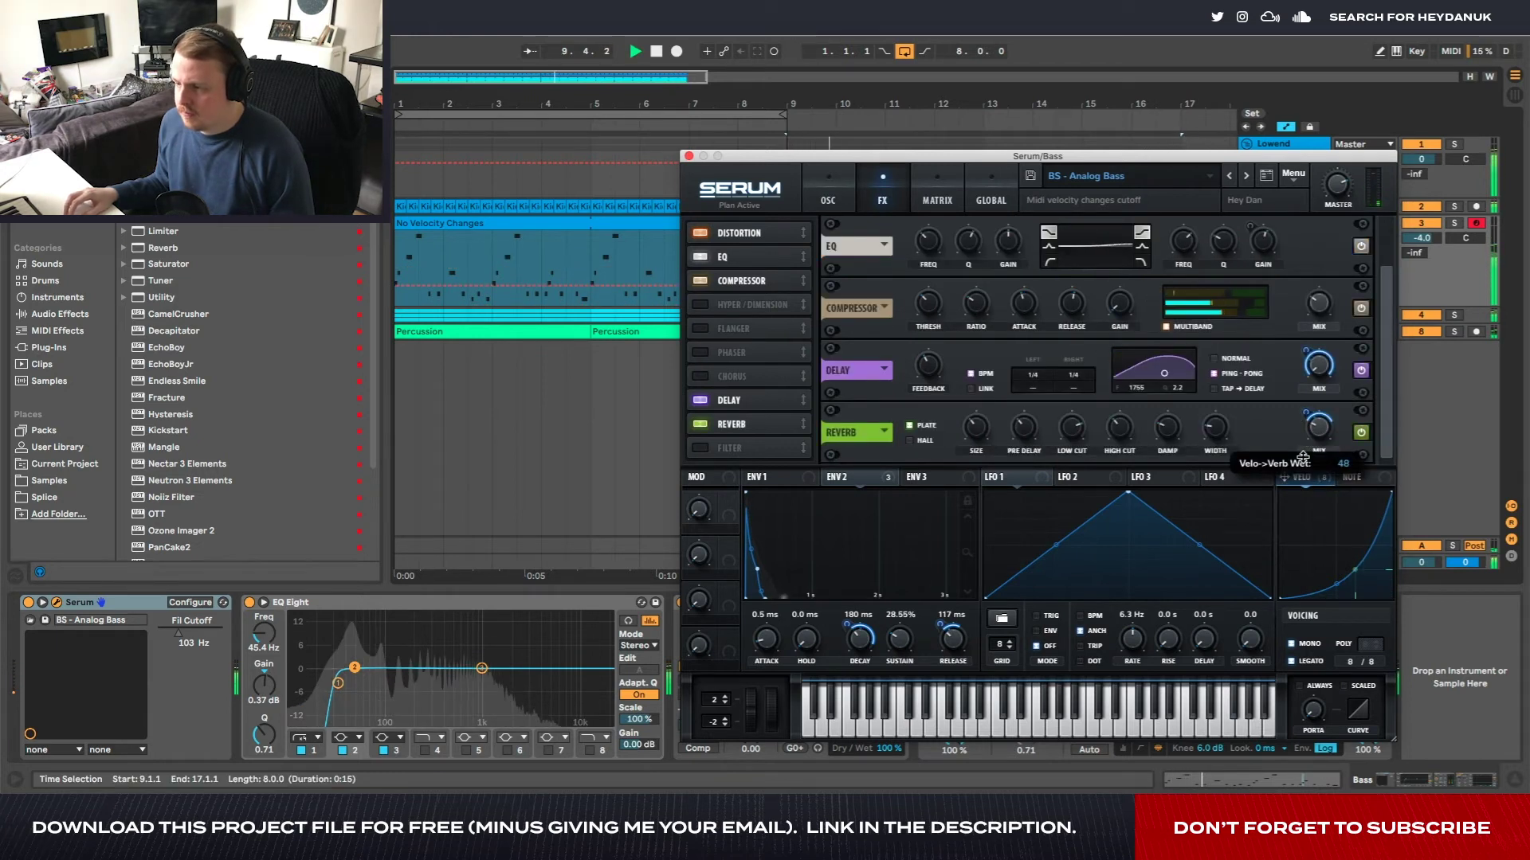
pyautogui.moveTo(1302, 457); pyautogui.dragTo(1302, 459)
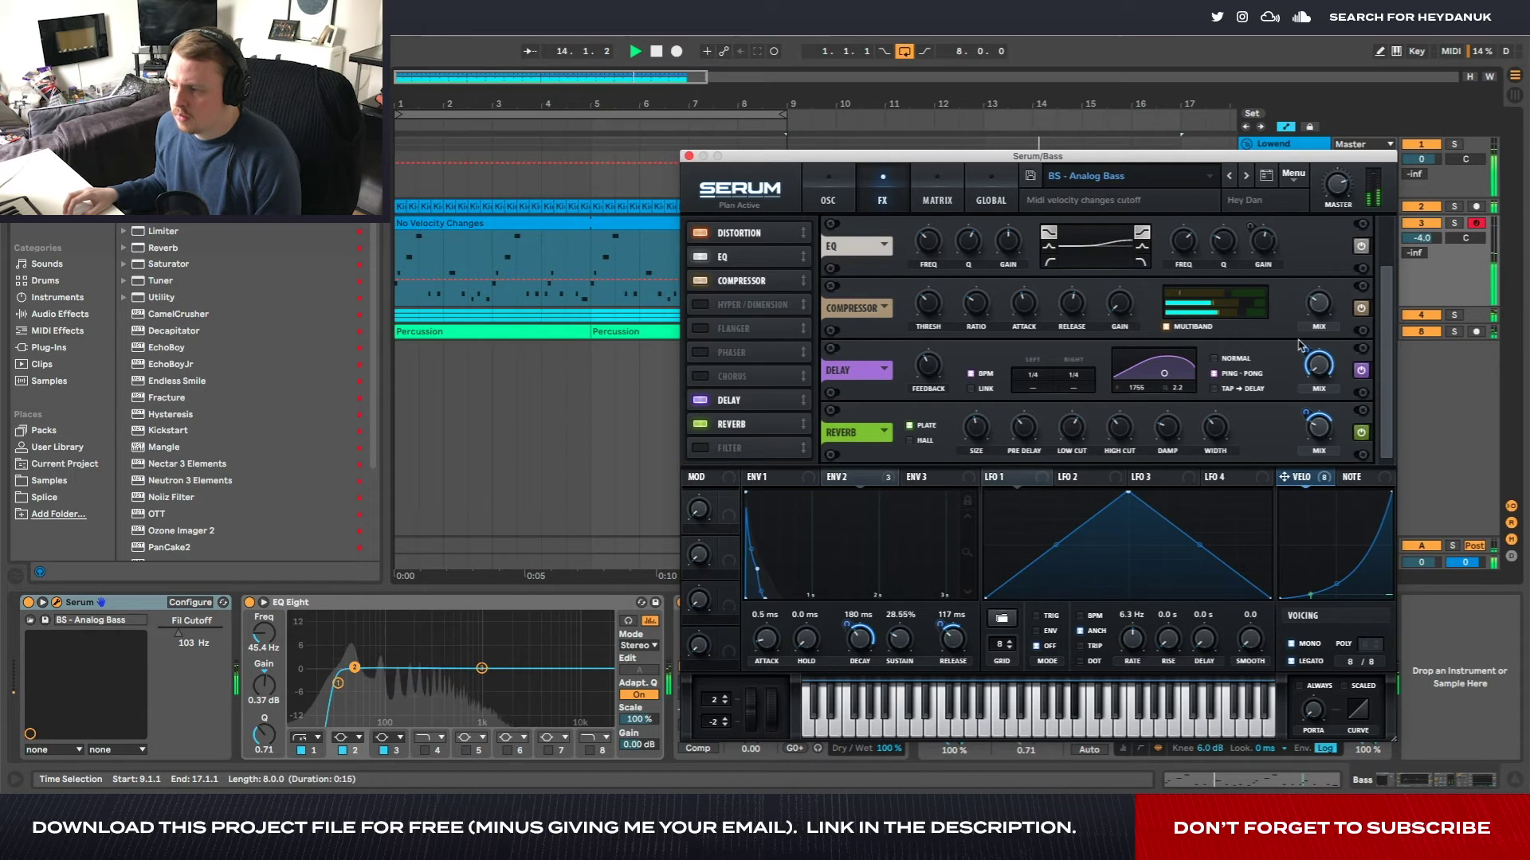
pyautogui.moveTo(1307, 345)
pyautogui.moveTo(1307, 382); pyautogui.dragTo(1306, 375)
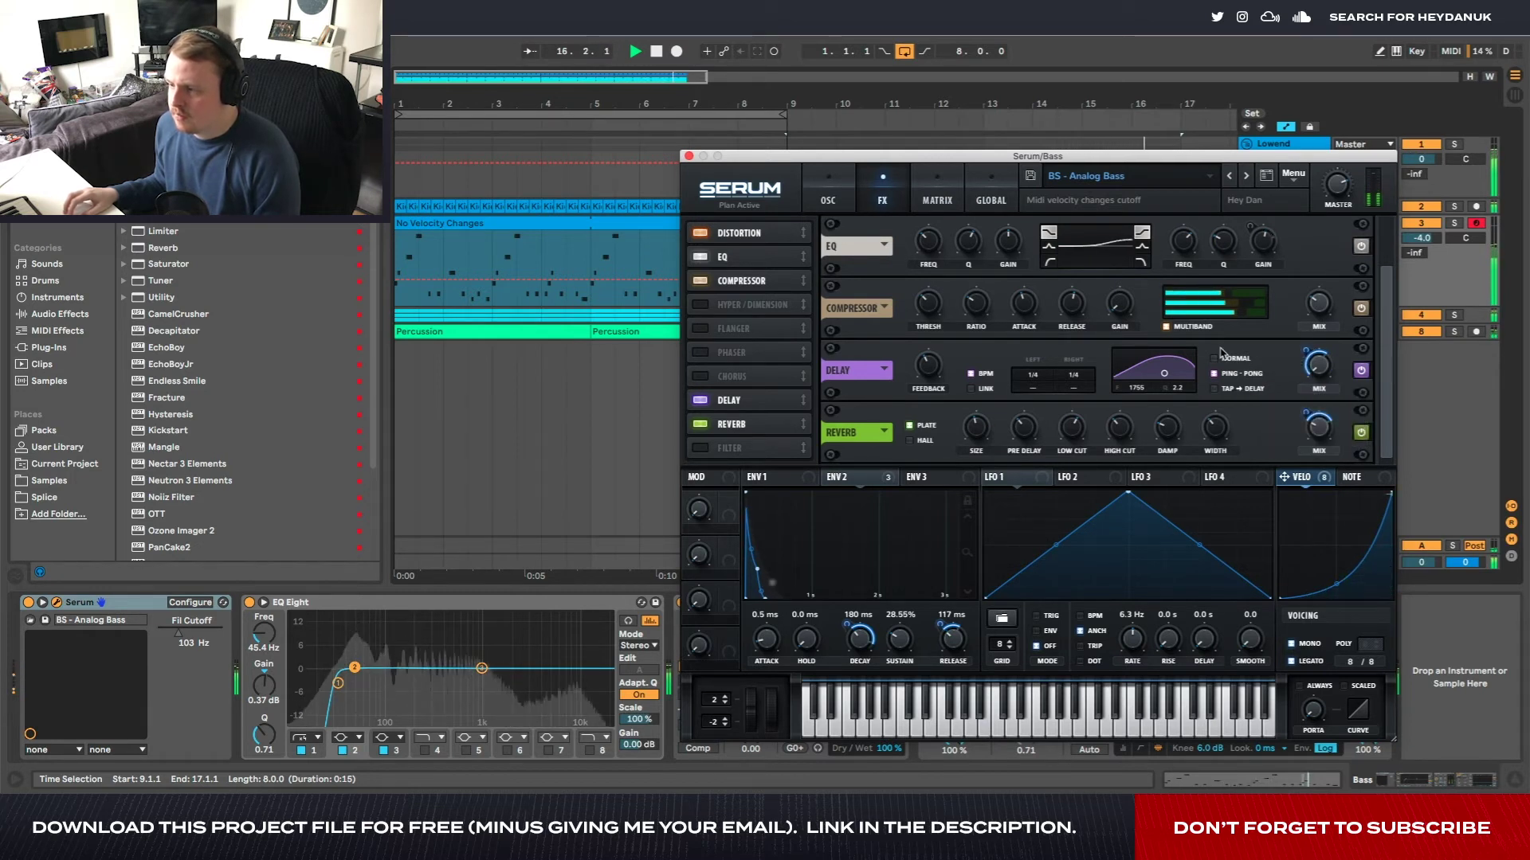
# Close Serum to audition the No Velocity Changes clip from bar 1, and collapse the Bass track
pyautogui.click(689, 156)
pyautogui.click(690, 226)
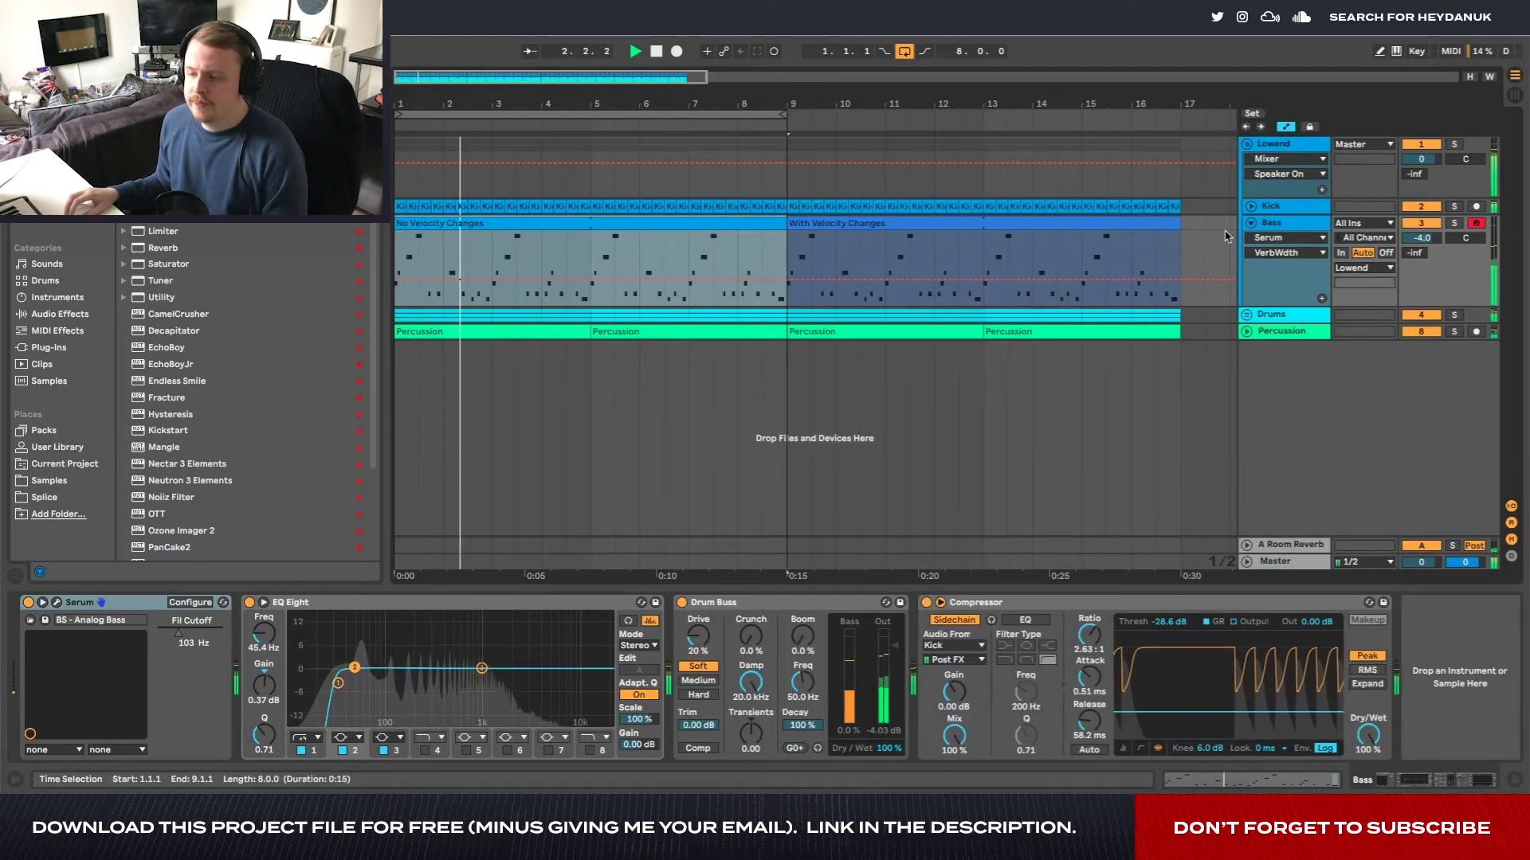
pyautogui.click(1251, 223)
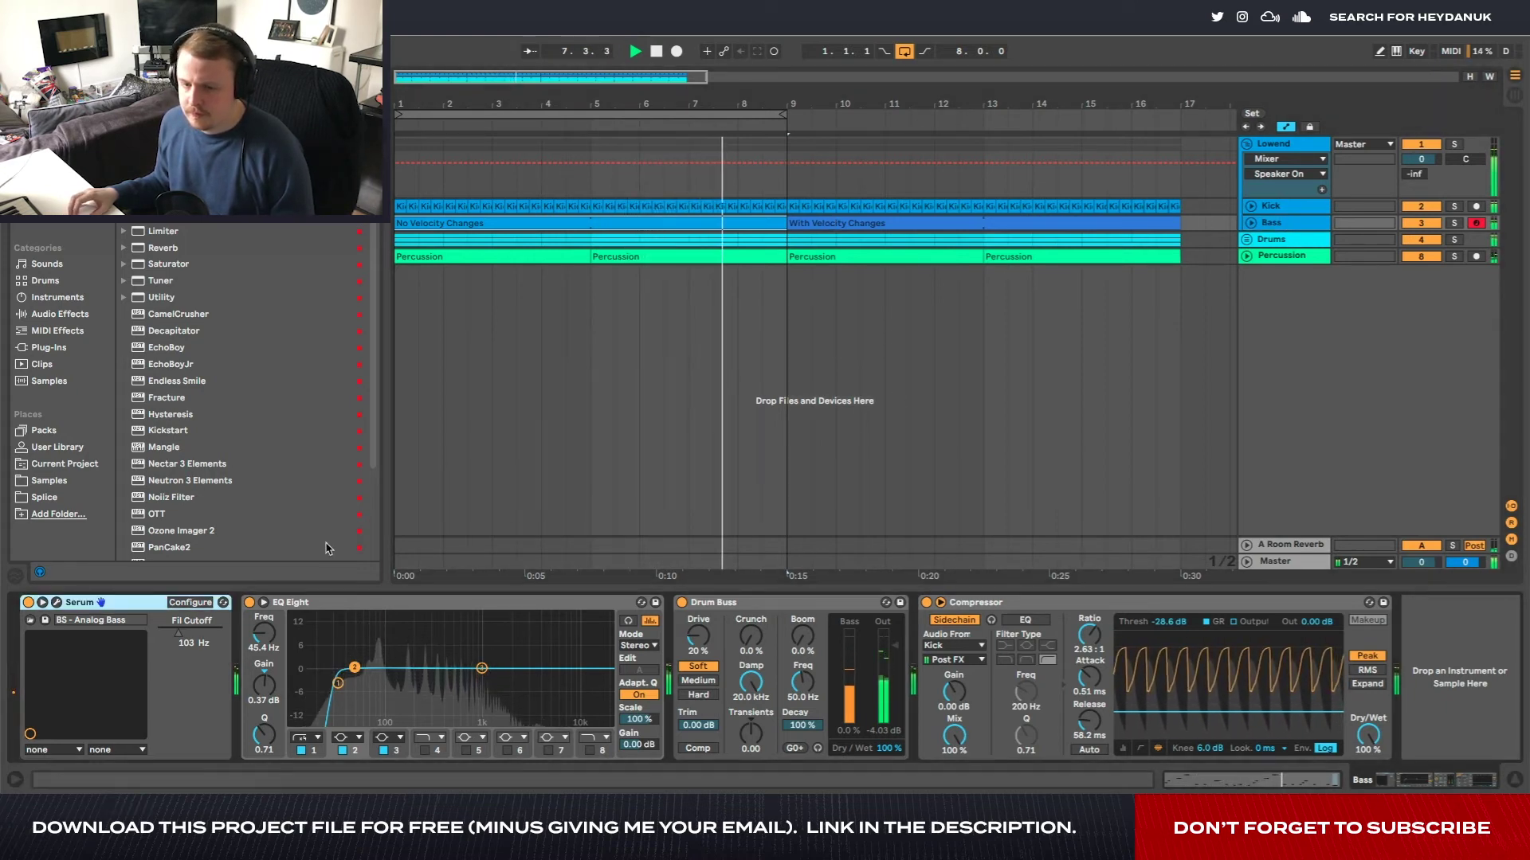
# Reopen Serum's effects and enable the filter effect with the MG Low 24 type
pyautogui.click(56, 603)
pyautogui.click(884, 194)
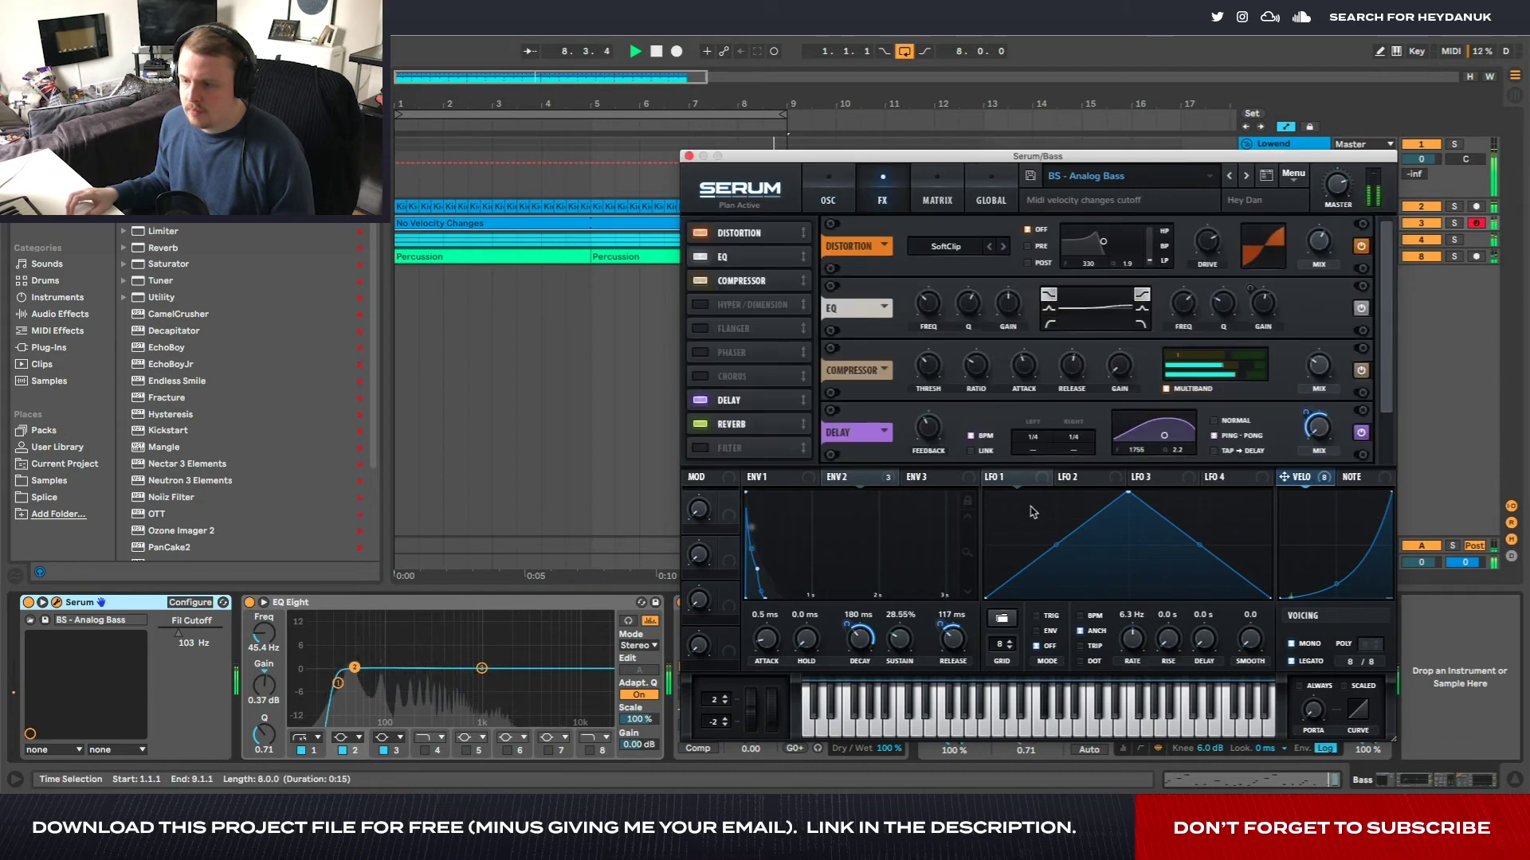
pyautogui.scroll(-3, 1179, 415)
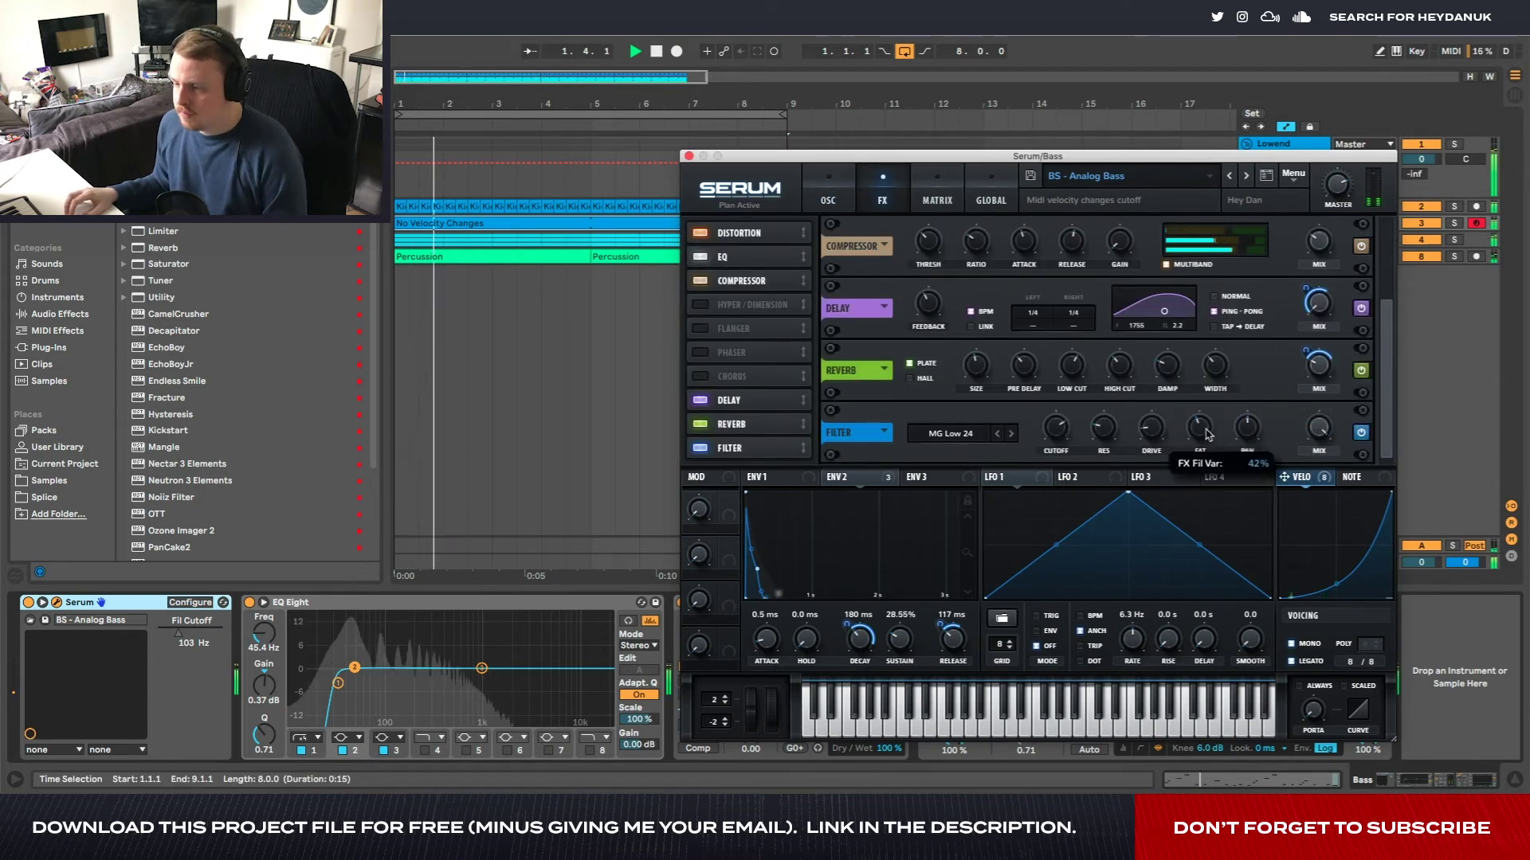
pyautogui.rightClick(1304, 480)
# Enable Serum's chorus effect and lower its mix to 21%
pyautogui.click(717, 362)
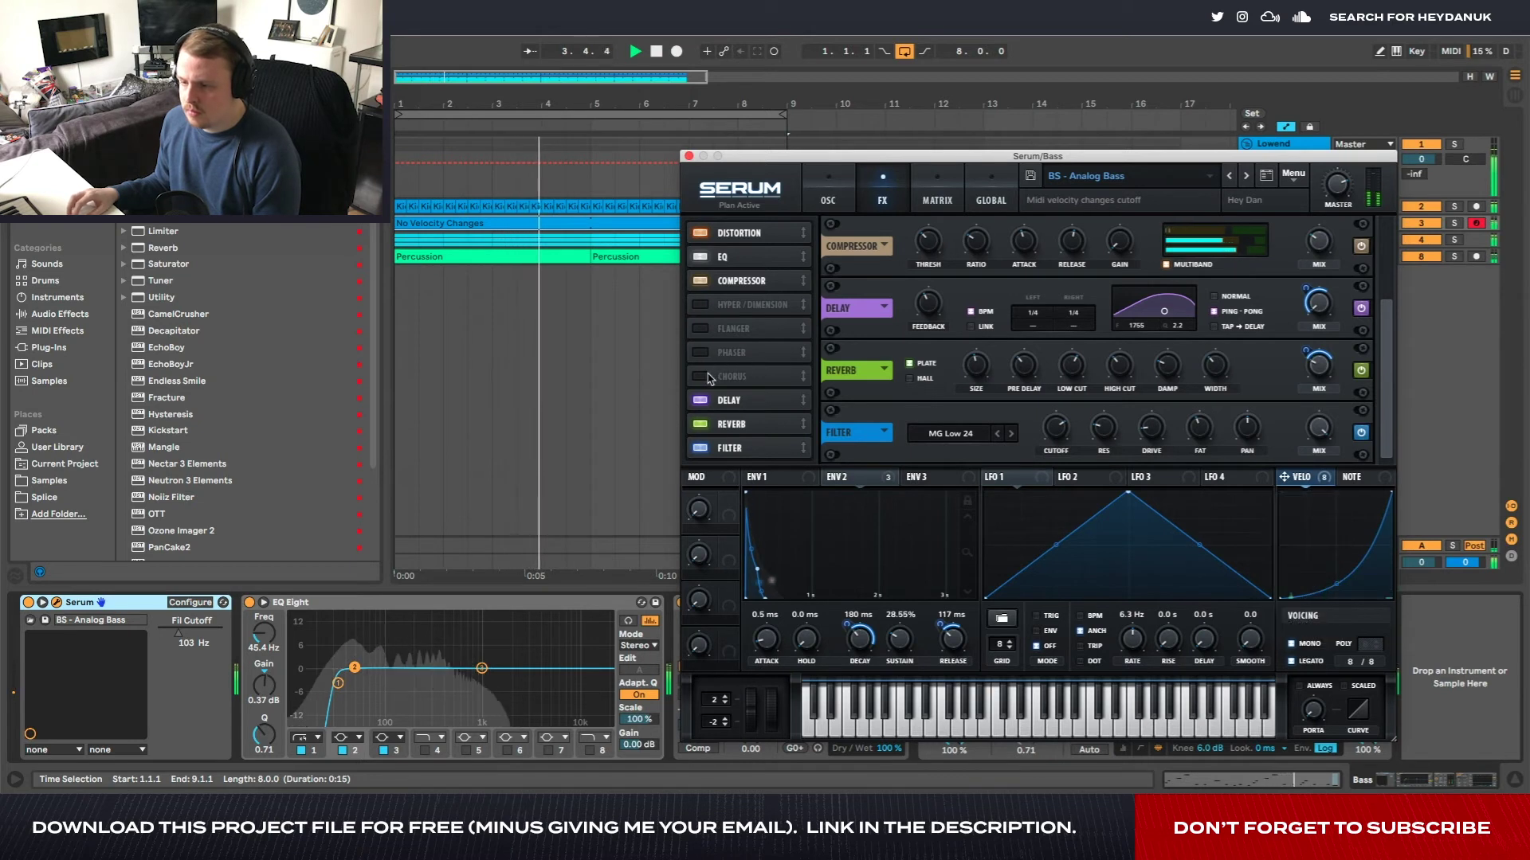
pyautogui.click(733, 376)
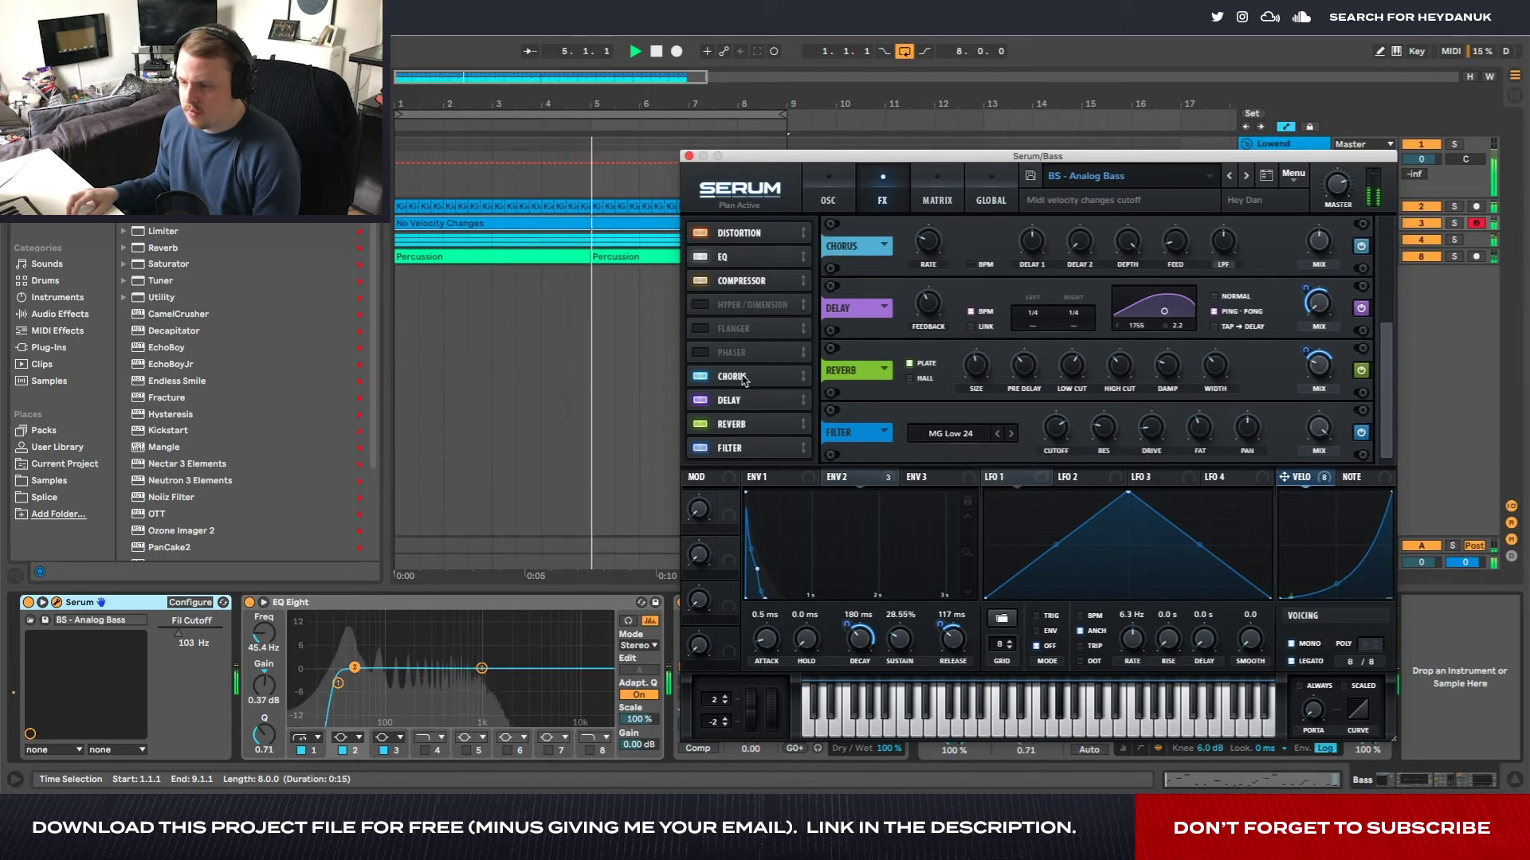
pyautogui.moveTo(1322, 243); pyautogui.dragTo(1324, 284)
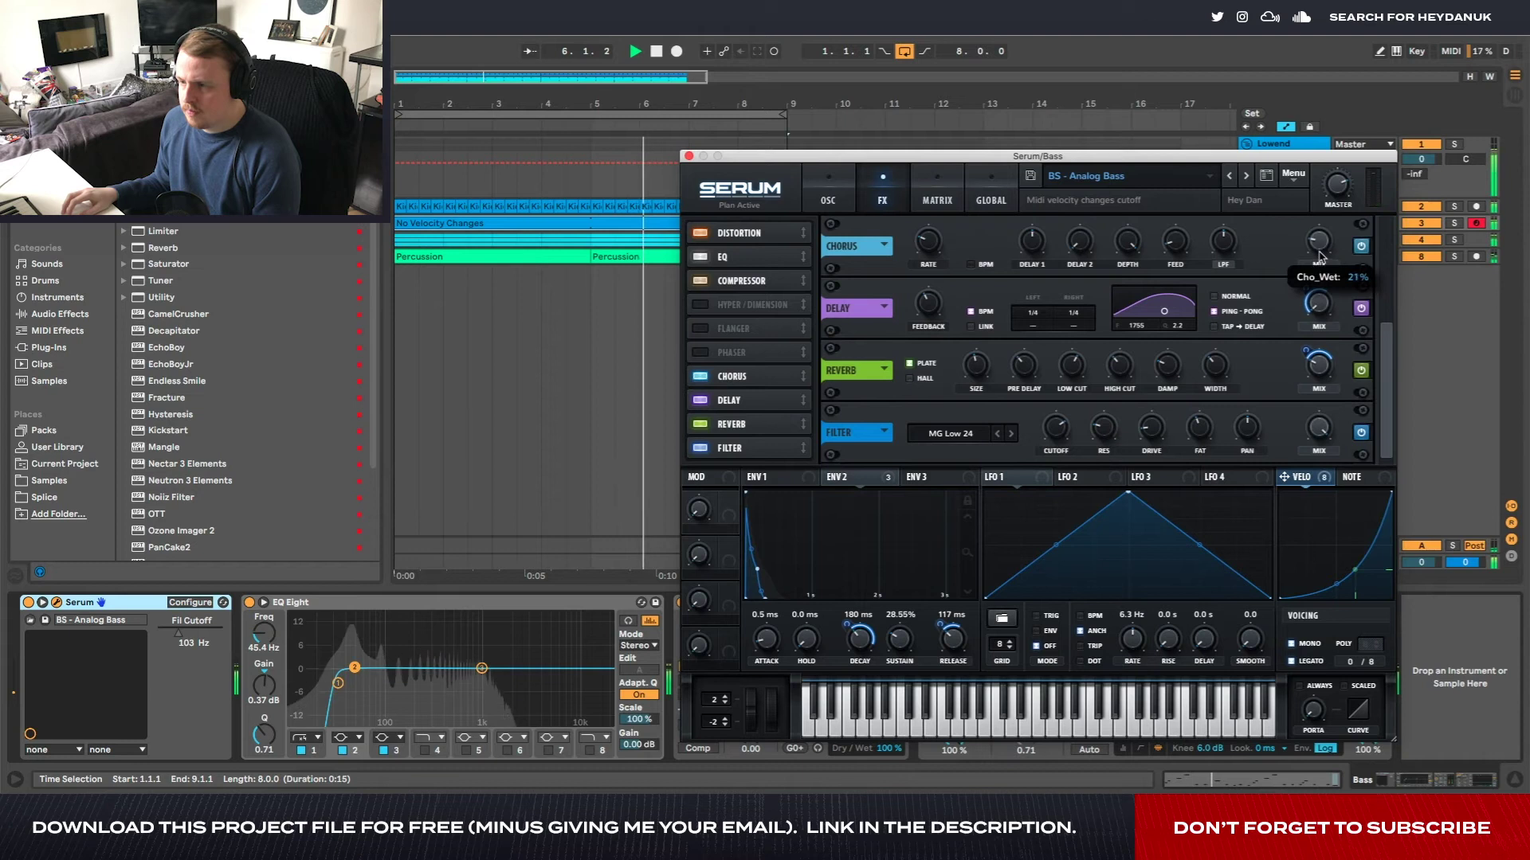
# Stop playback and review Serum's effects chain and oscillator page for parameters that velocity could modulate
pyautogui.scroll(5, 1378, 329)
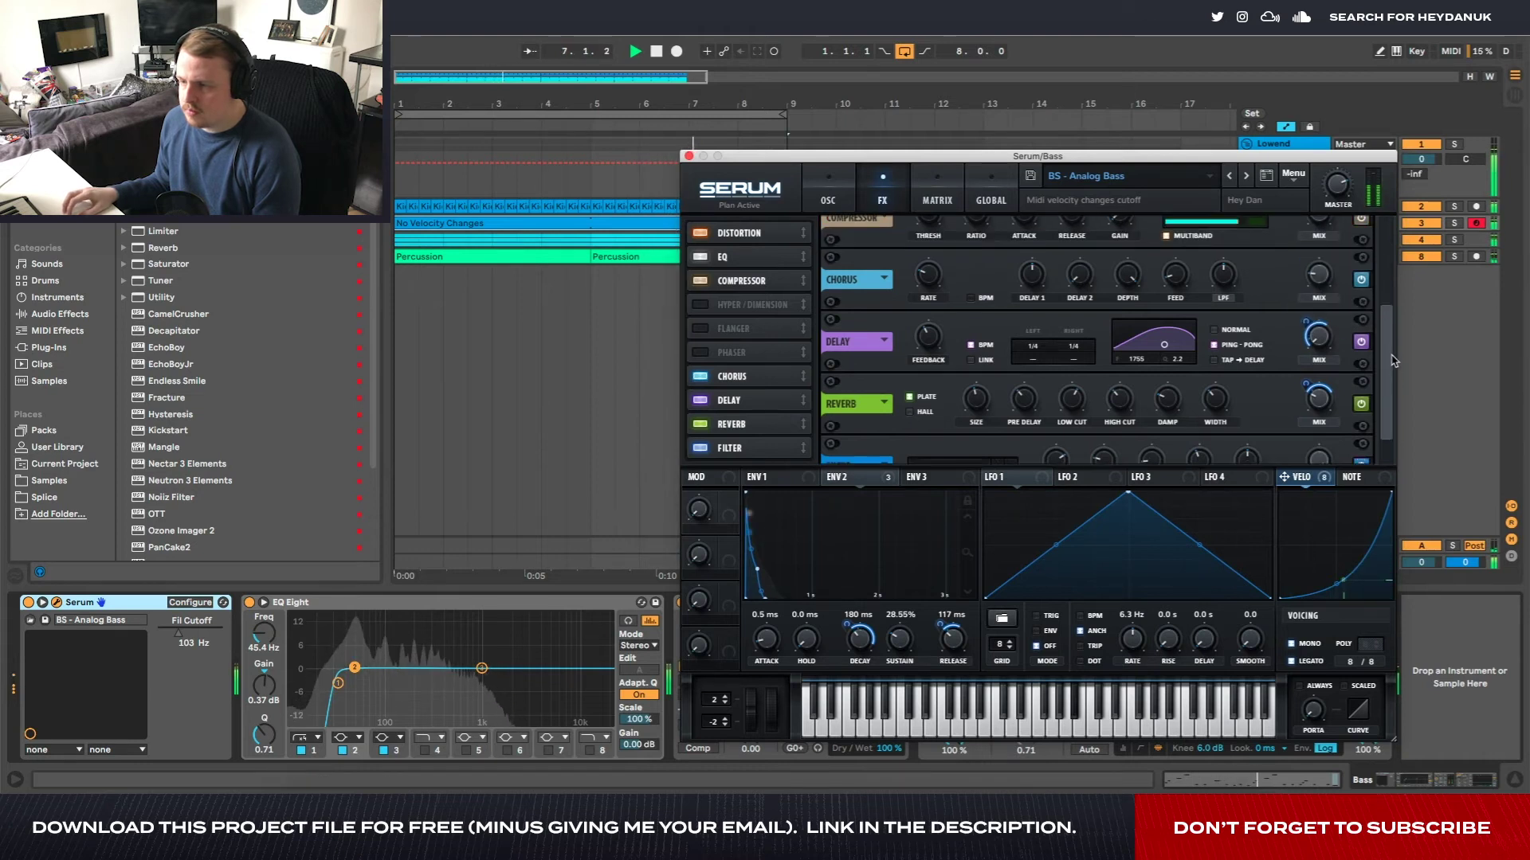
pyautogui.scroll(2, 1378, 329)
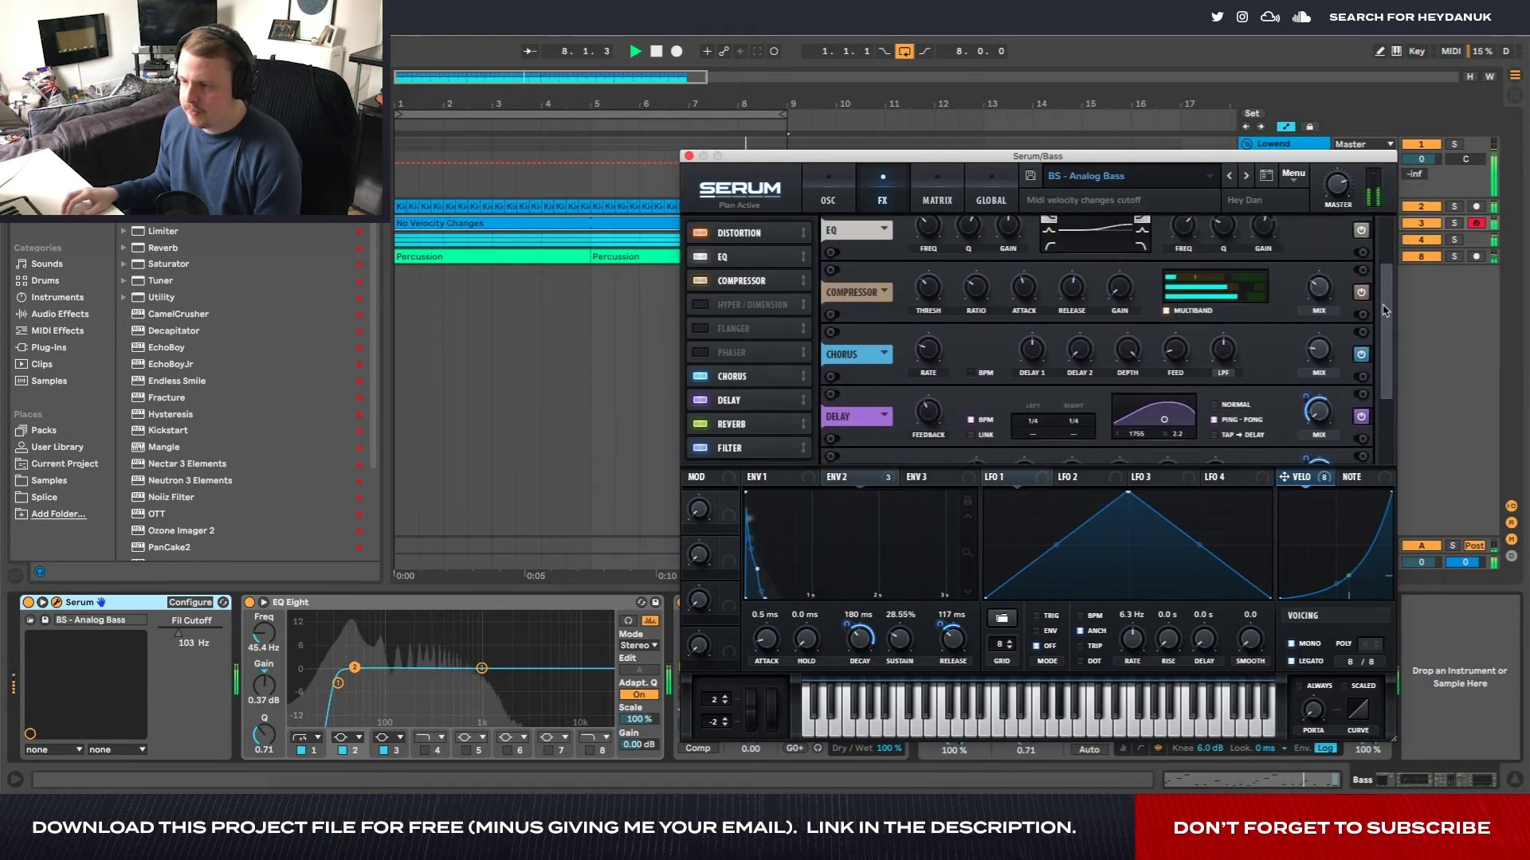
pyautogui.press('space')
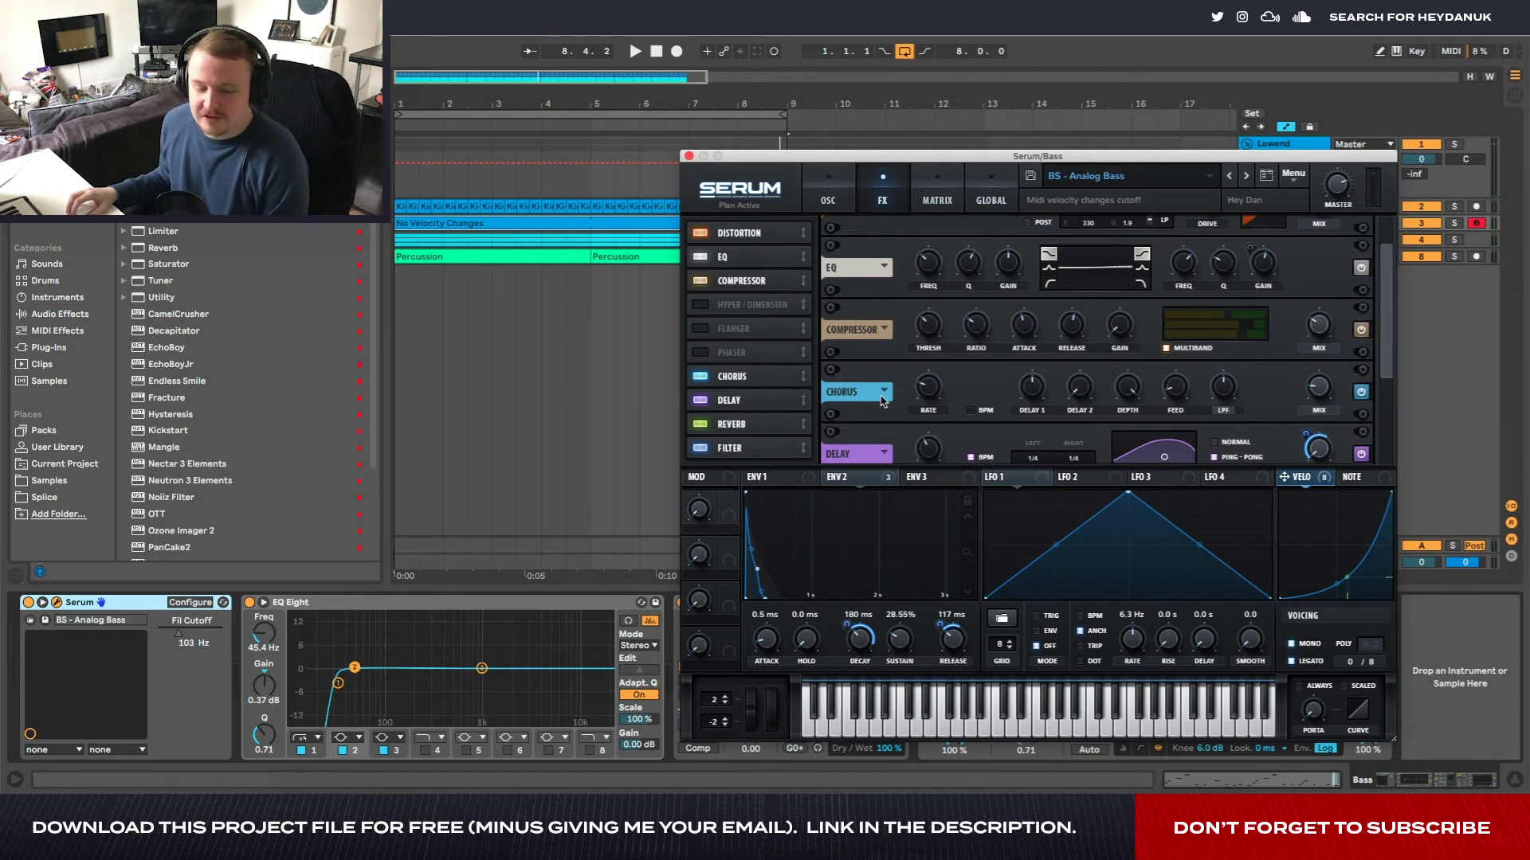
pyautogui.click(829, 200)
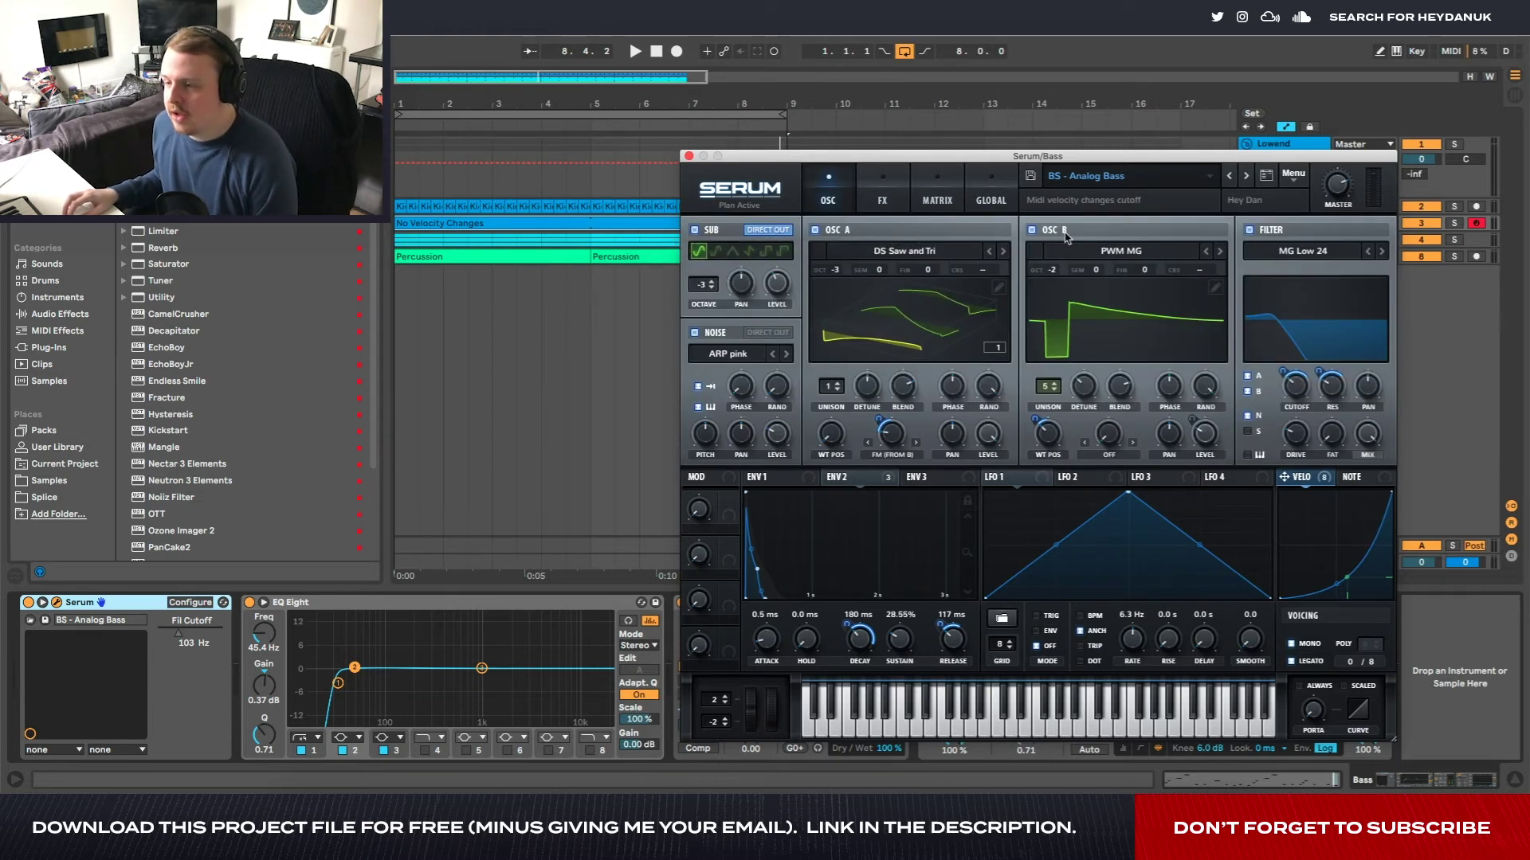
pyautogui.click(875, 198)
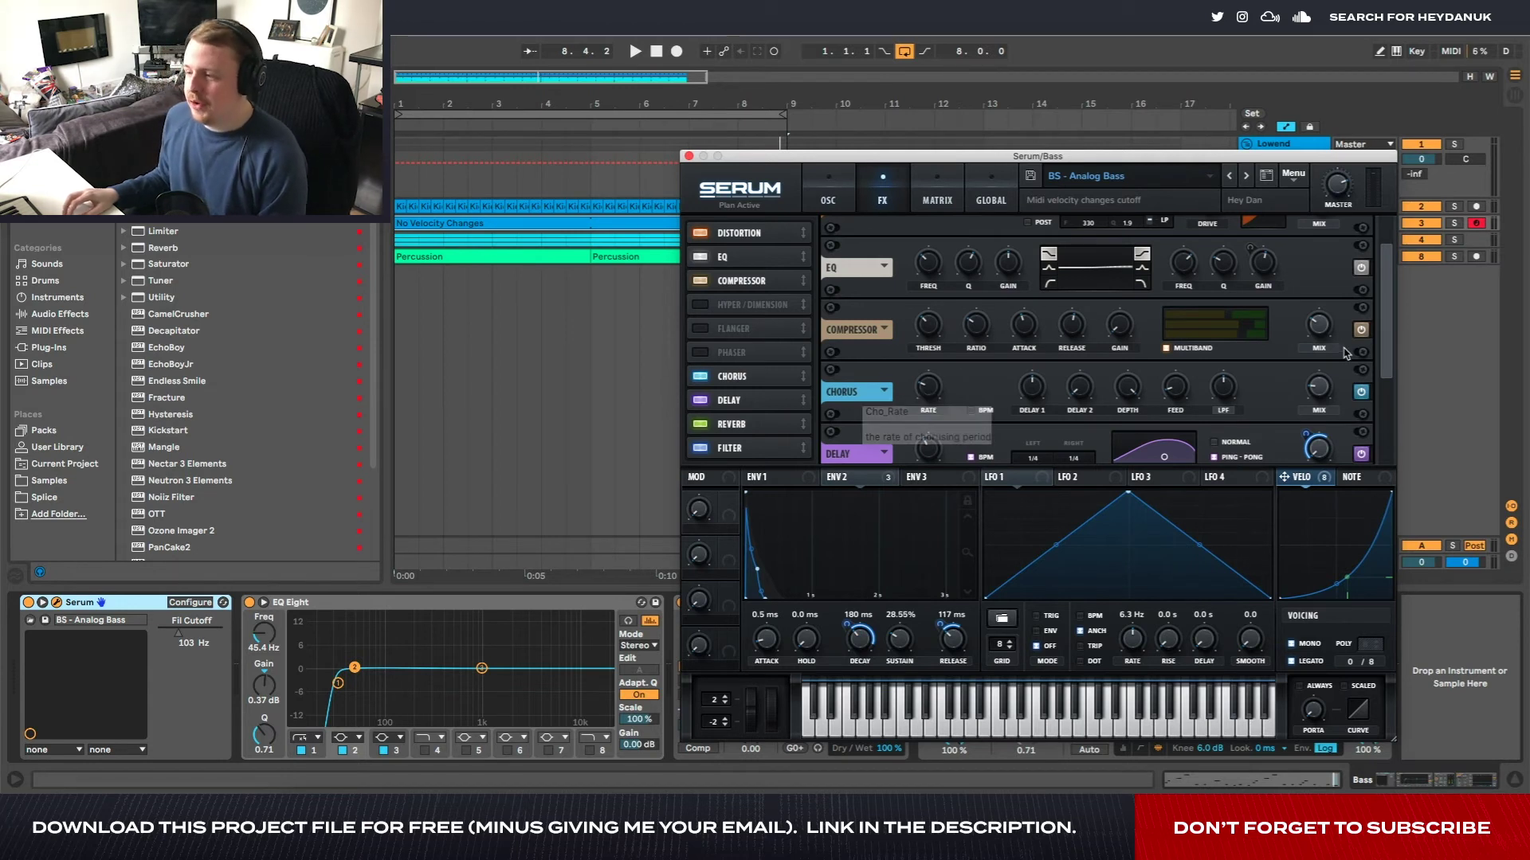
pyautogui.scroll(-1, 1390, 335)
pyautogui.scroll(-5, 1393, 318)
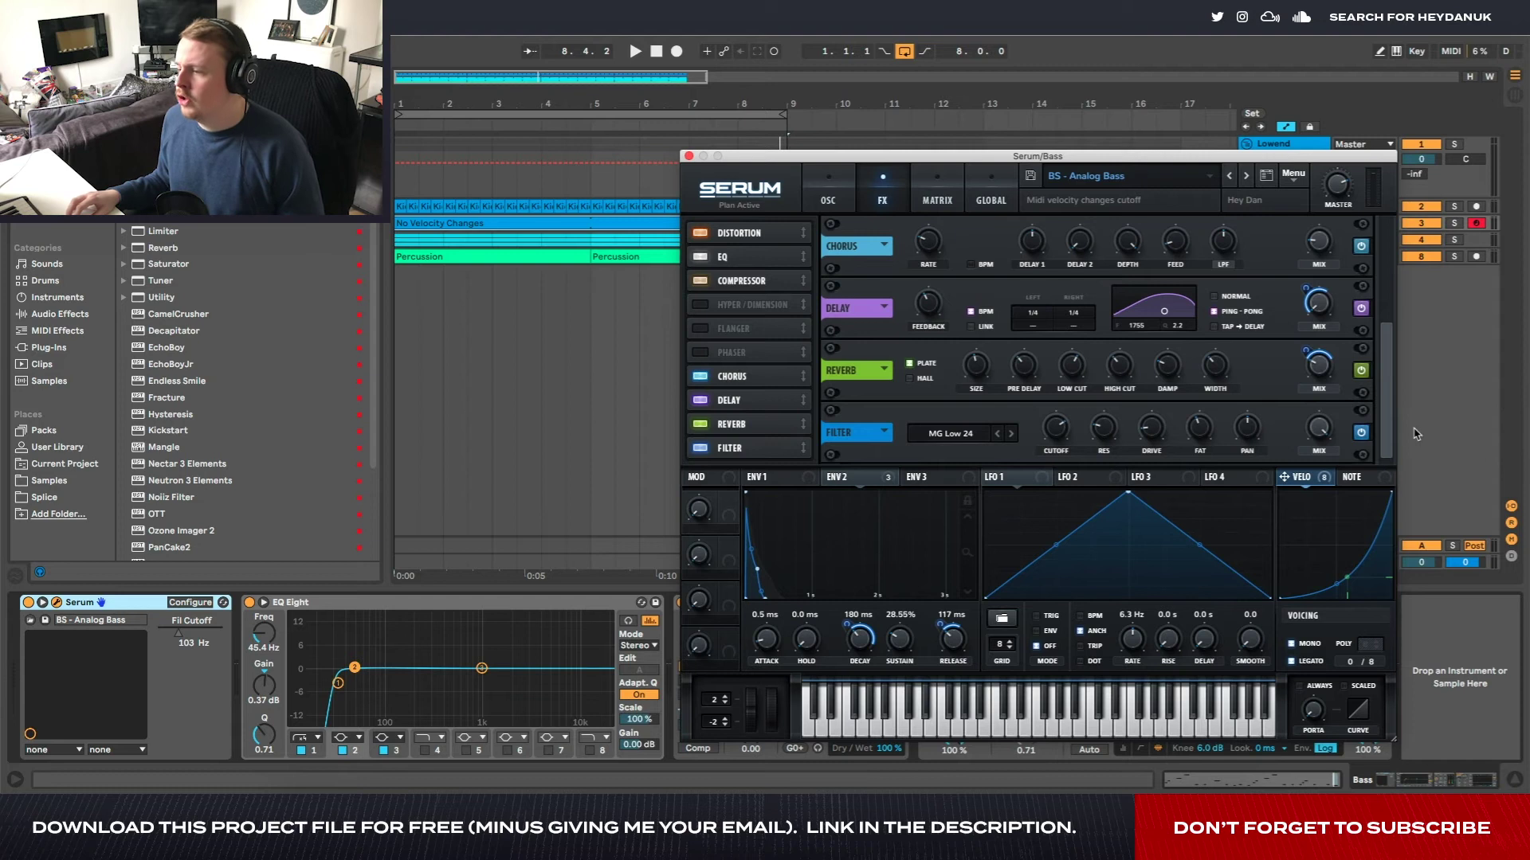
pyautogui.scroll(5, 1388, 430)
pyautogui.scroll(-5, 1388, 431)
# Play the loop, lower Serum's main filter cutoff to 81 Hz, and readjust the velocity amount on it
pyautogui.press('space')
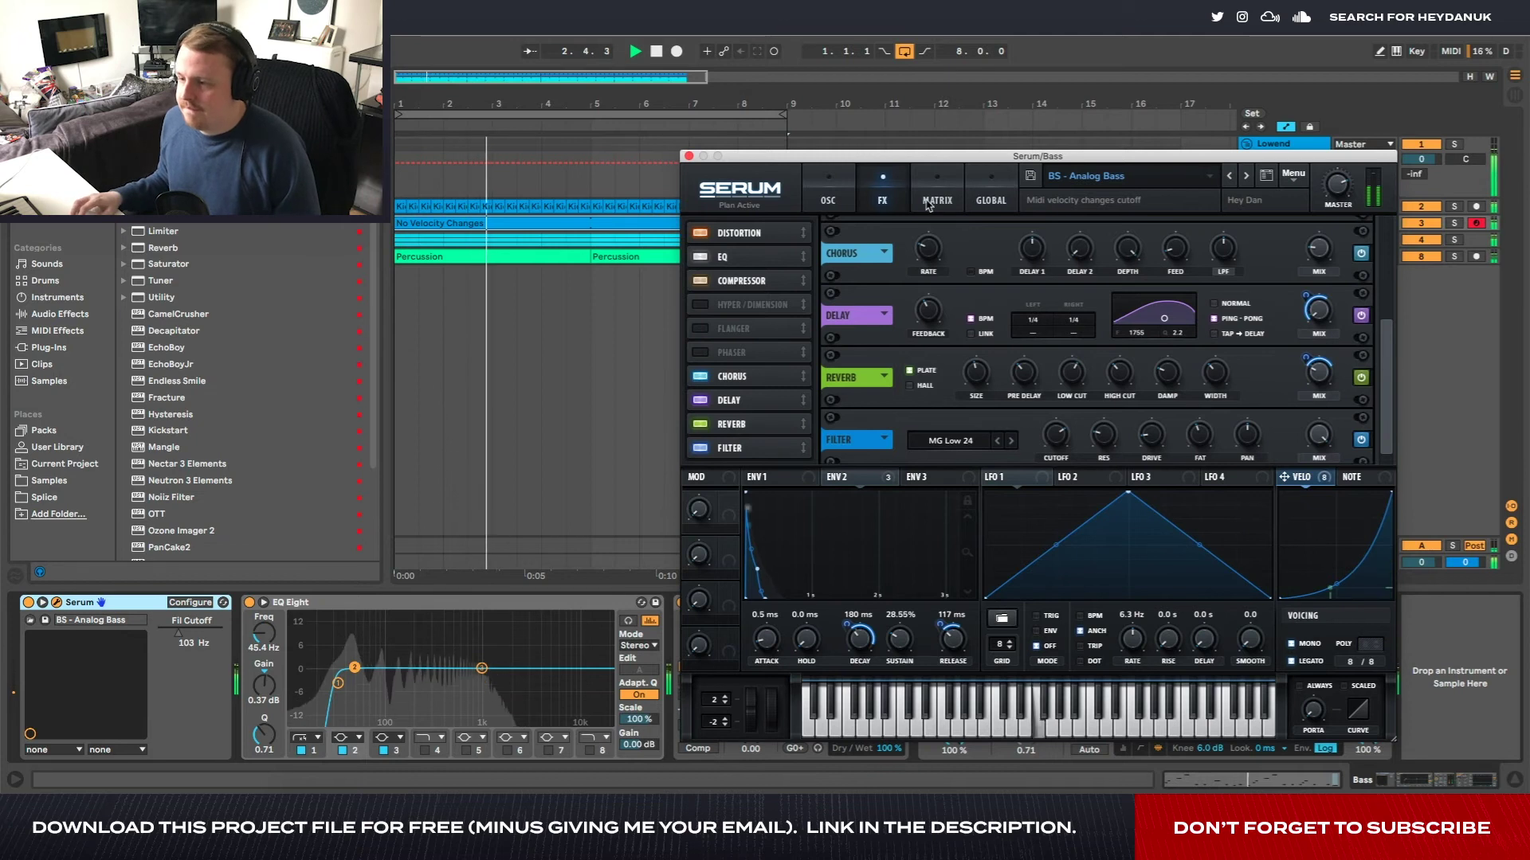
pyautogui.click(831, 181)
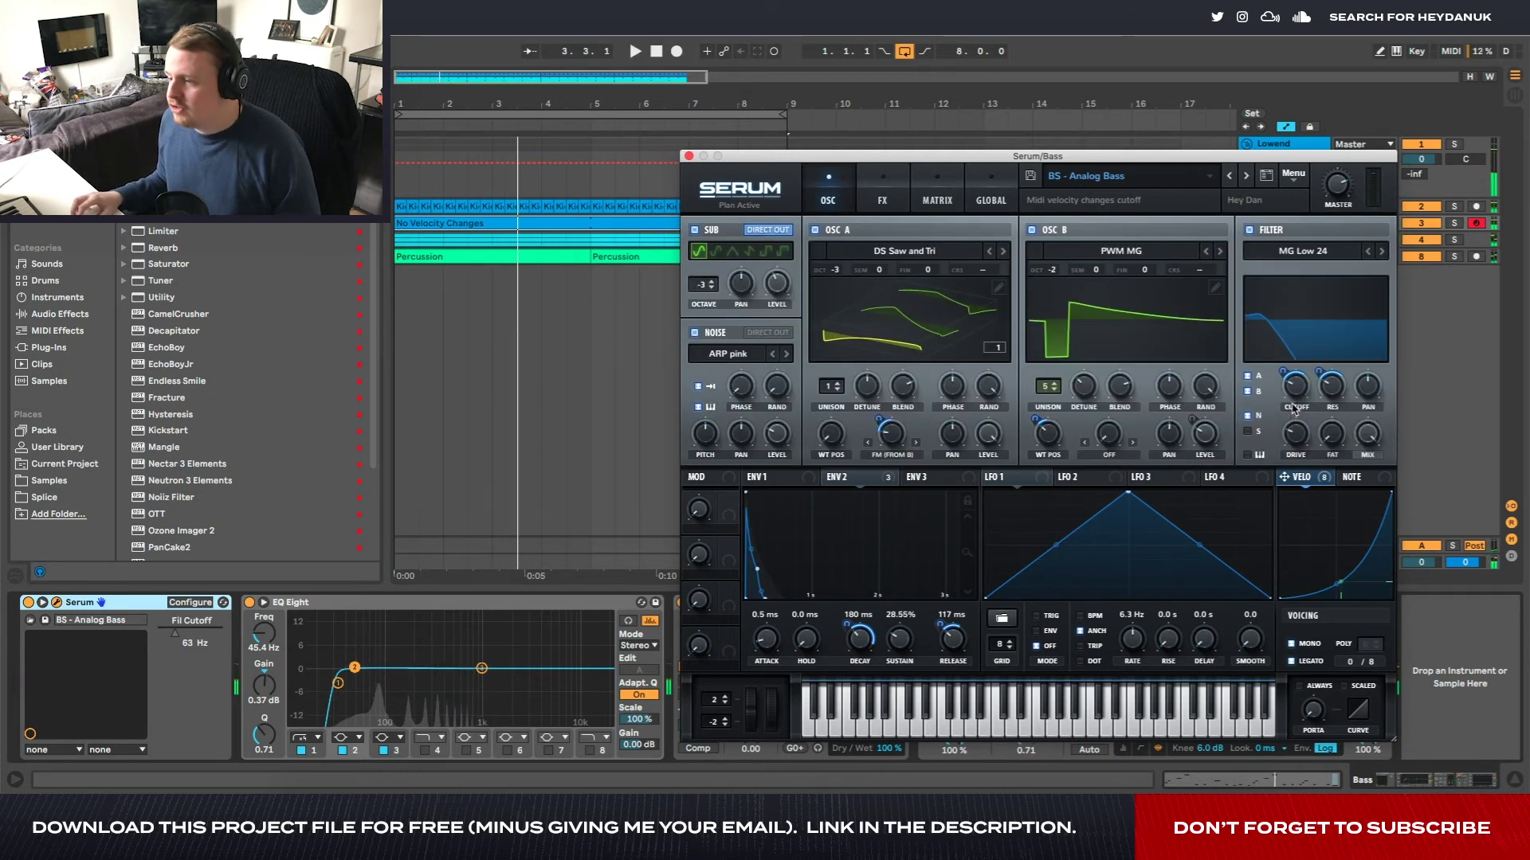
pyautogui.moveTo(1296, 382); pyautogui.dragTo(1296, 392)
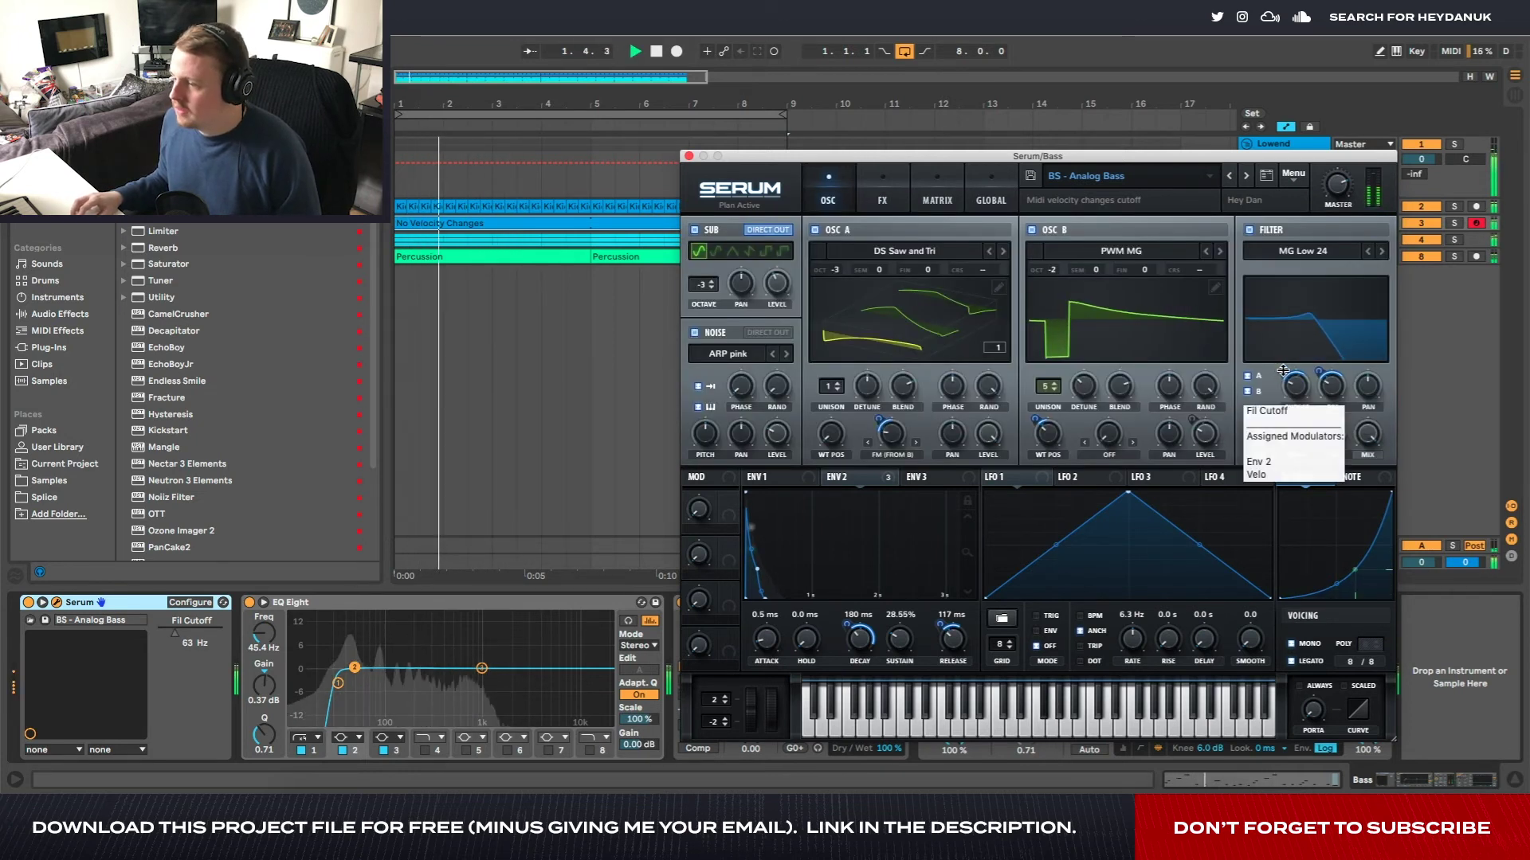
pyautogui.moveTo(1283, 377)
pyautogui.moveTo(1283, 376); pyautogui.dragTo(1284, 370)
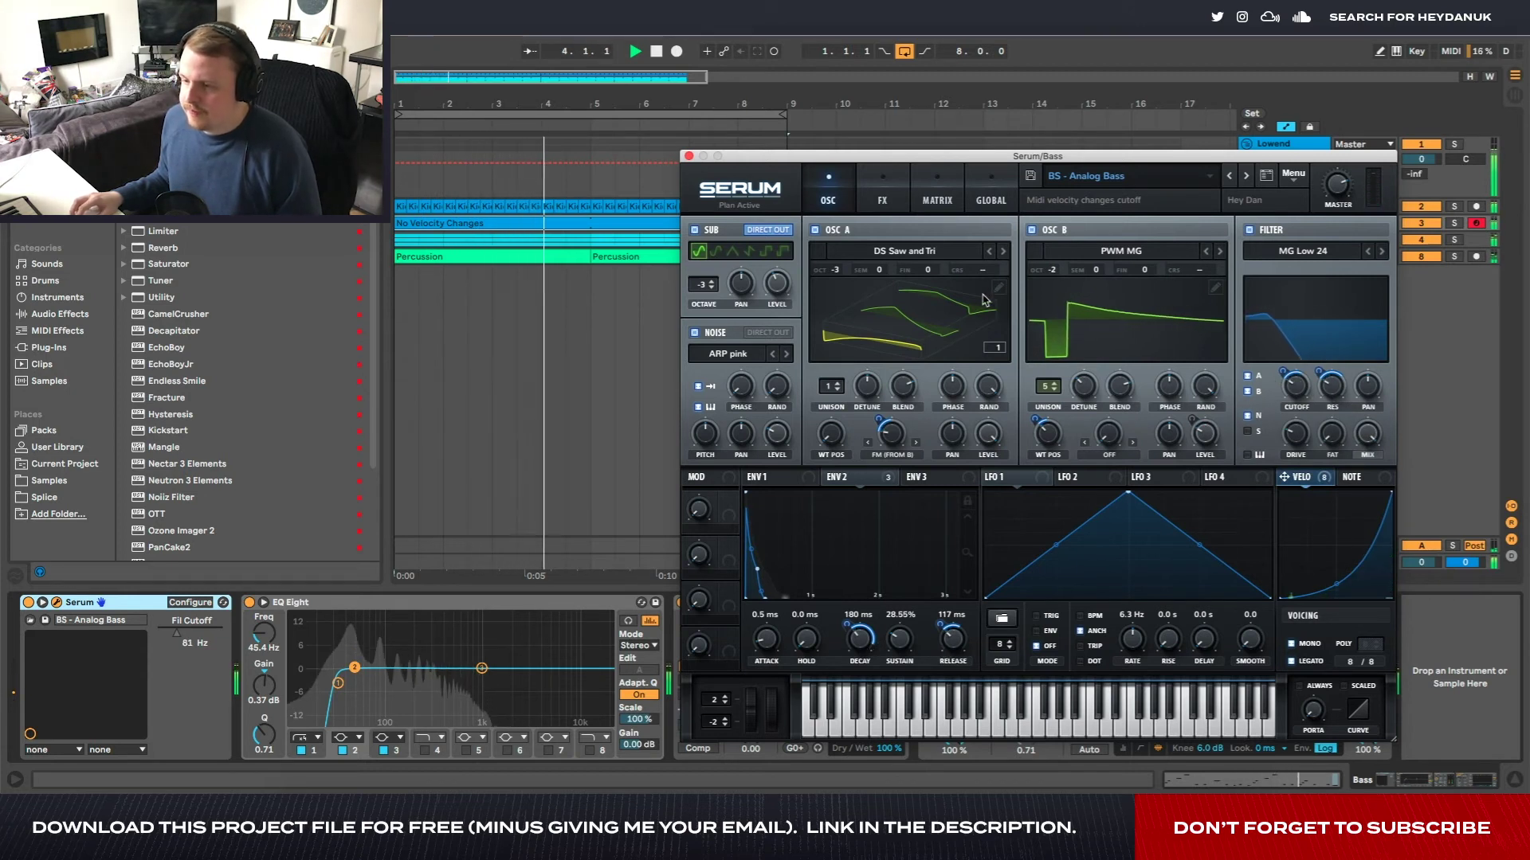
# Hide the Serum window and play the Bass track's With Velocity Changes clip from bar 9
pyautogui.press('super+alt+p')
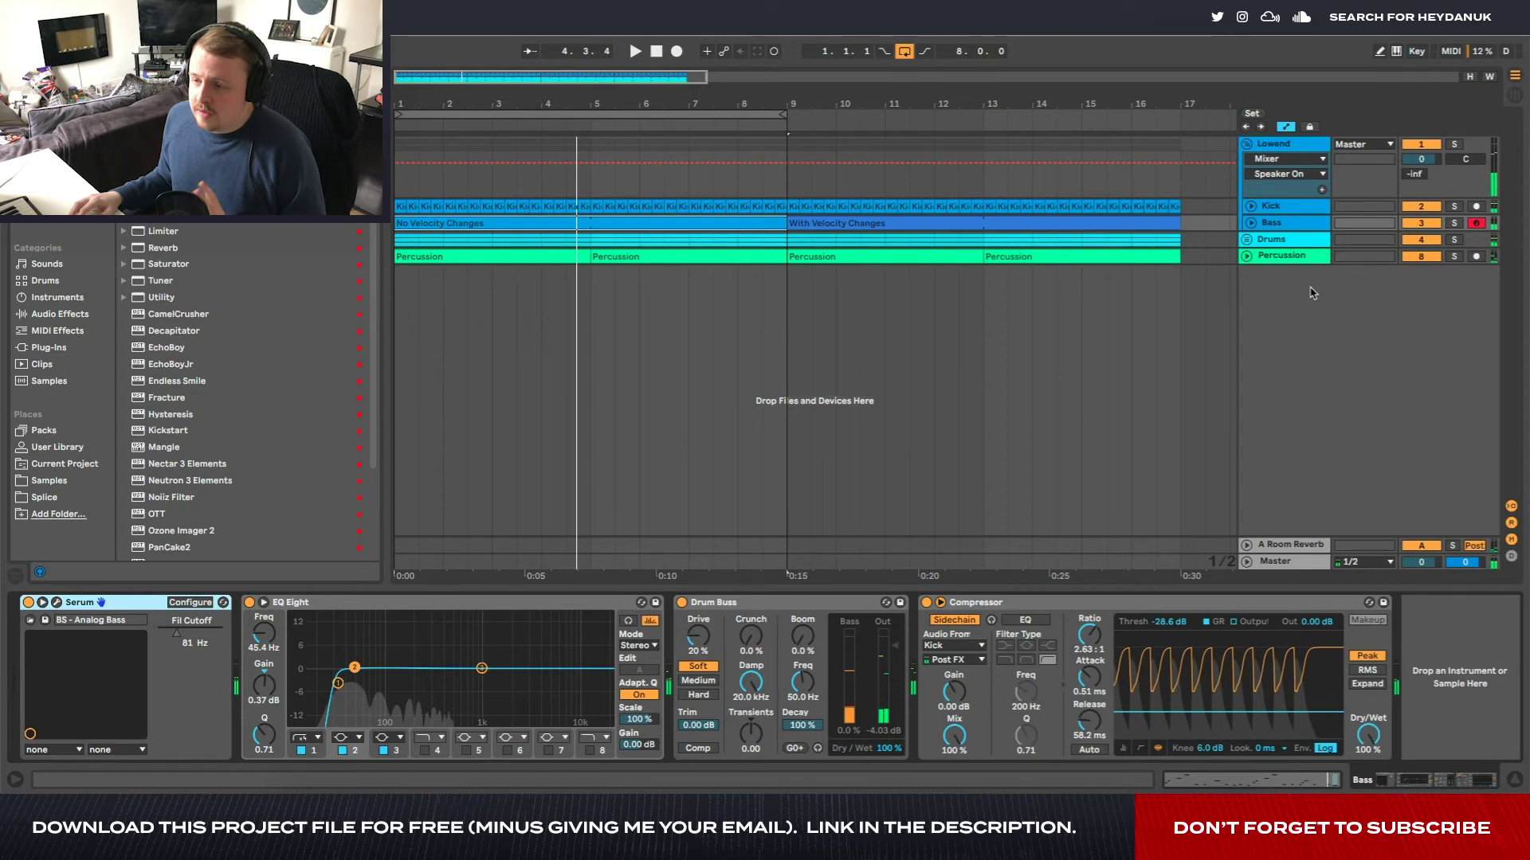
pyautogui.click(1295, 225)
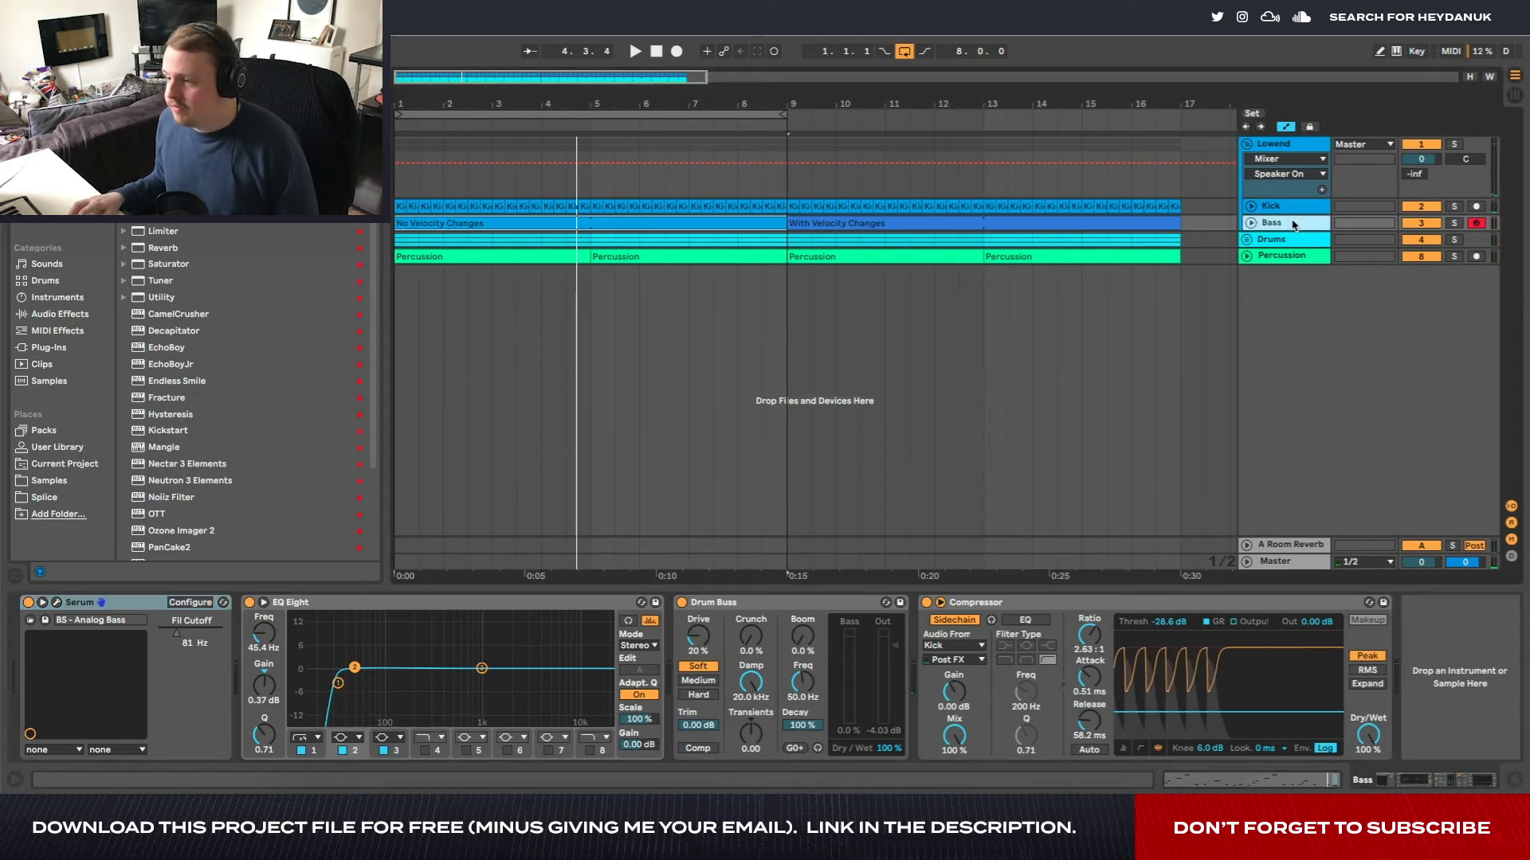
pyautogui.click(862, 221)
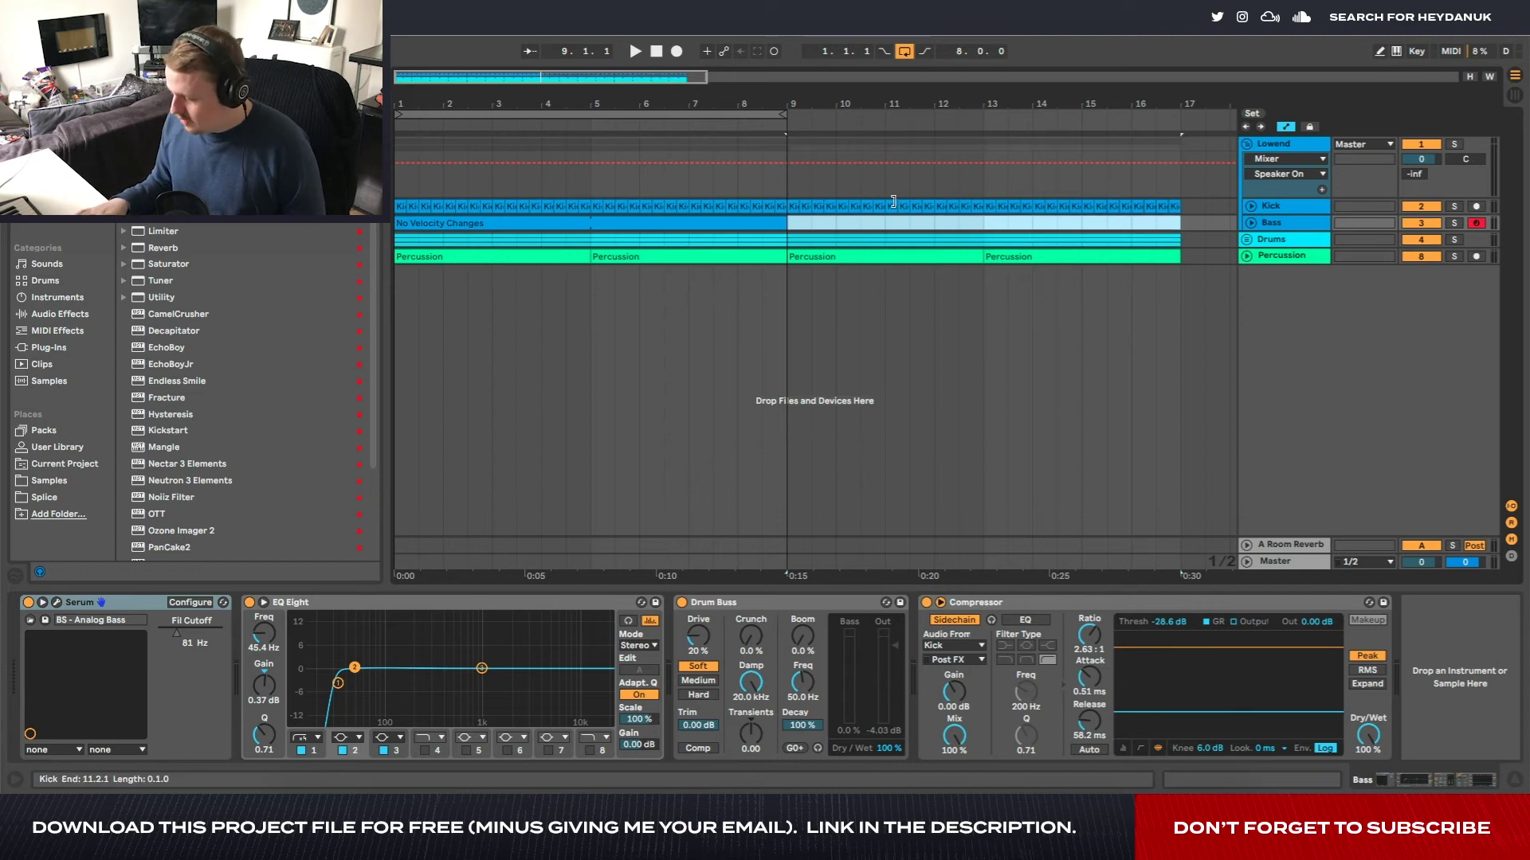
pyautogui.press('space')
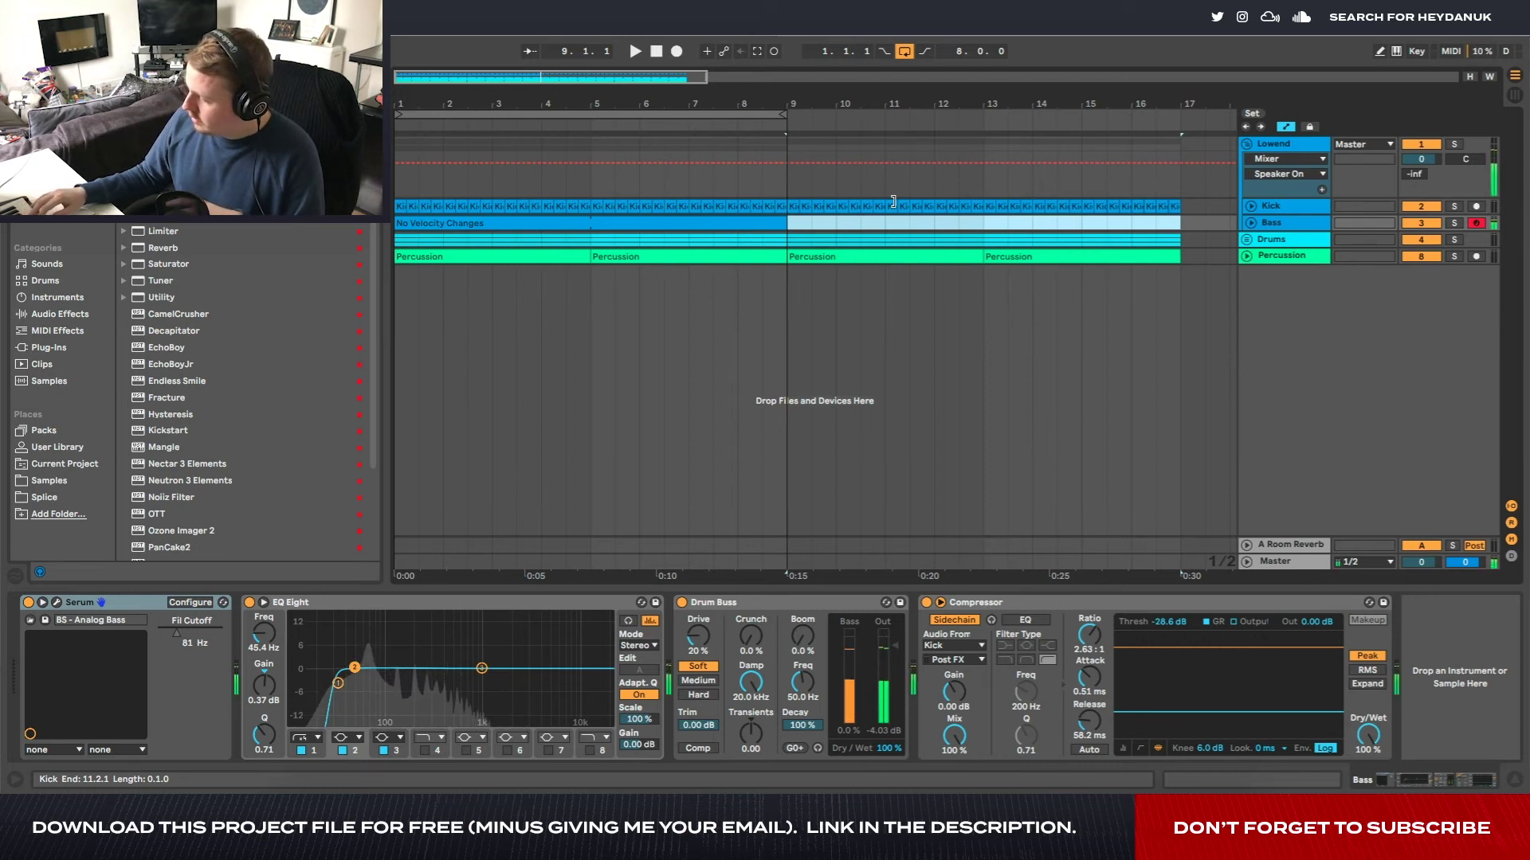
# Duplicate the Bass track and load the LD - Train Horn preset in the copy's Serum
pyautogui.click(893, 202)
pyautogui.click(1272, 224)
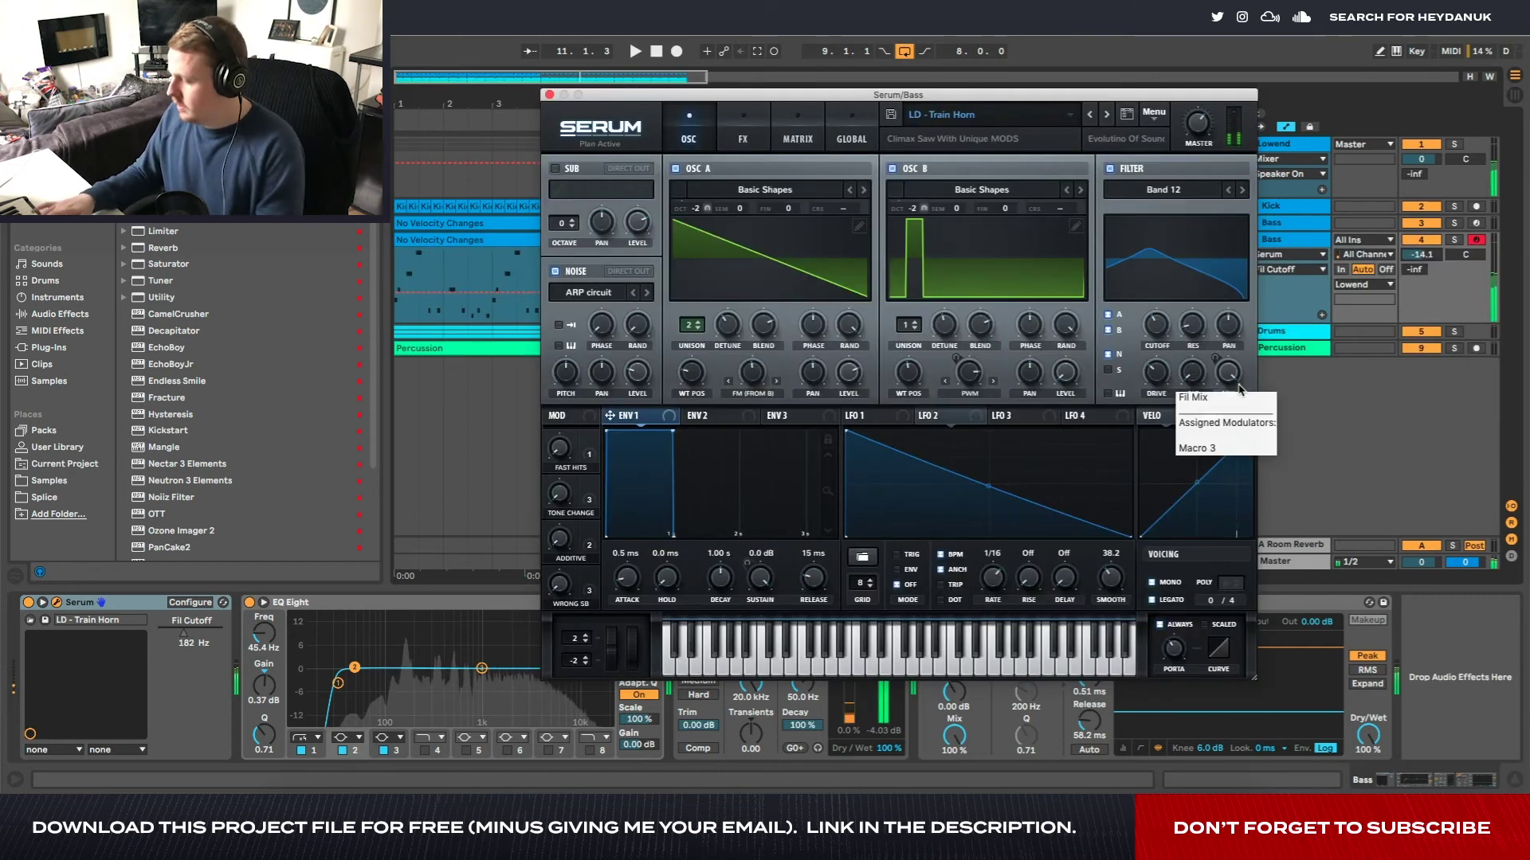
# Assign velocity as a modulator of Serum's filter cutoff and resonance, and lower the base cutoff to 13 Hz
pyautogui.moveTo(1144, 415); pyautogui.dragTo(1159, 327)
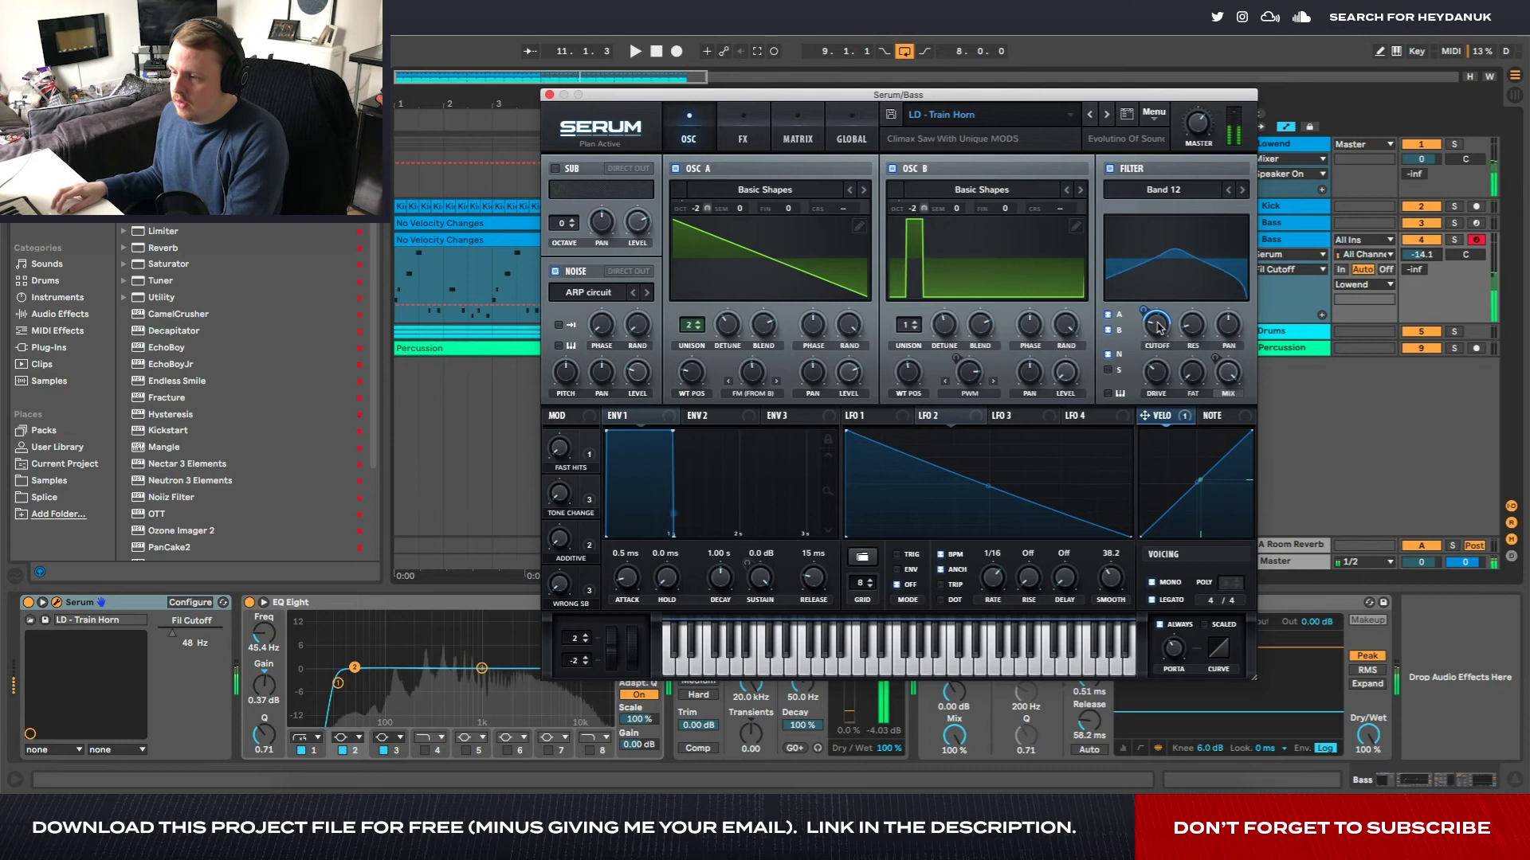
pyautogui.moveTo(1144, 415); pyautogui.dragTo(1195, 333)
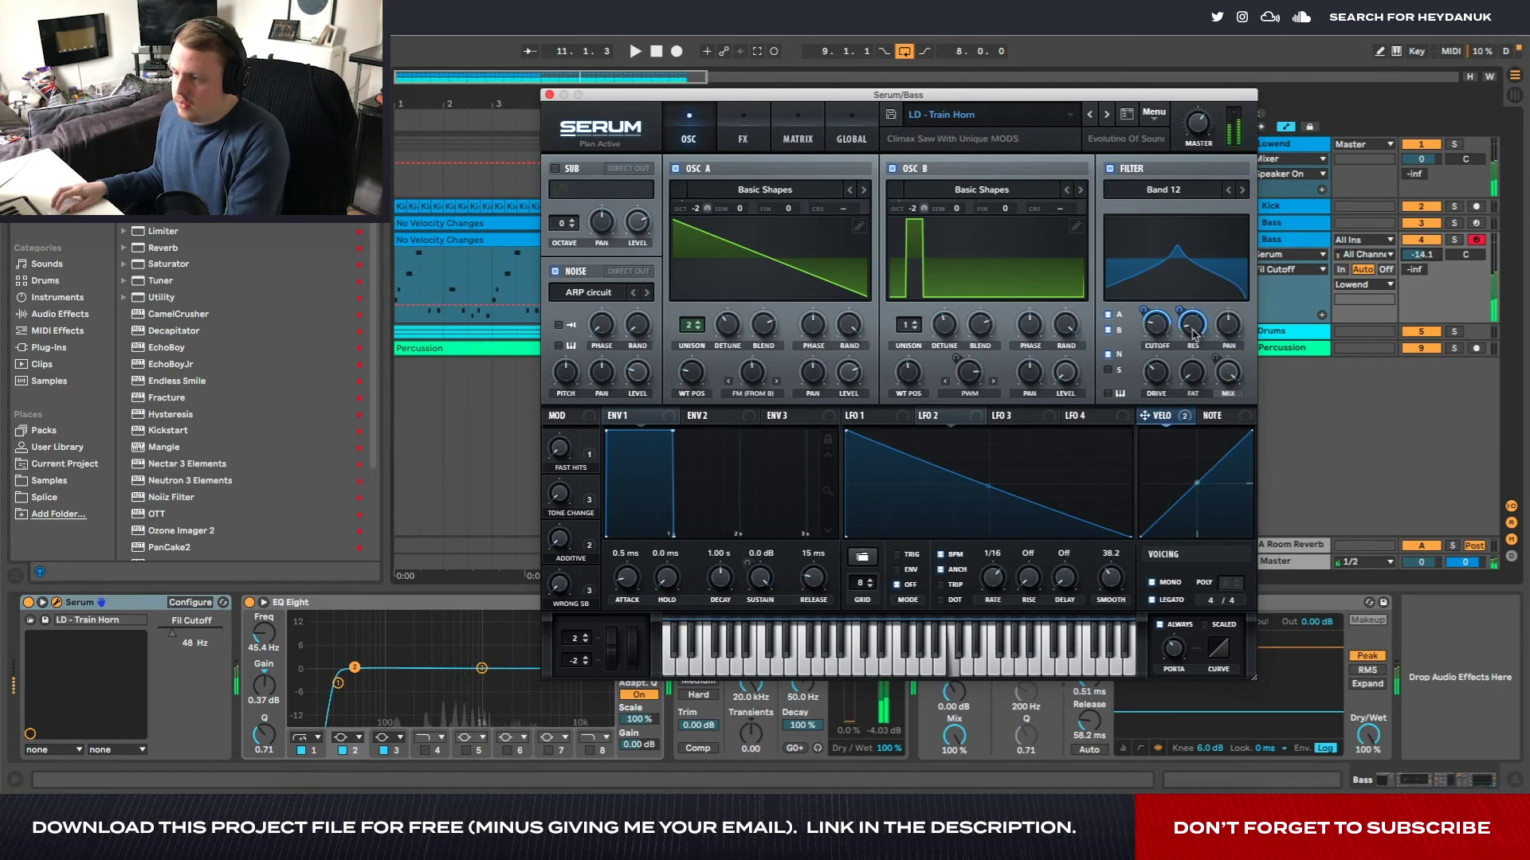
pyautogui.moveTo(1179, 311)
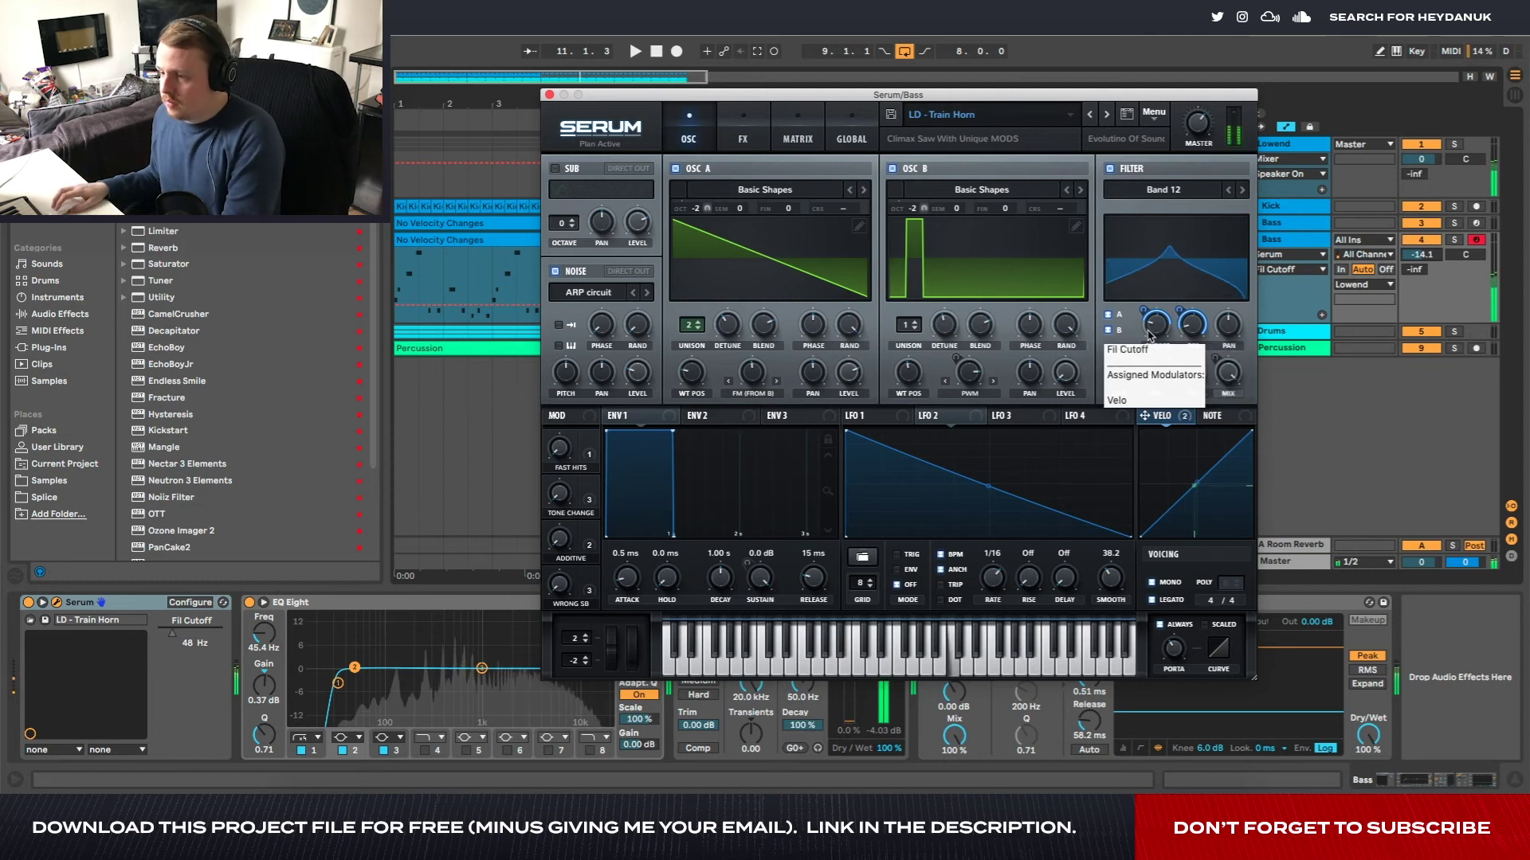
pyautogui.moveTo(1159, 322); pyautogui.dragTo(1162, 334)
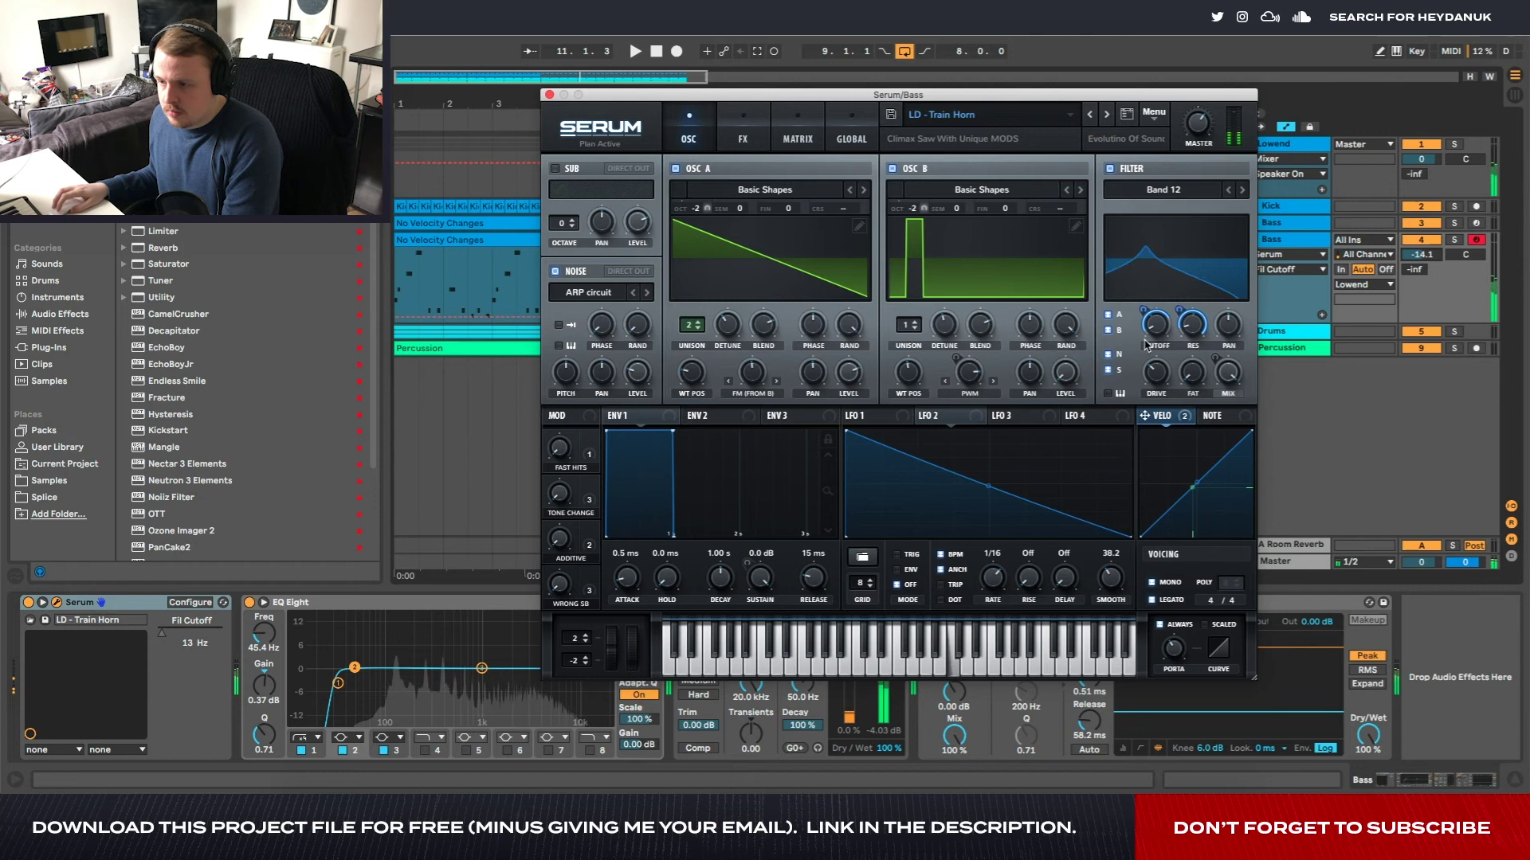
# Play the loop while raising the duplicated Bass track's volume to -10.7 dB and slightly bending Serum's velocity curve
pyautogui.press('space')
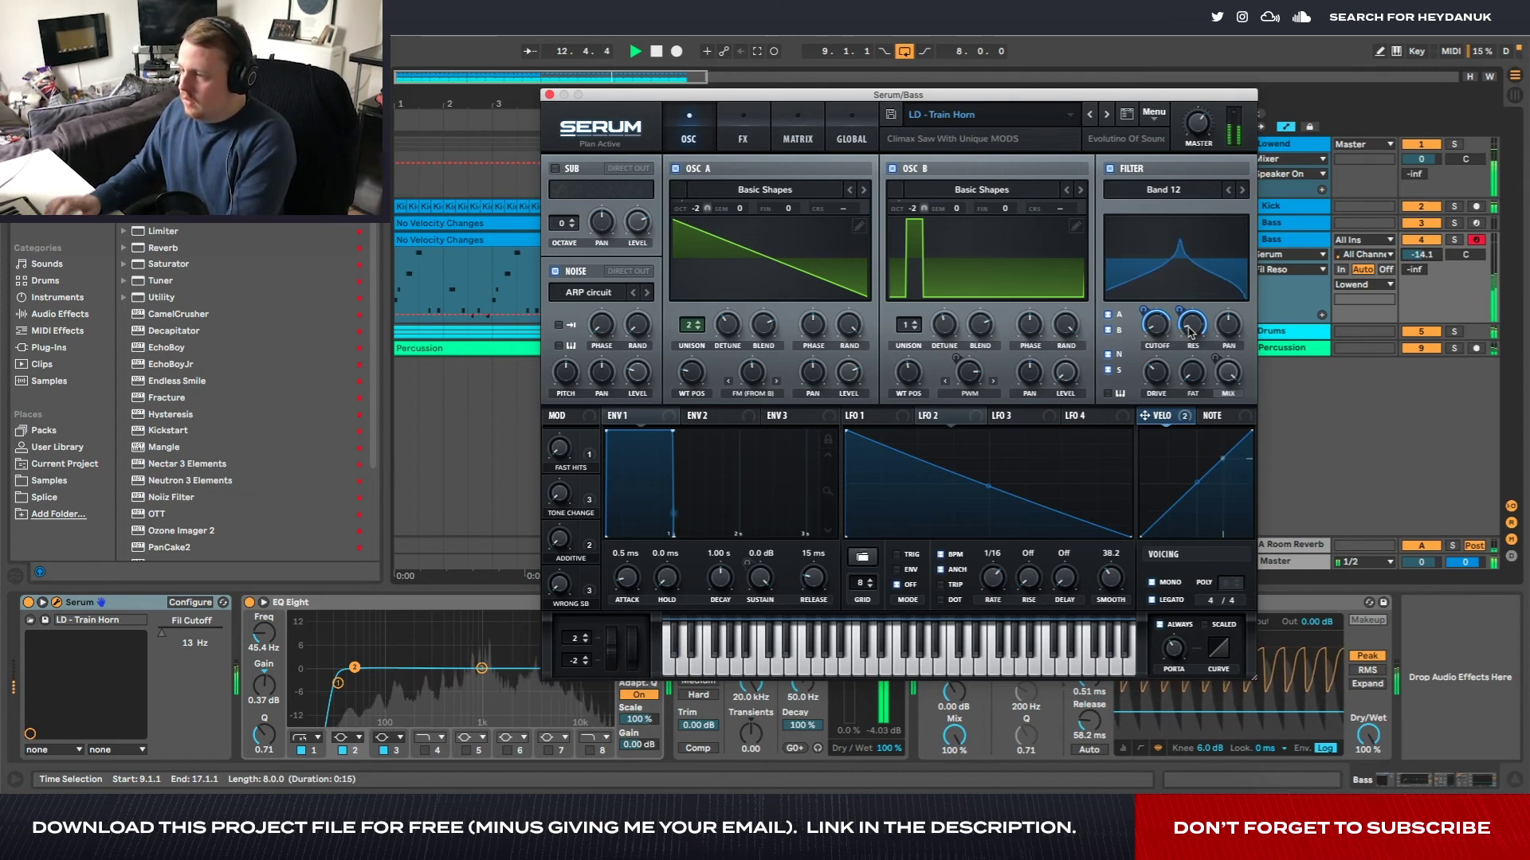
pyautogui.moveTo(1421, 255); pyautogui.dragTo(1422, 232)
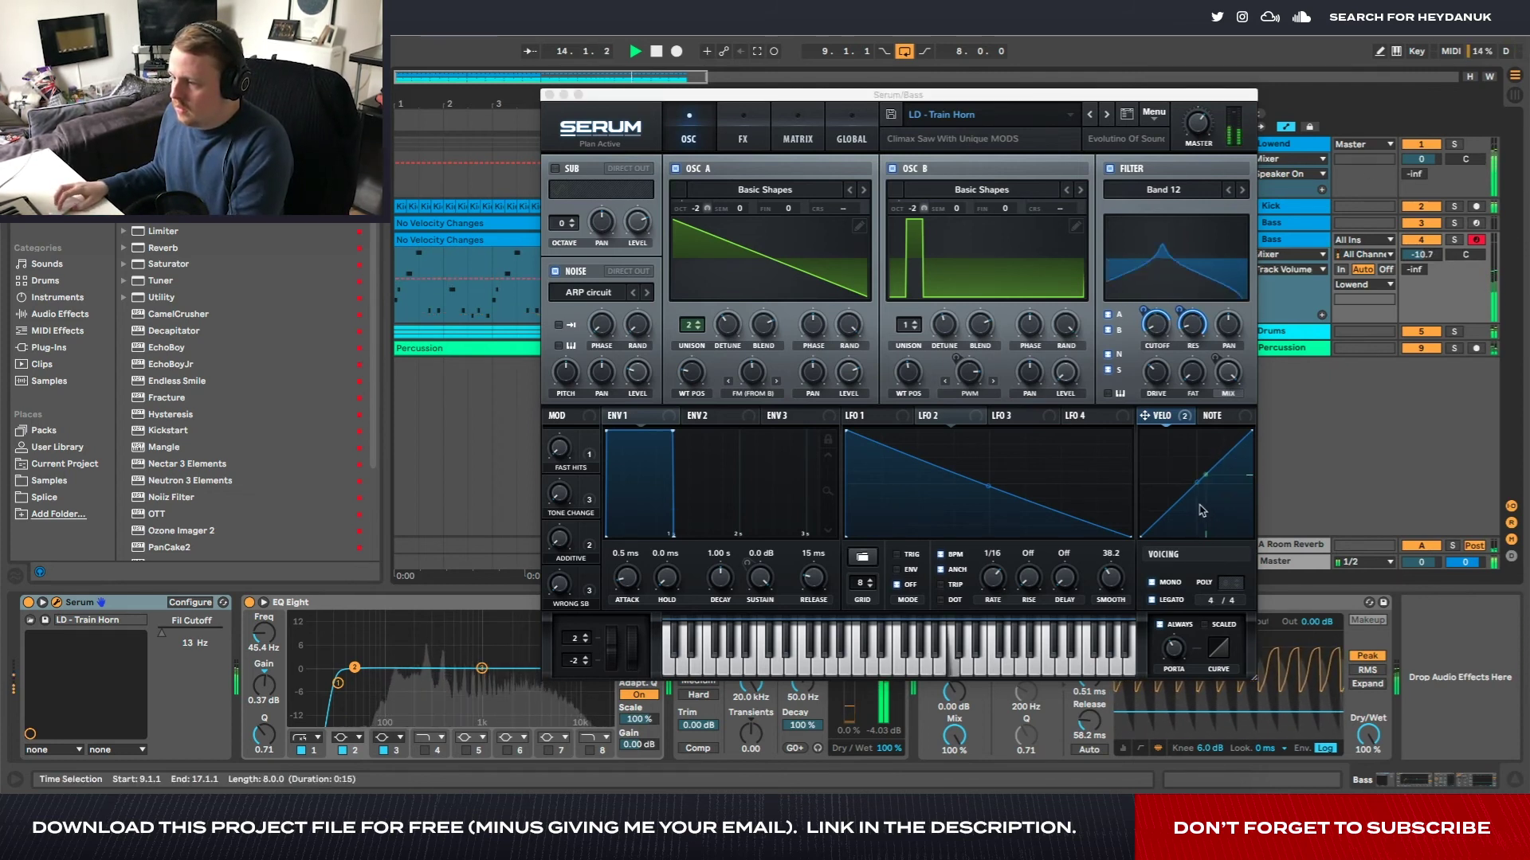
pyautogui.moveTo(1206, 489); pyautogui.dragTo(1200, 489)
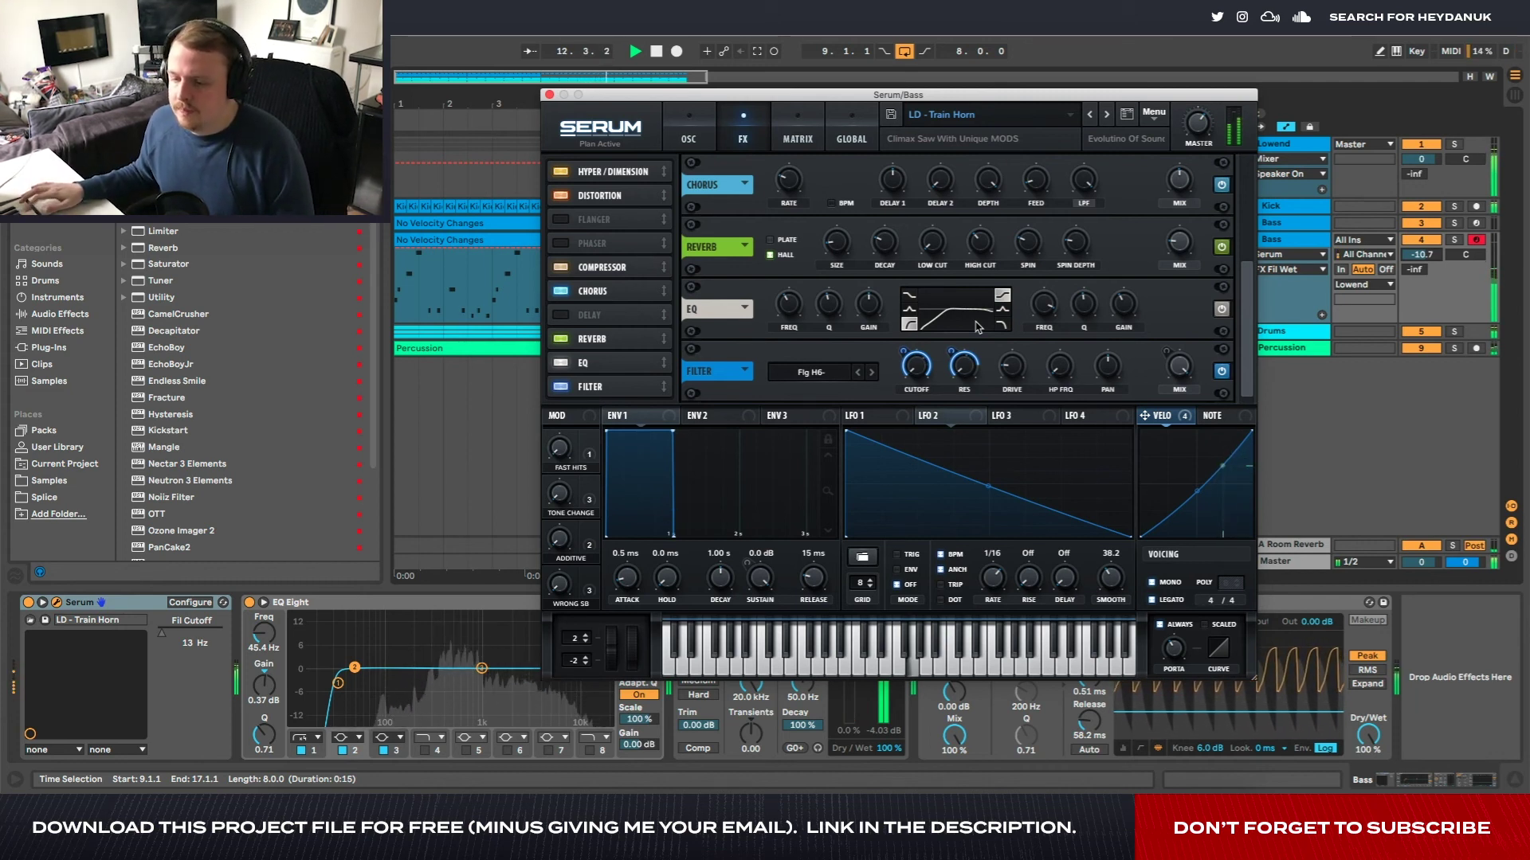
pyautogui.press('space')
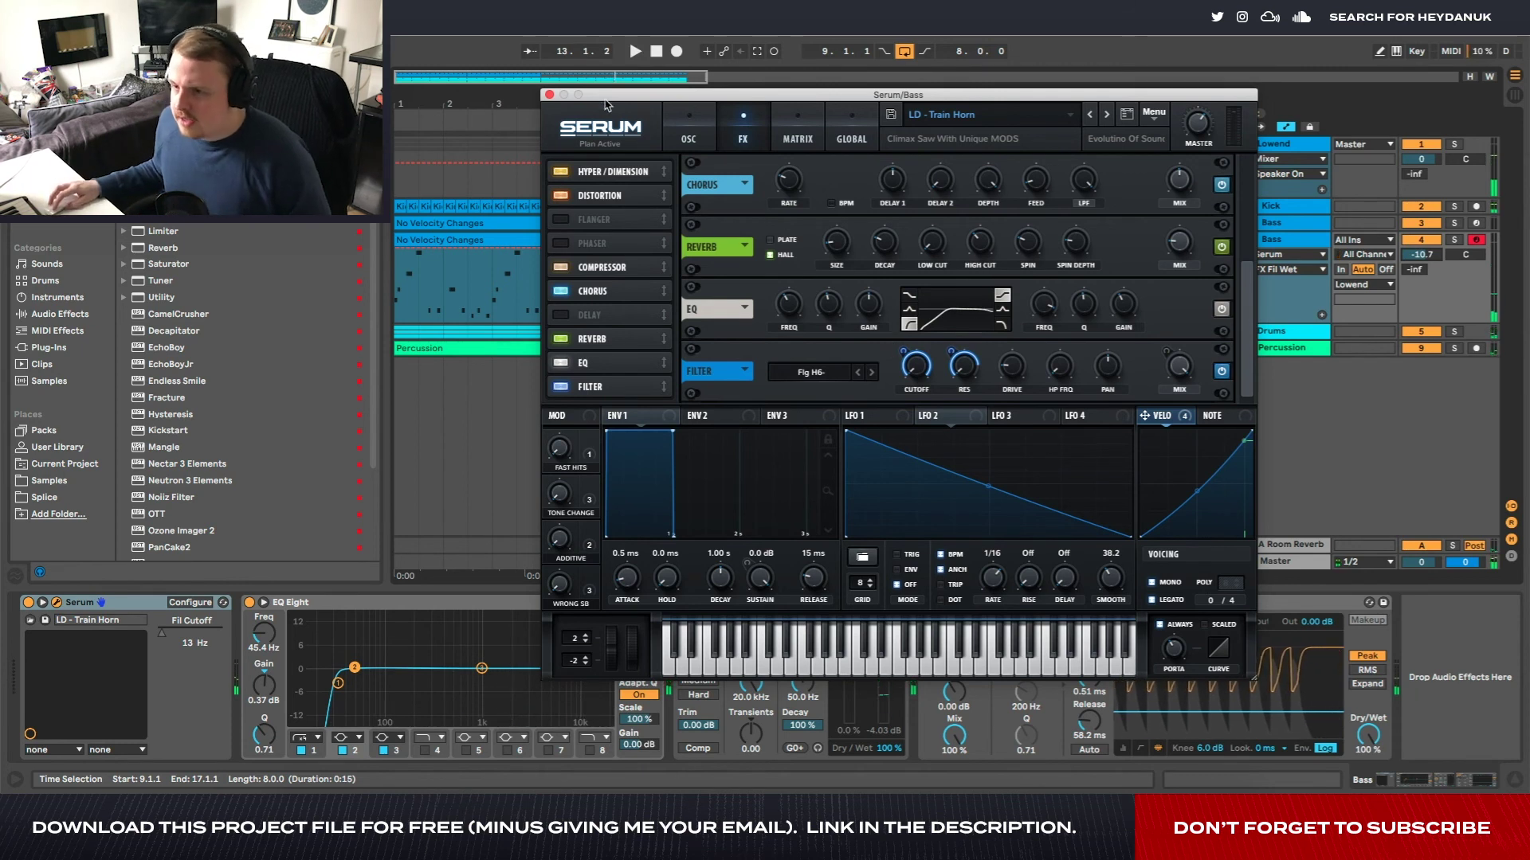
pyautogui.click(549, 95)
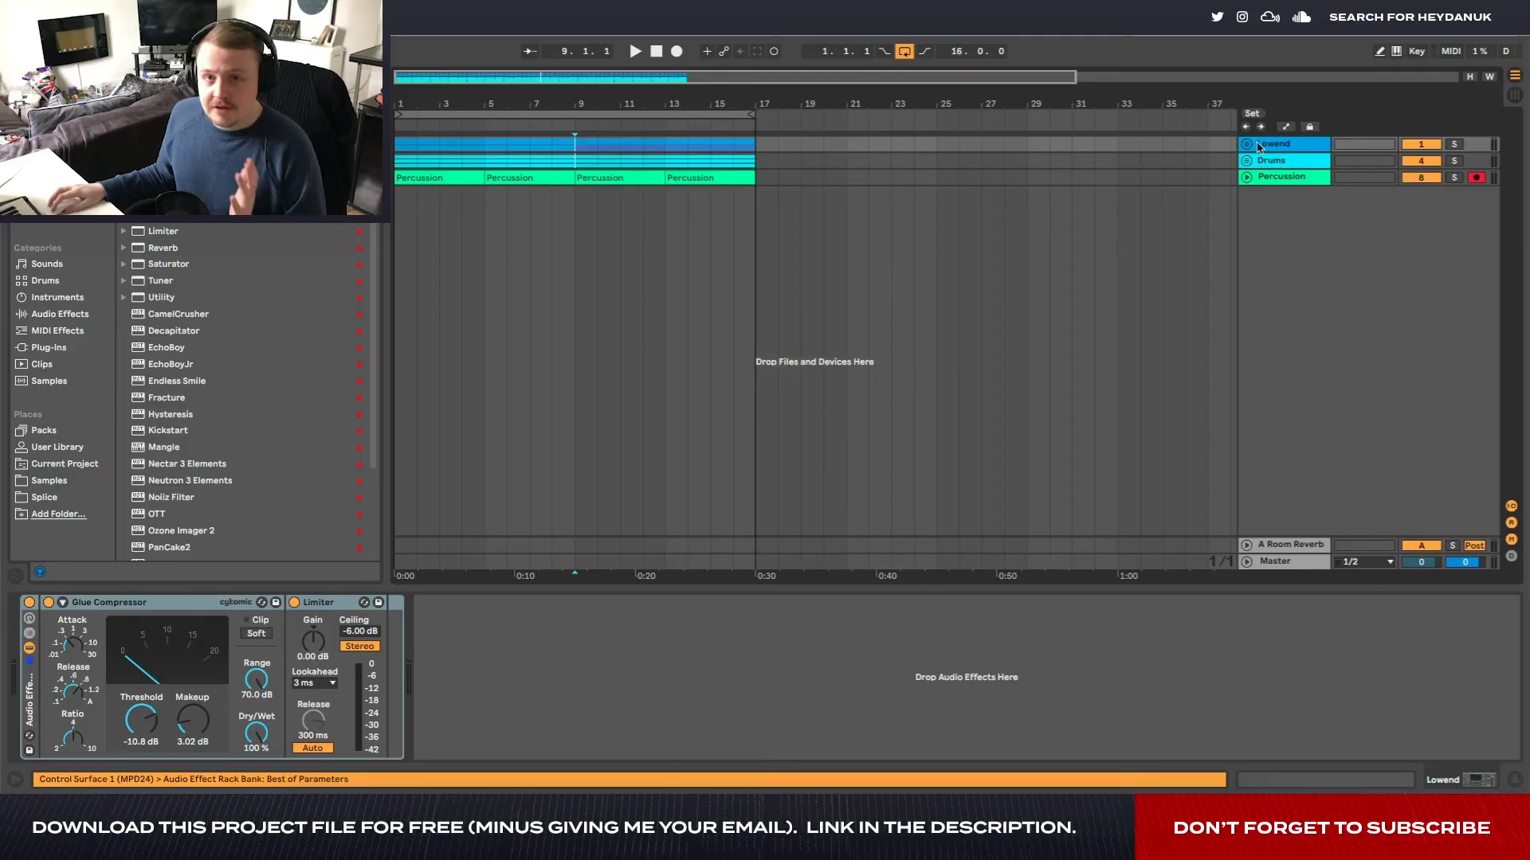
# Unfold the Lowend and Drums groups and the Percussion track, and select the Bass track
pyautogui.click(1248, 145)
pyautogui.click(1283, 223)
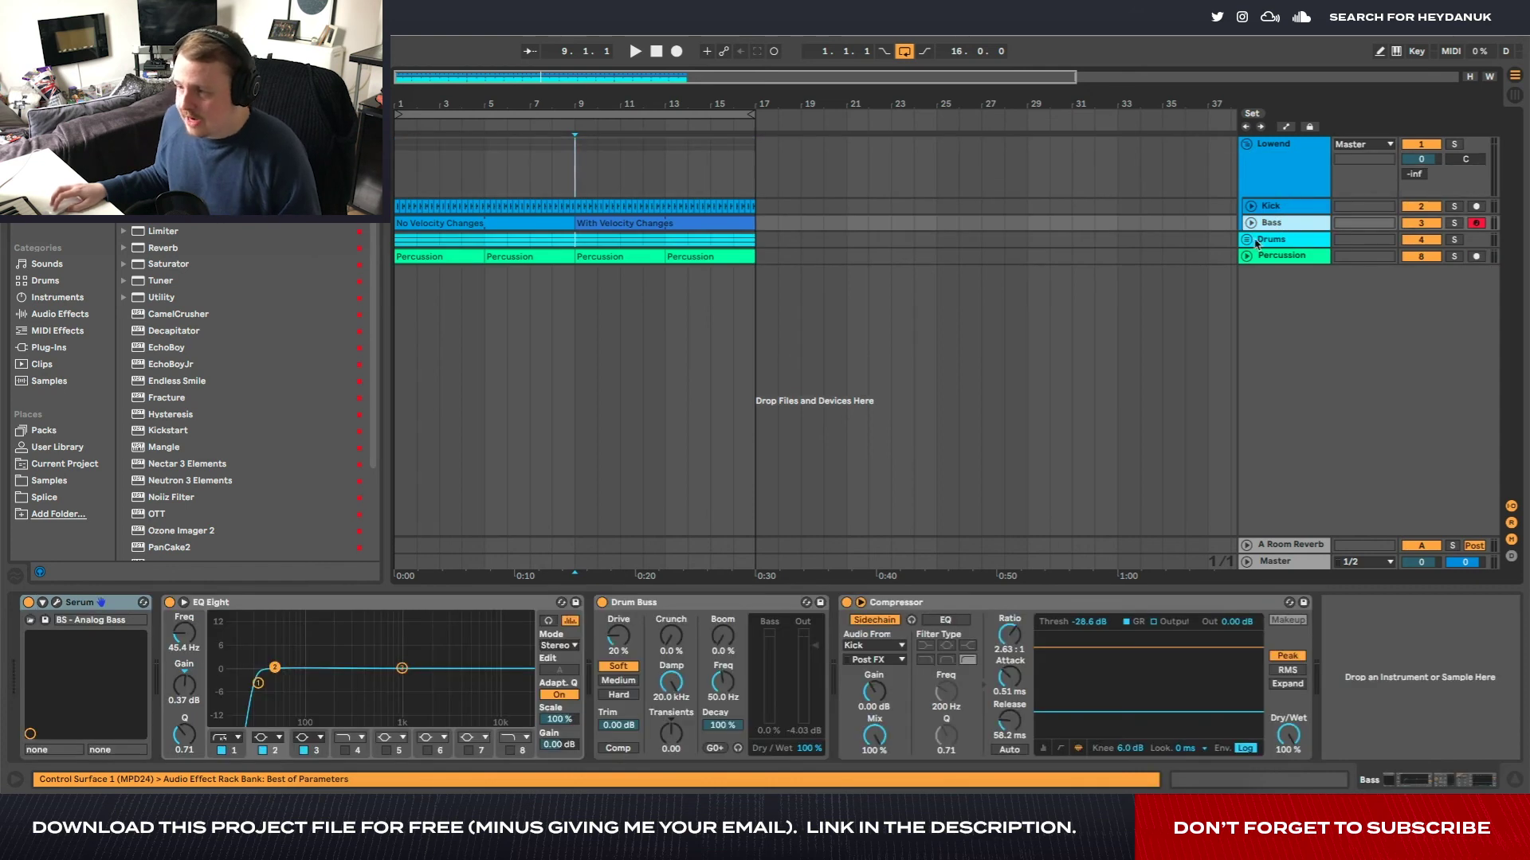
pyautogui.click(1257, 242)
pyautogui.click(1248, 240)
pyautogui.click(1247, 352)
pyautogui.click(1270, 223)
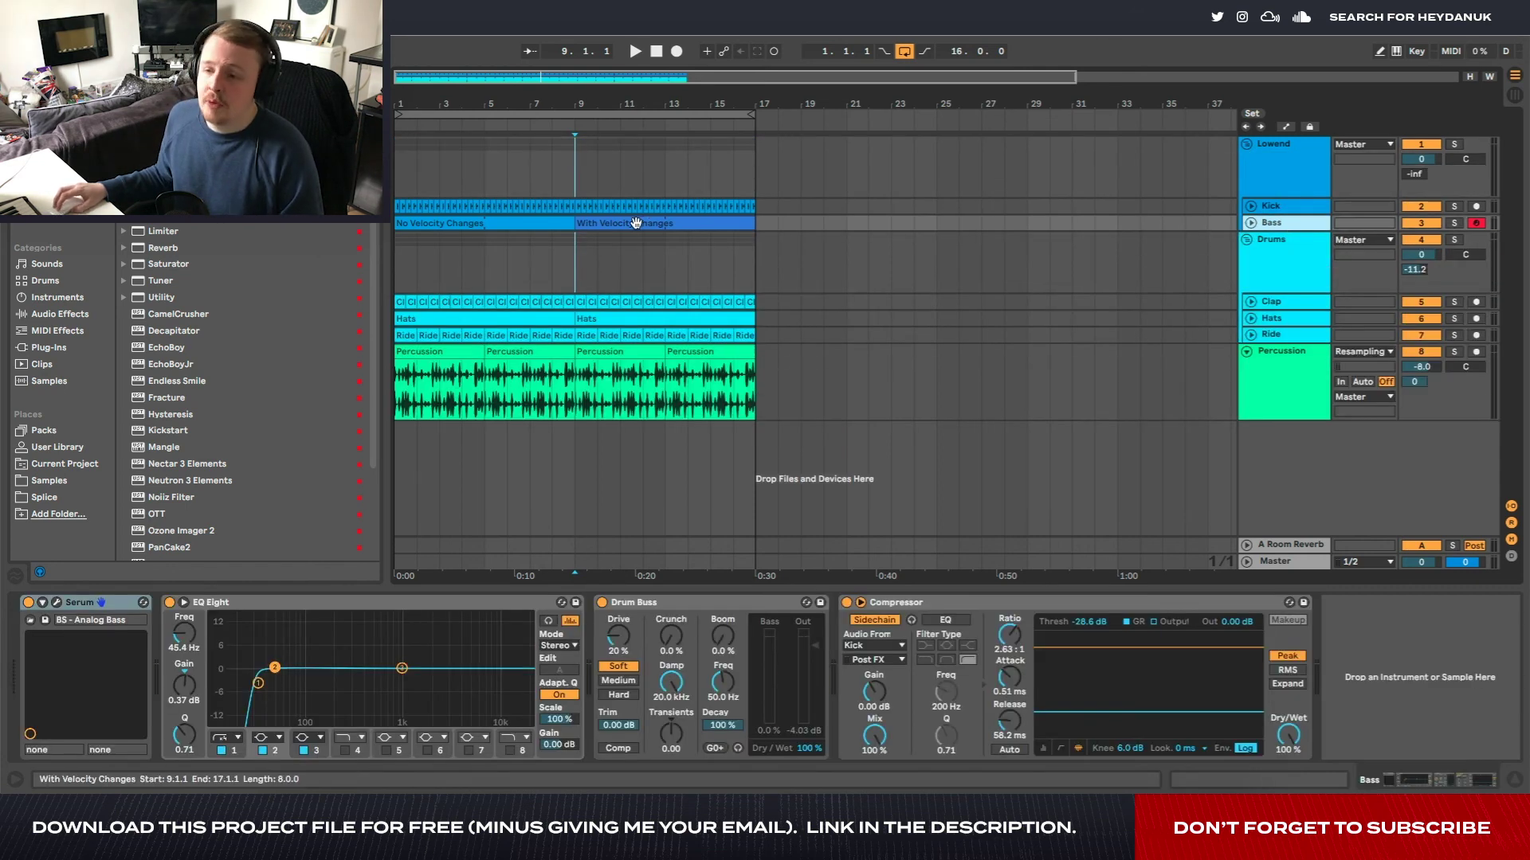
# Play the arrangement from bar 9, soloing the Kick, Clap, Ride and Percussion tracks in turn before clearing the solo
pyautogui.press('space')
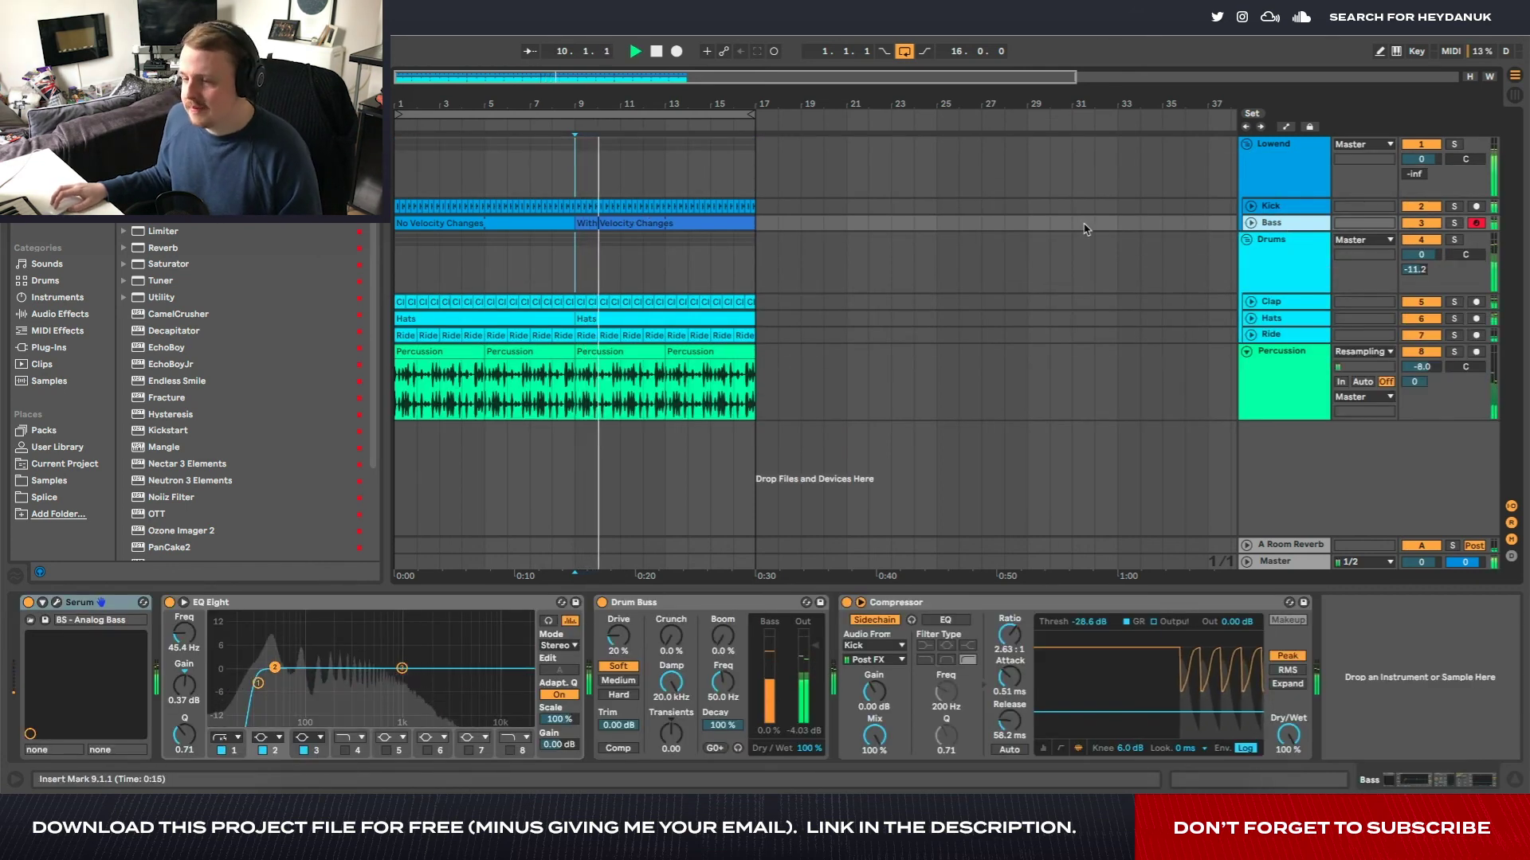
pyautogui.press('space')
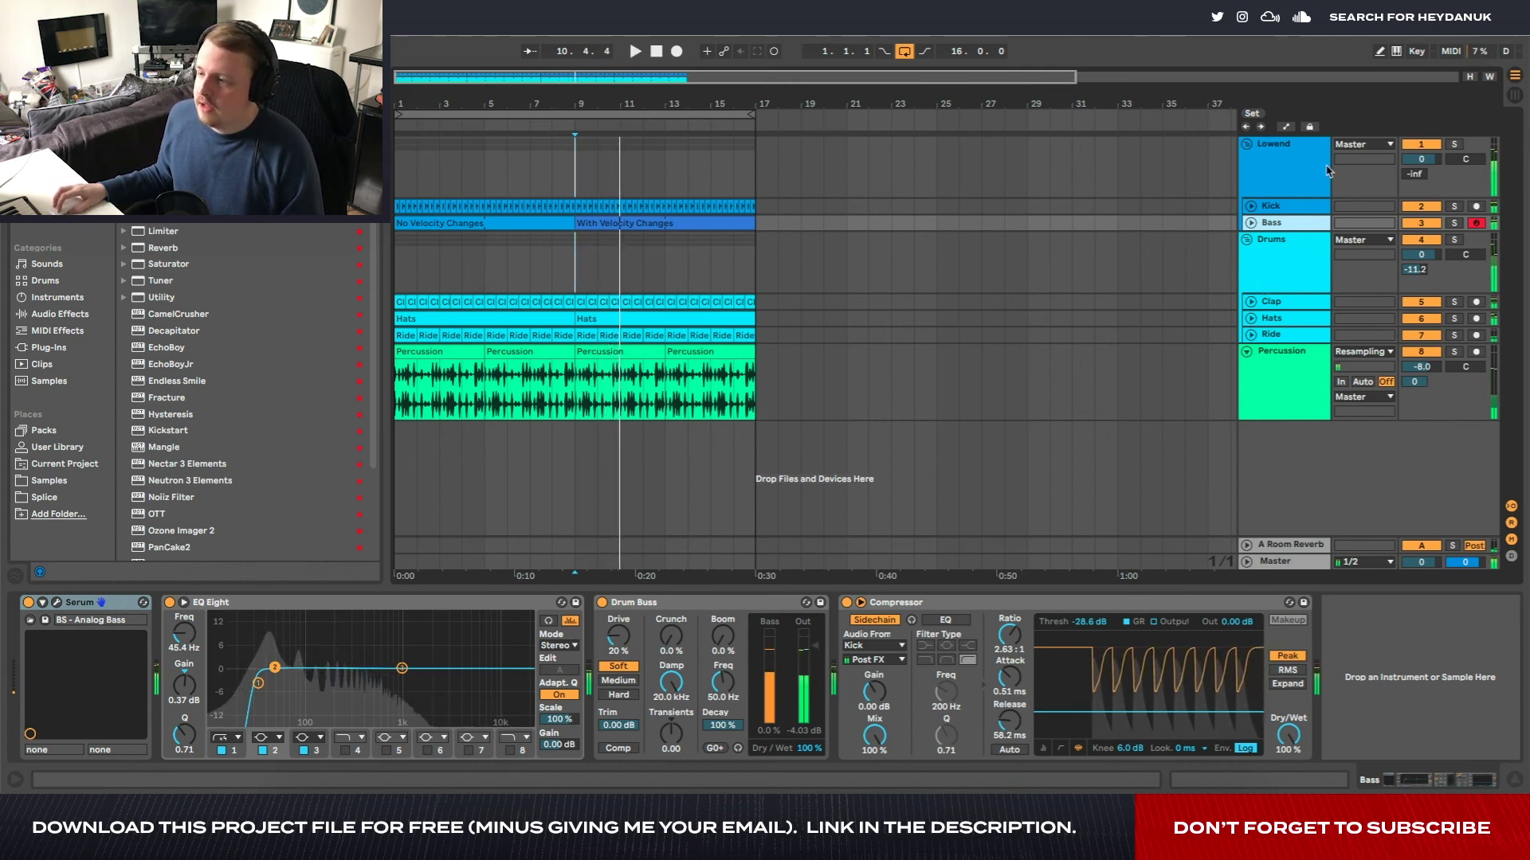
pyautogui.click(1454, 205)
pyautogui.press('space')
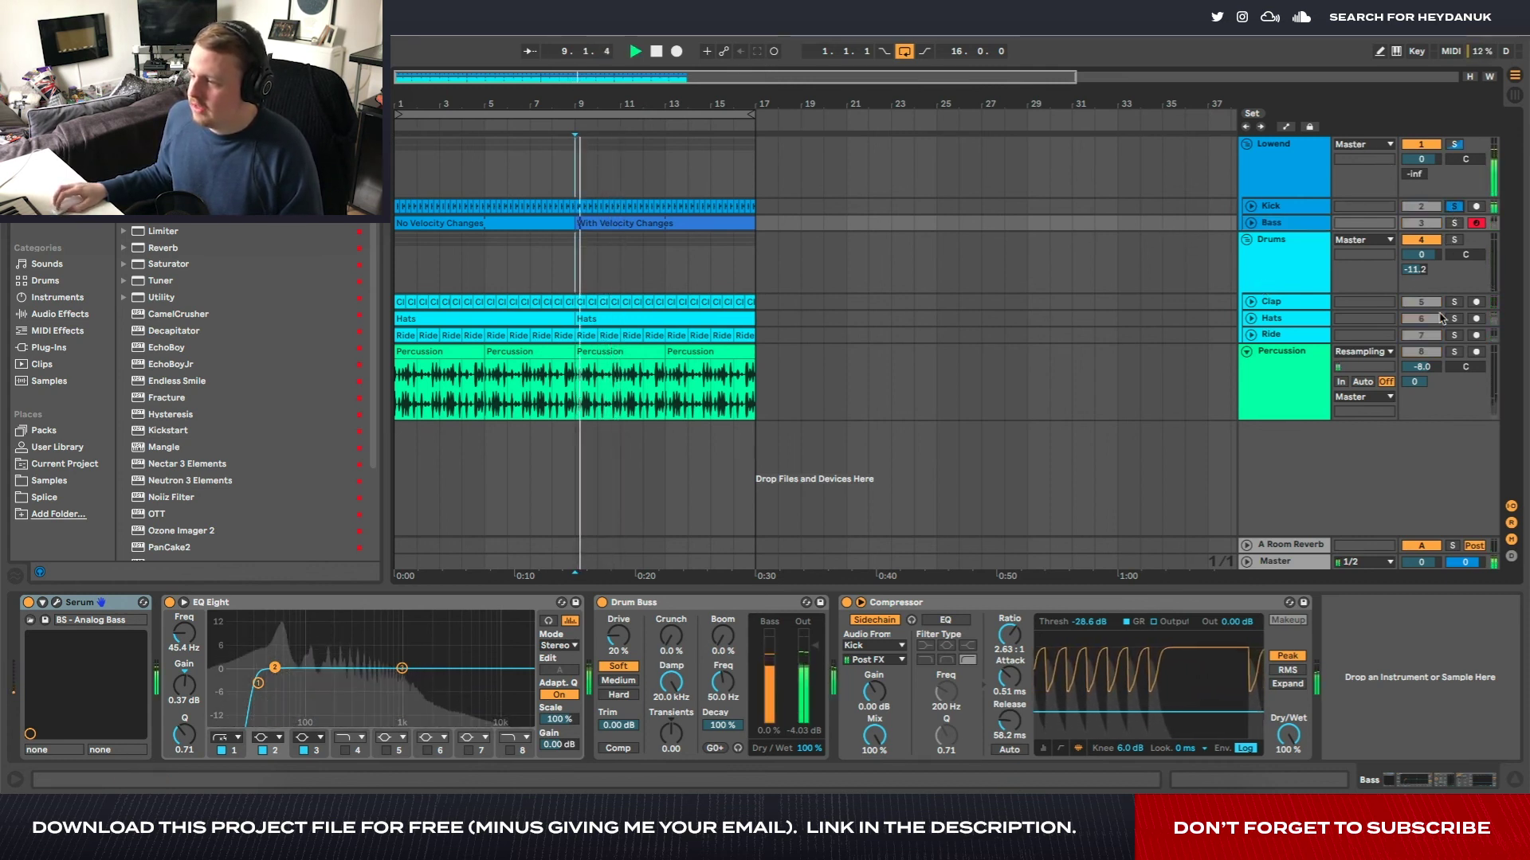
pyautogui.click(1453, 302)
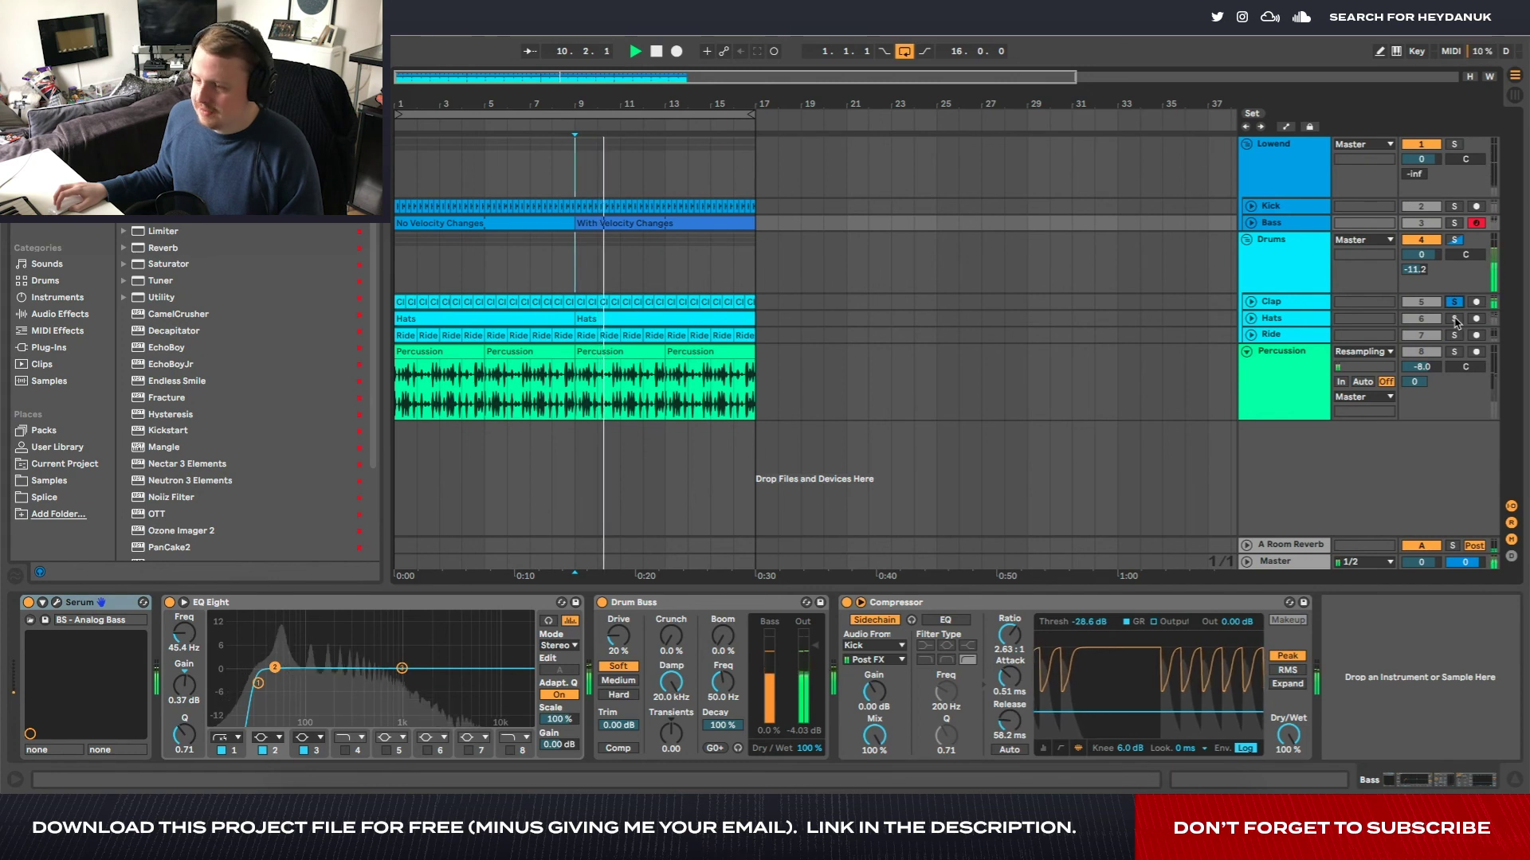
pyautogui.click(1454, 335)
pyautogui.click(1454, 352)
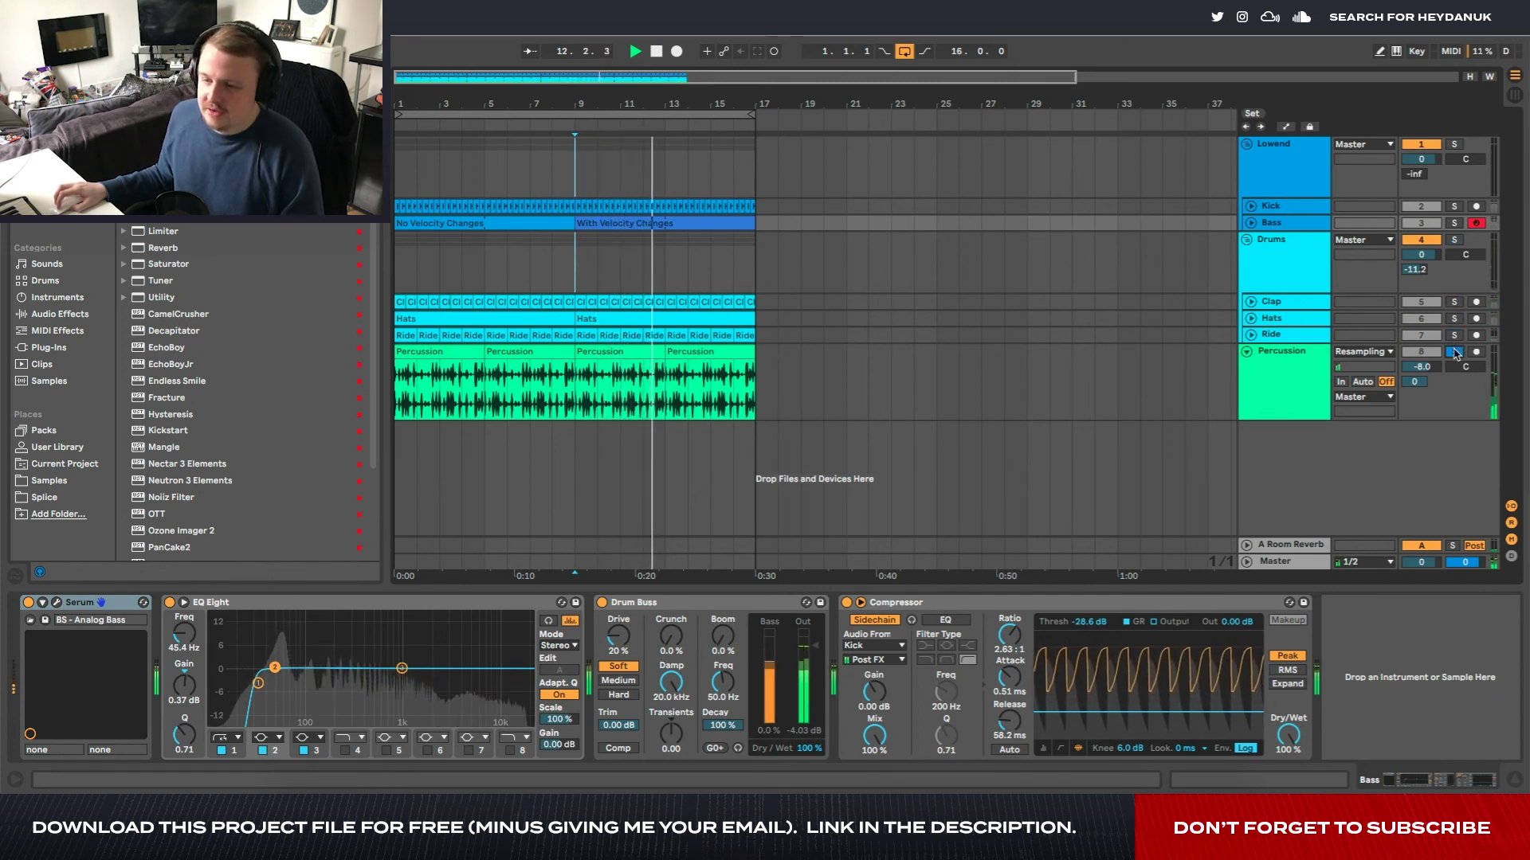
pyautogui.click(1454, 351)
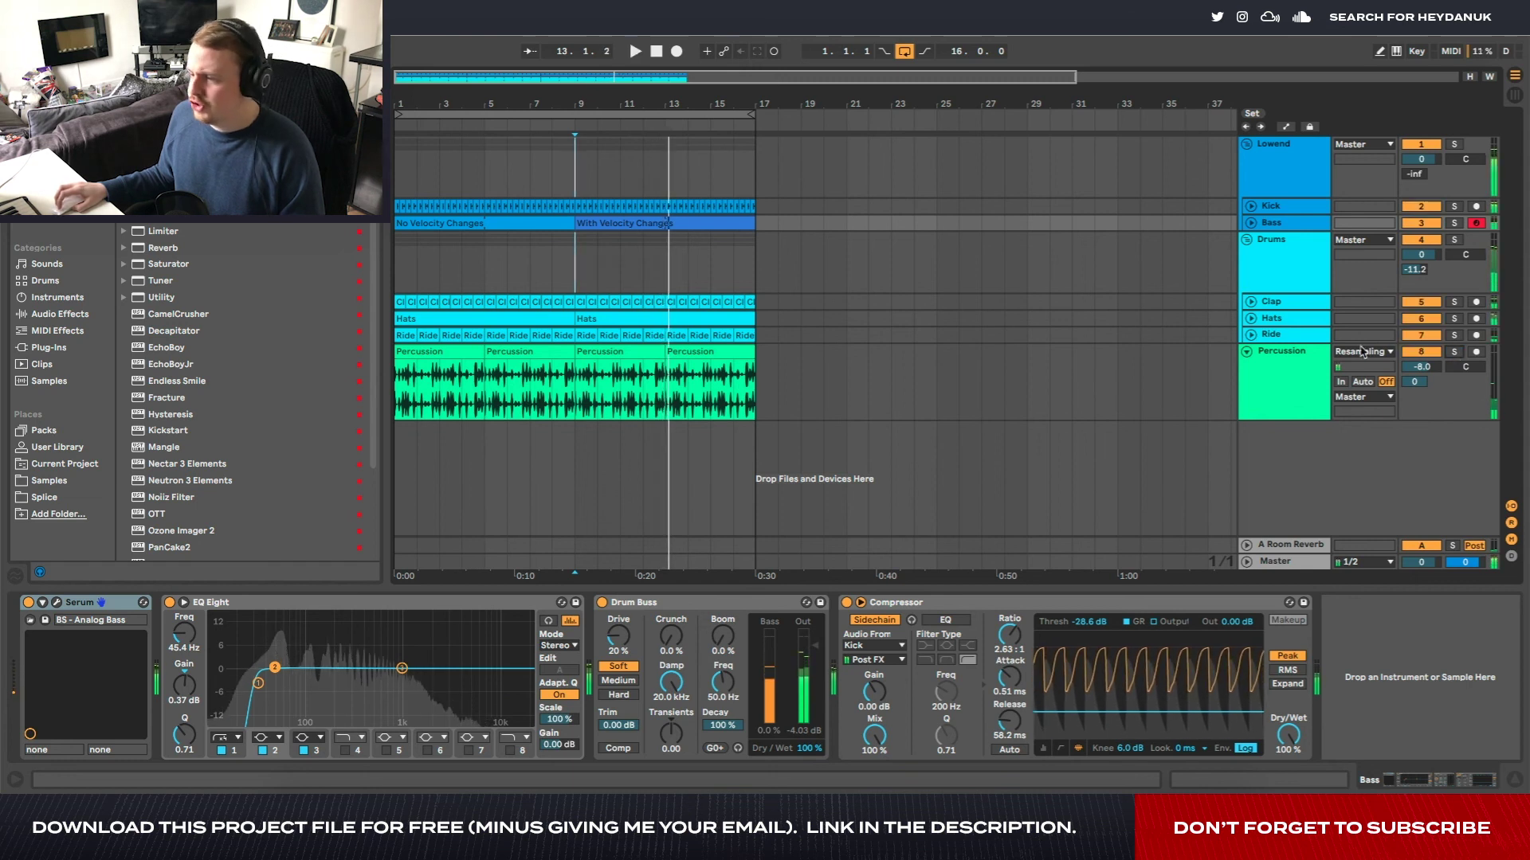
# Fold the Percussion track and the Drums and Lowend groups back up
pyautogui.click(1248, 353)
pyautogui.click(1247, 248)
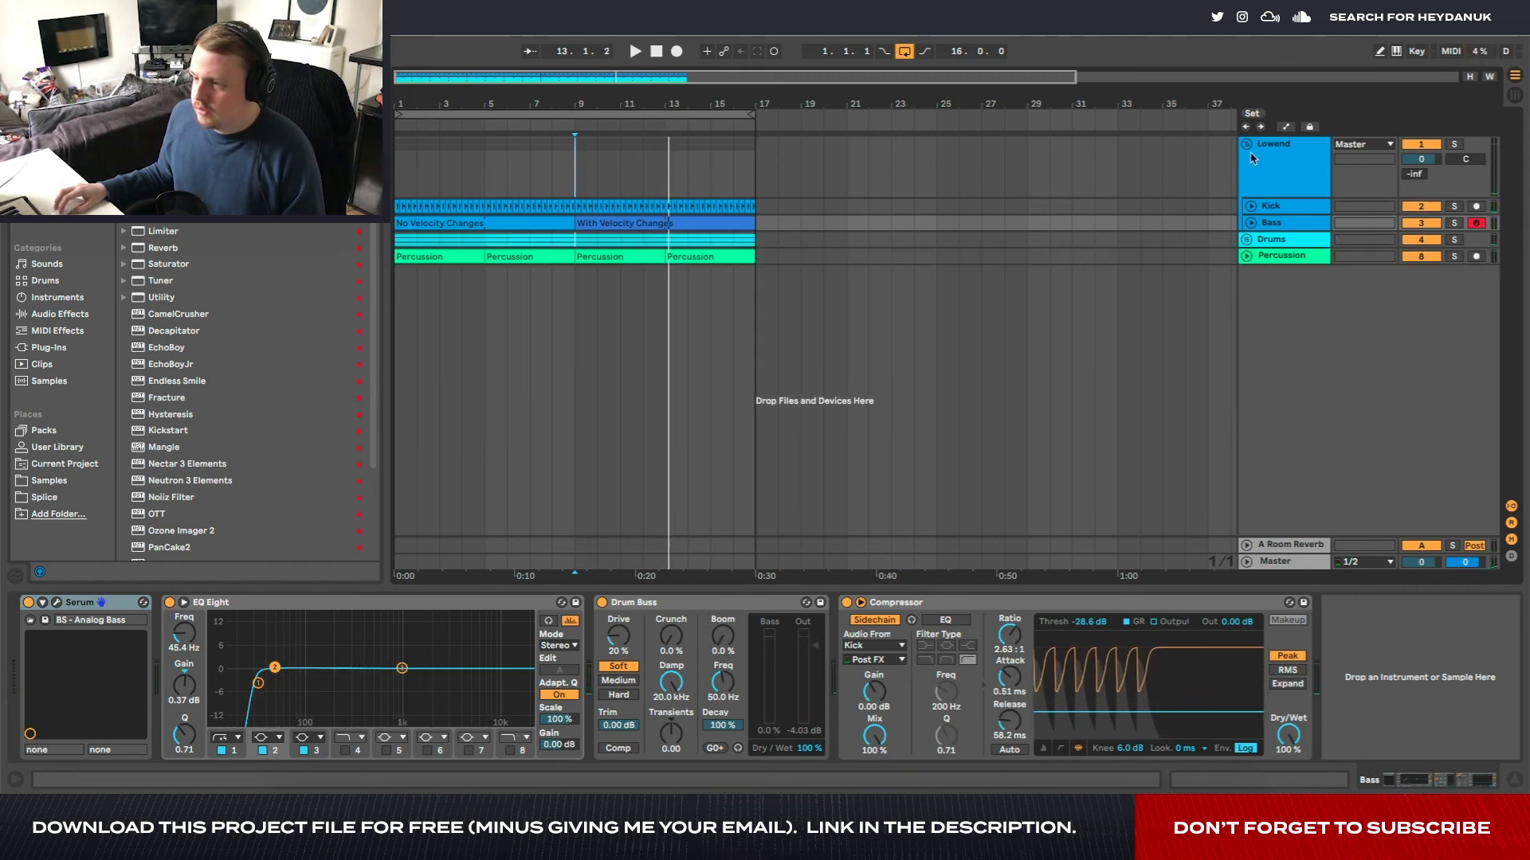
pyautogui.click(1247, 144)
pyautogui.click(687, 150)
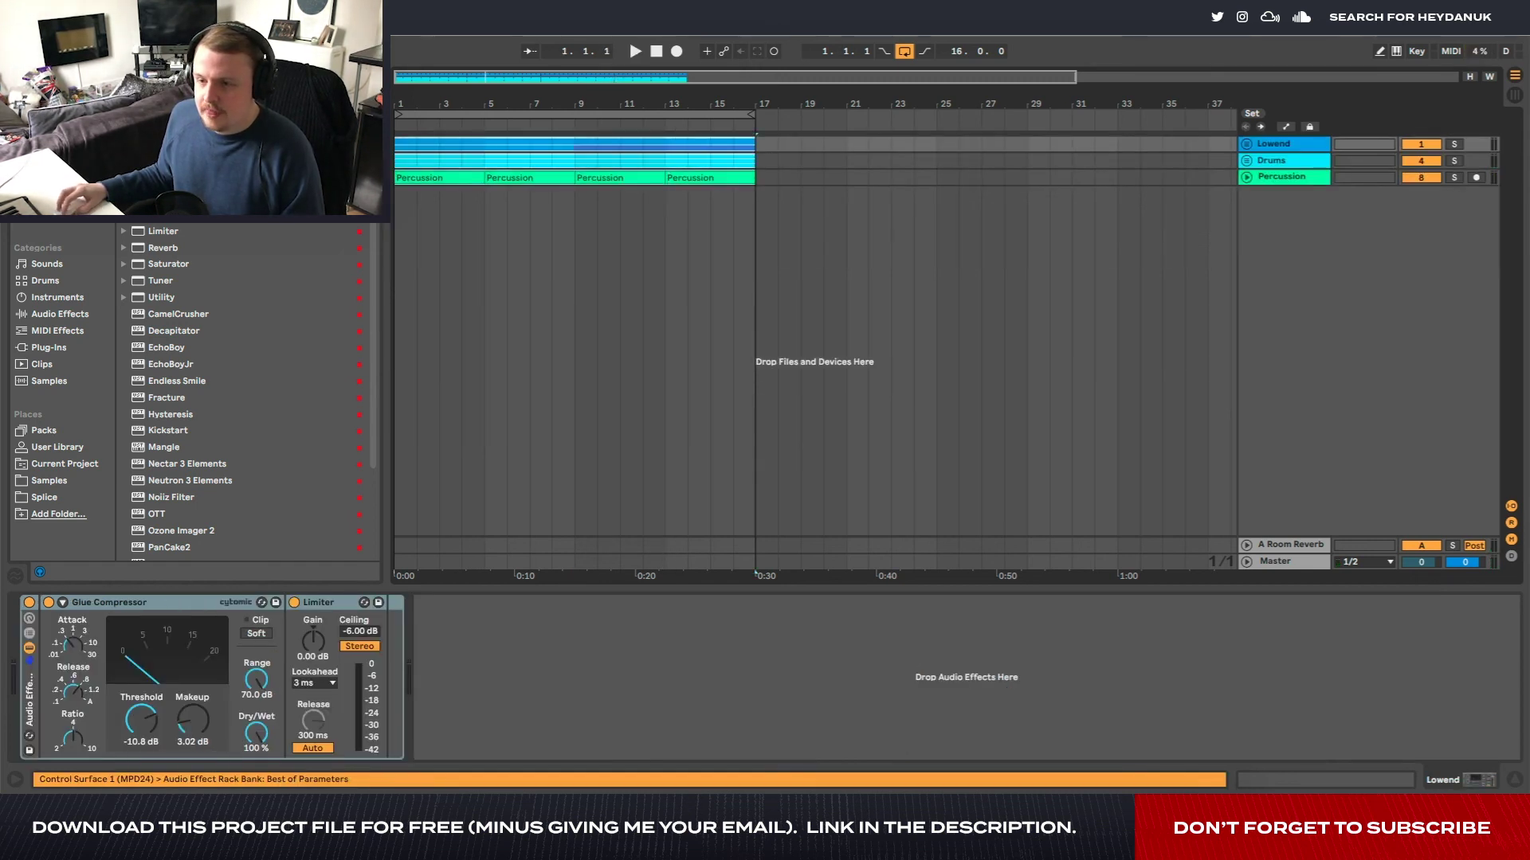
pyautogui.click(417, 177)
pyautogui.moveTo(400, 164); pyautogui.dragTo(721, 165)
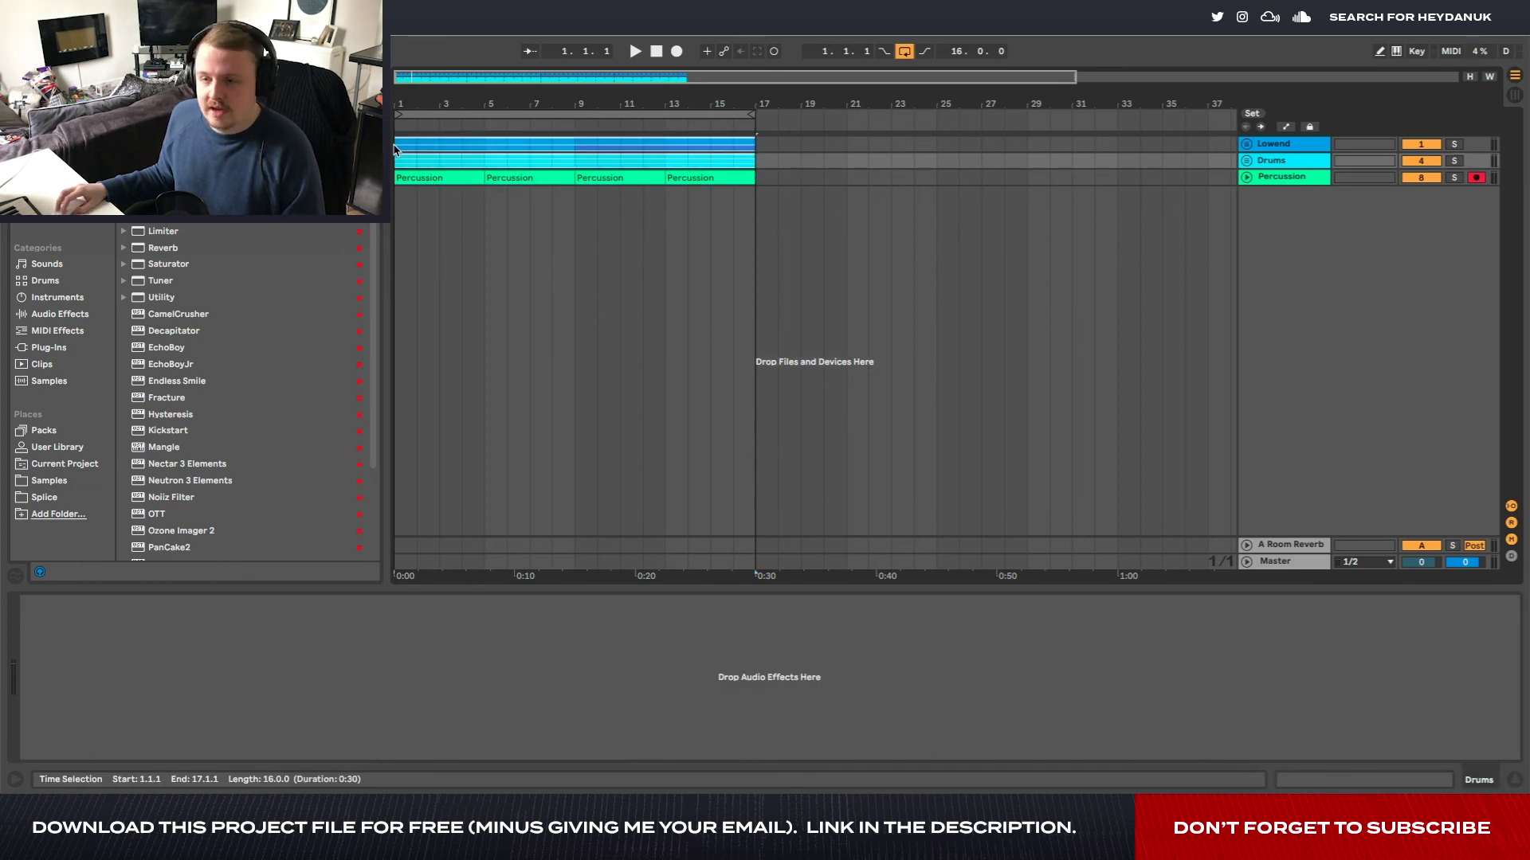
pyautogui.click(757, 179)
pyautogui.moveTo(760, 166); pyautogui.dragTo(806, 164)
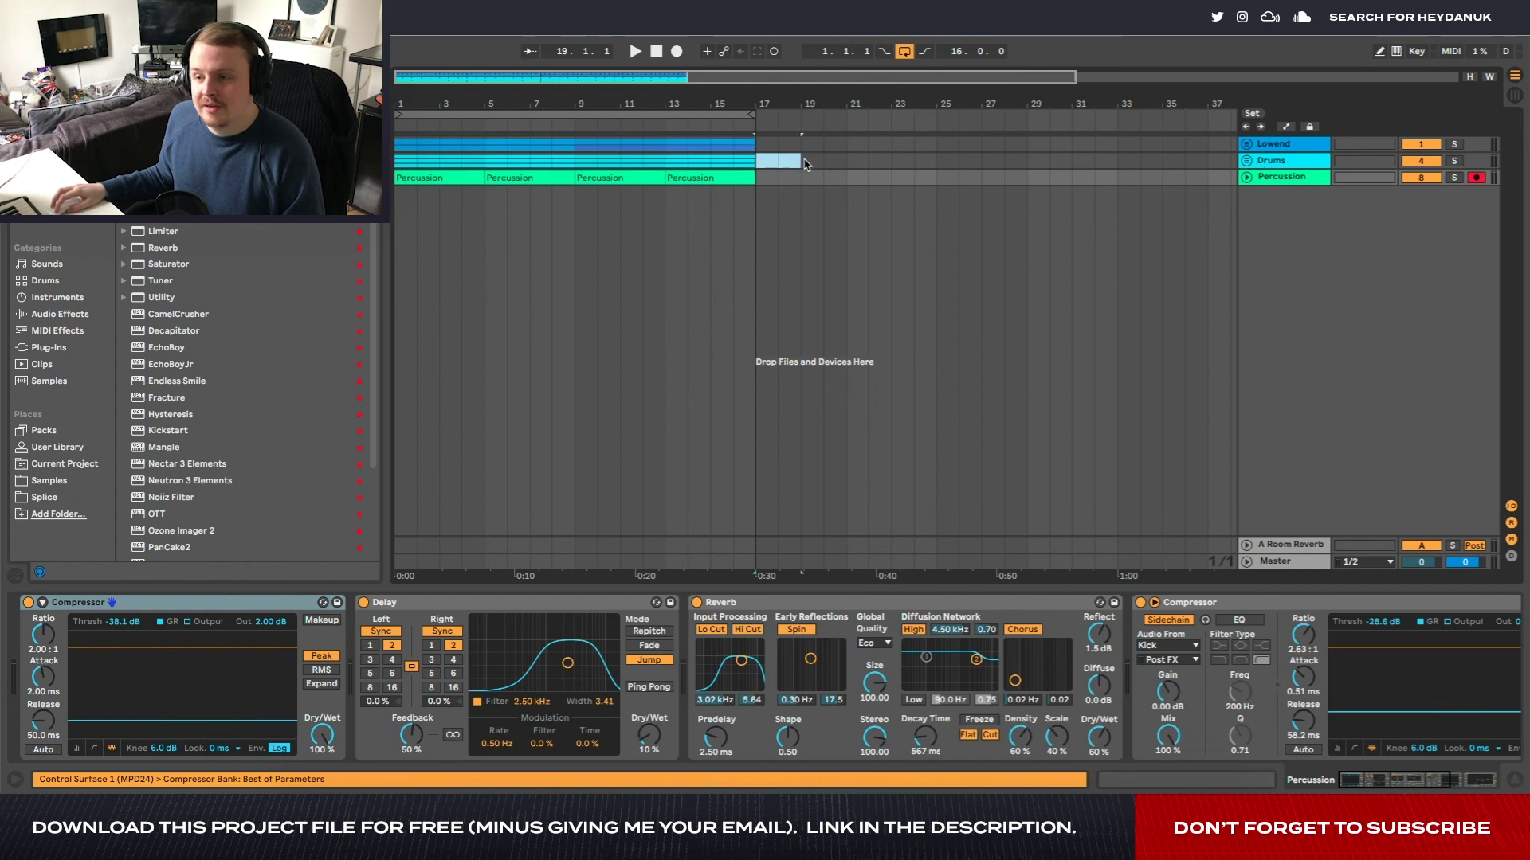